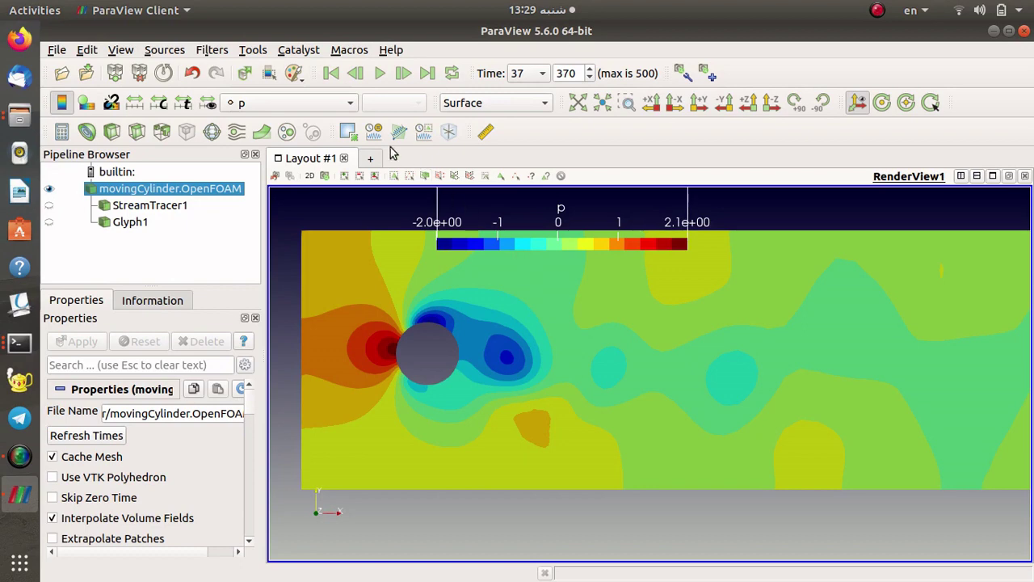
Add a Probe Location filter to movingCylinder.OpenFOAM, placing its center on the low-pressure spot just behind the cylinder, and apply it
left_click(447, 132)
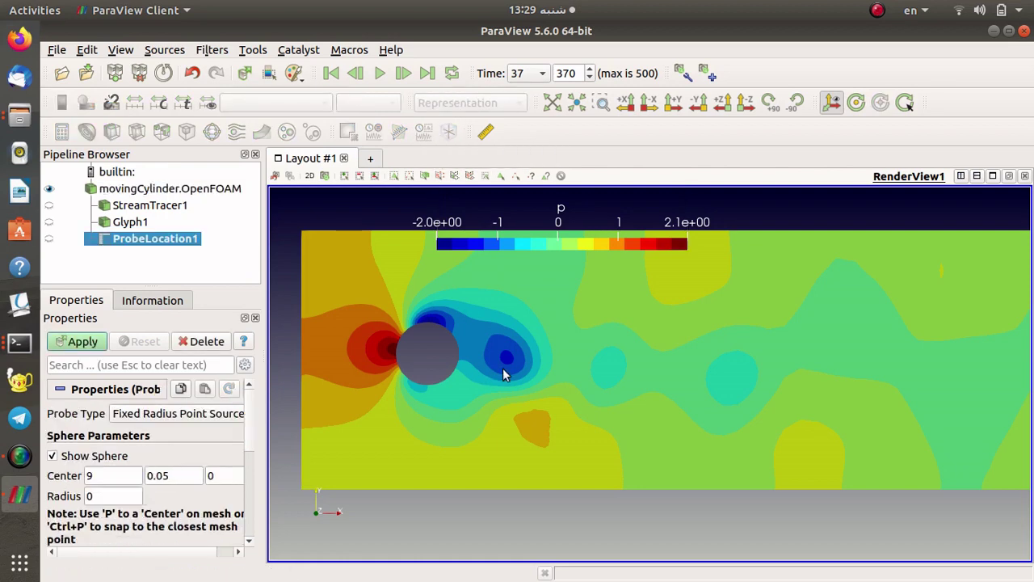
key("p")
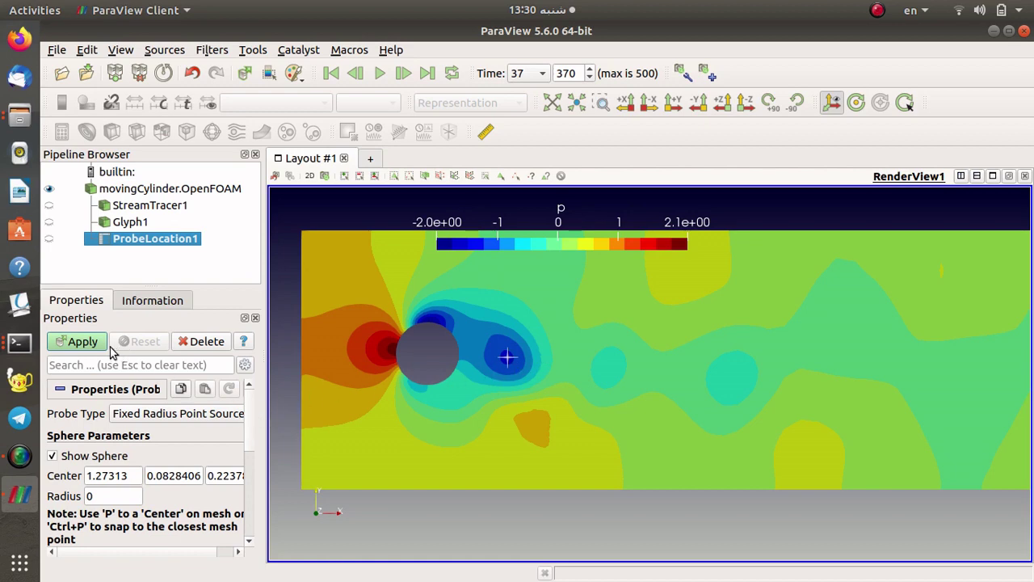
left_click(86, 344)
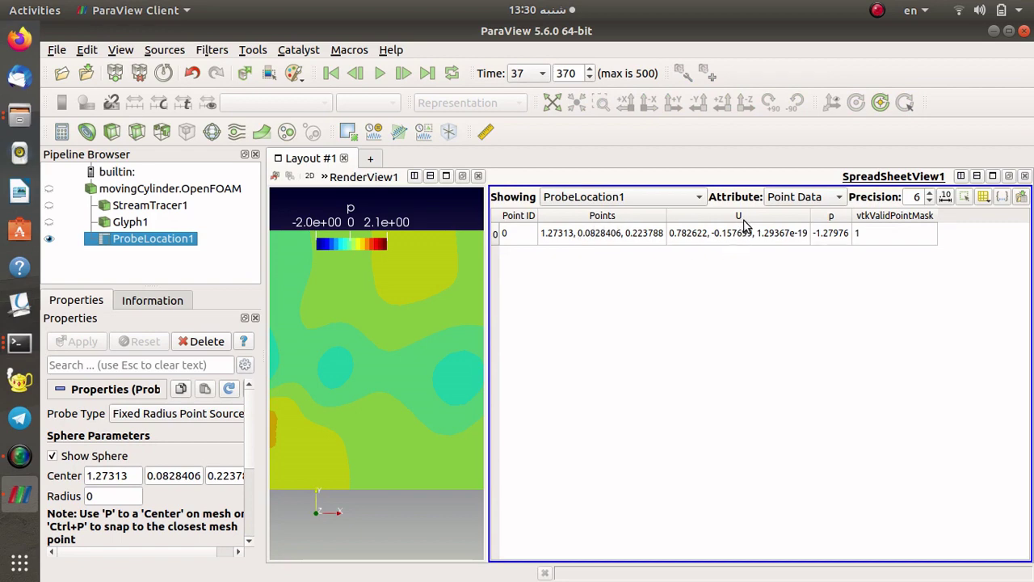
Advance the probed data by one time step and jump to time step 111
left_click(409, 76)
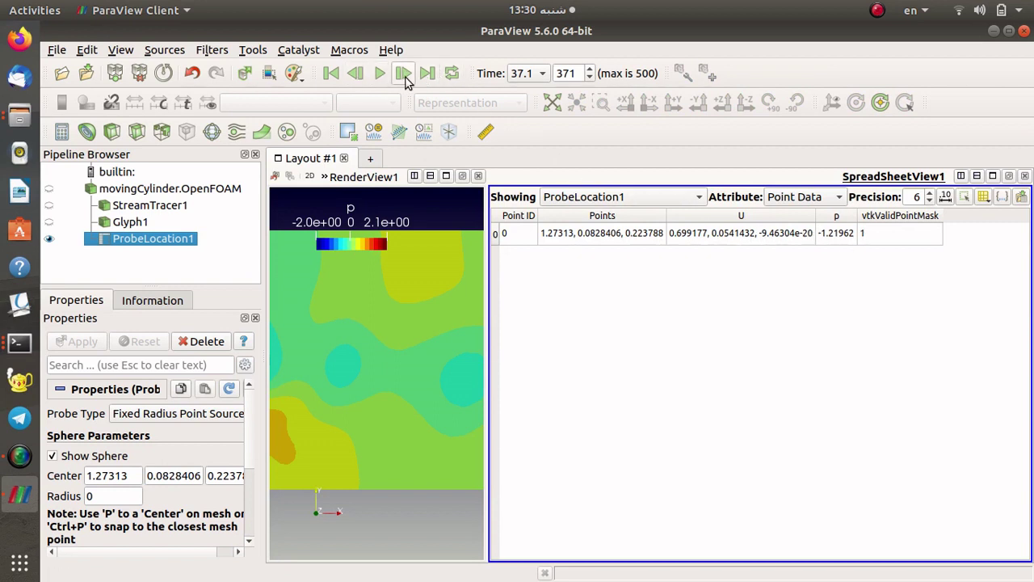
double_click(566, 73)
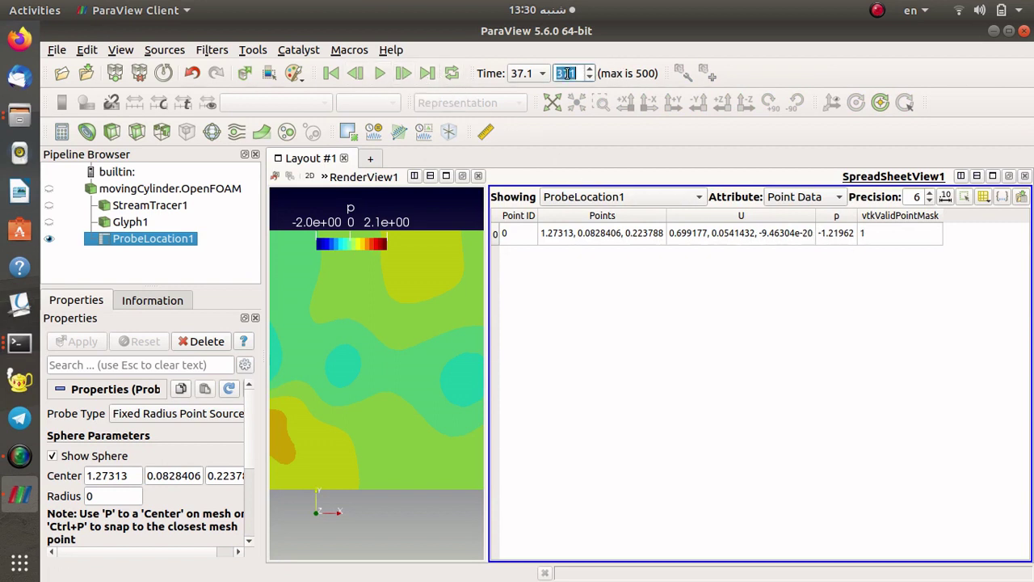
type("111")
key("Return")
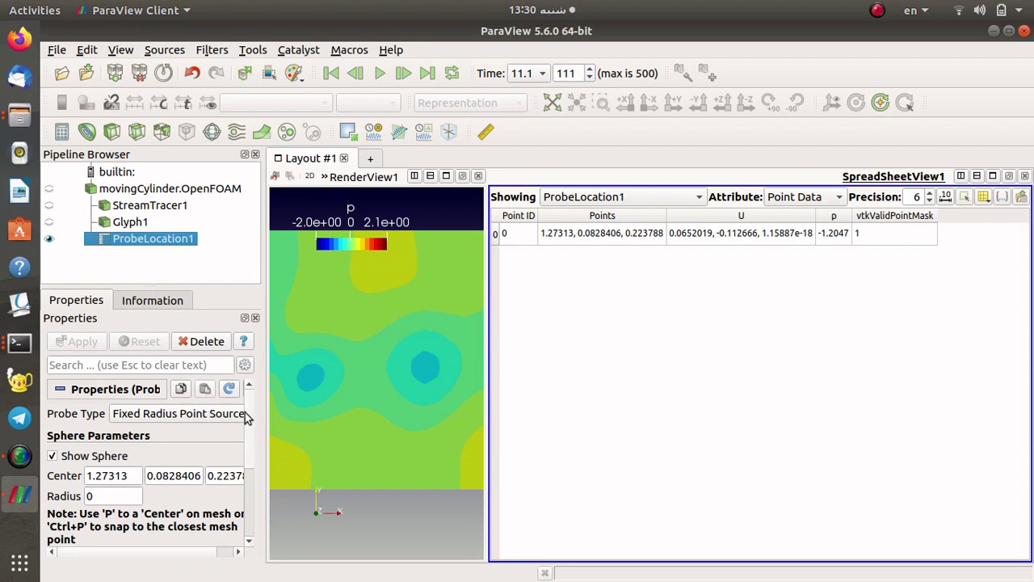
Set the X coordinate of the probe center to 1.15 and apply the change
scroll(249, 420, "down", 1)
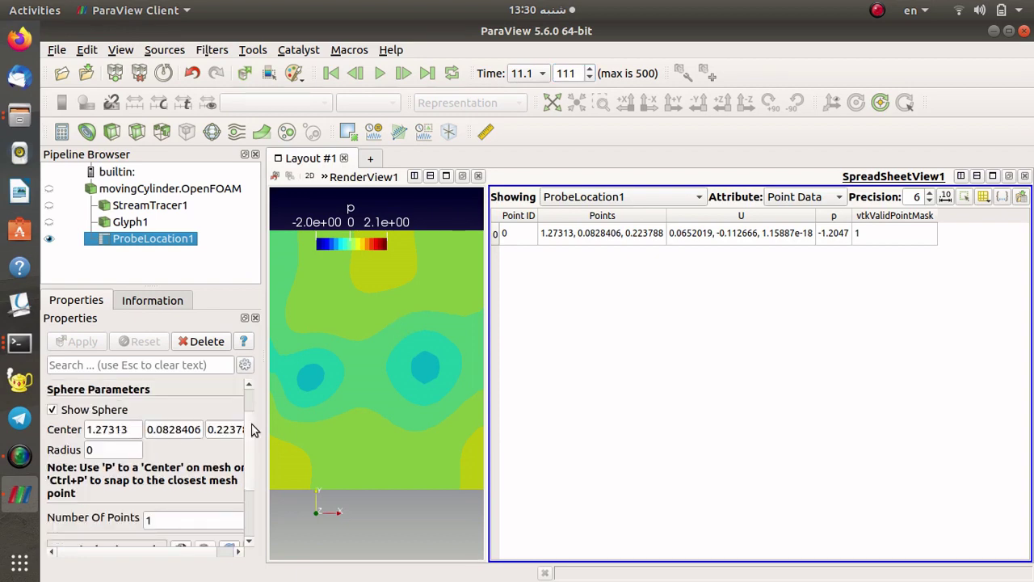
scroll(72, 444, "up", 1)
double_click(121, 447)
type("1.15")
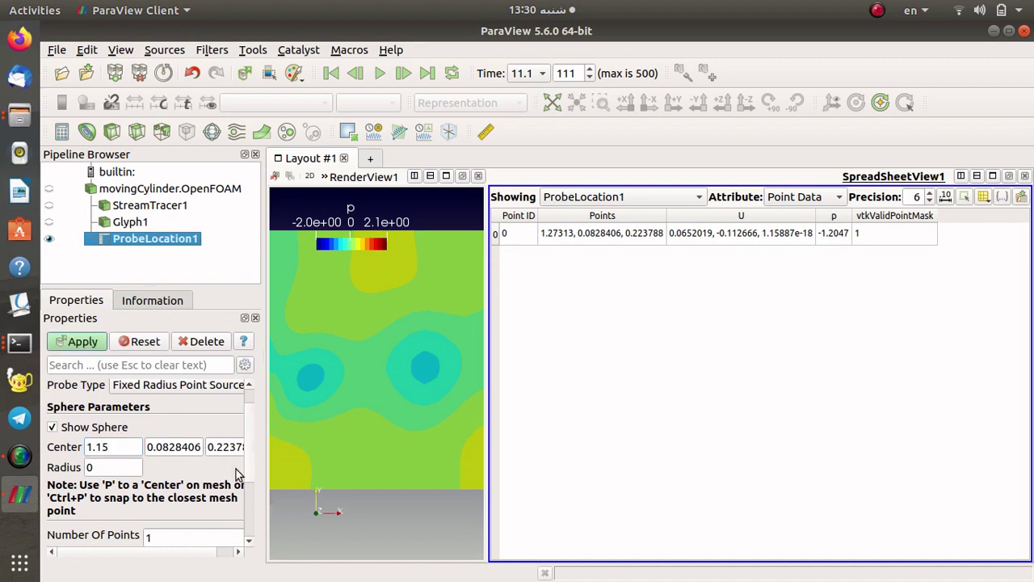
left_click(81, 342)
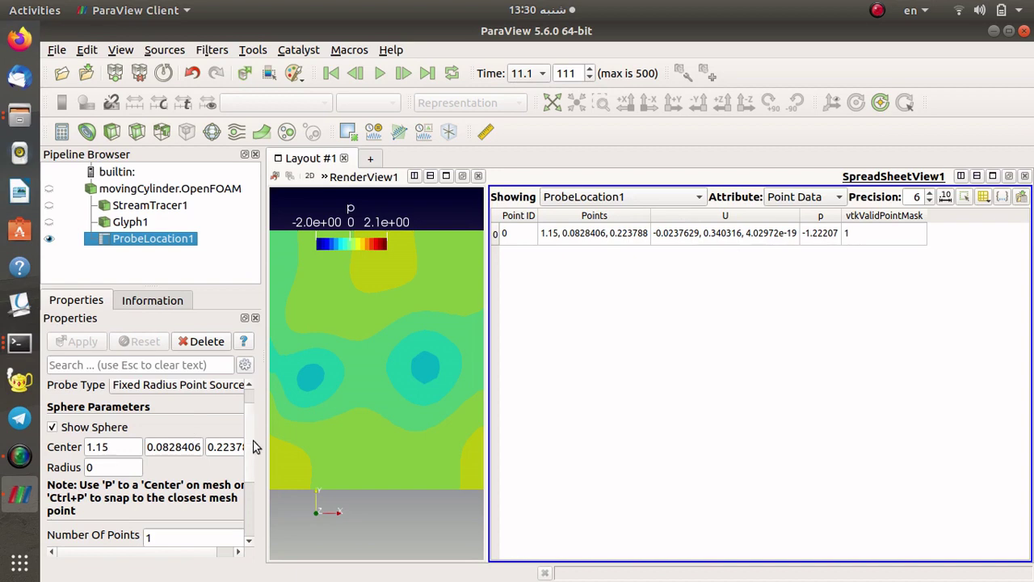
scroll(247, 433, "down", 1)
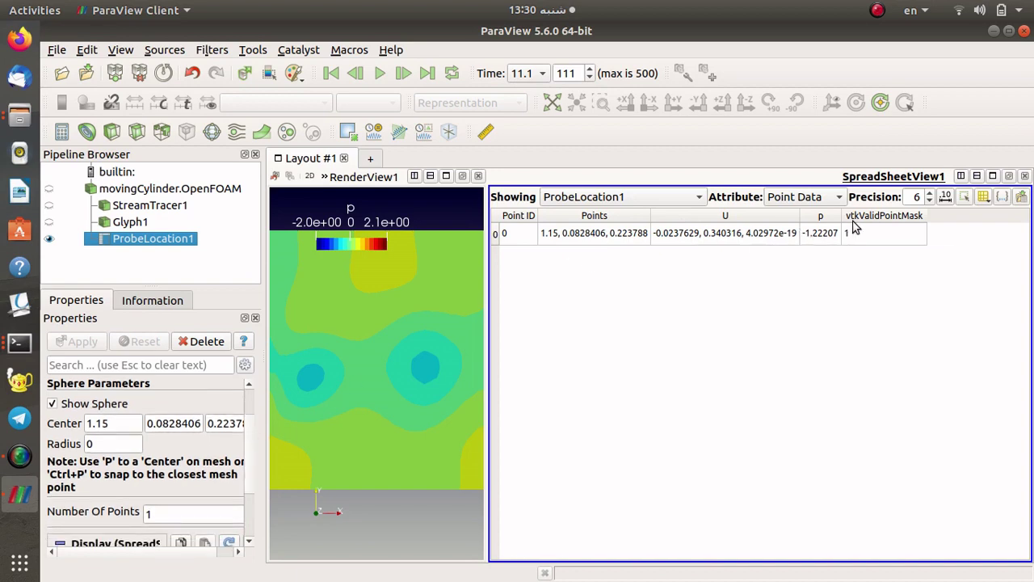
scroll(245, 437, "up", 2)
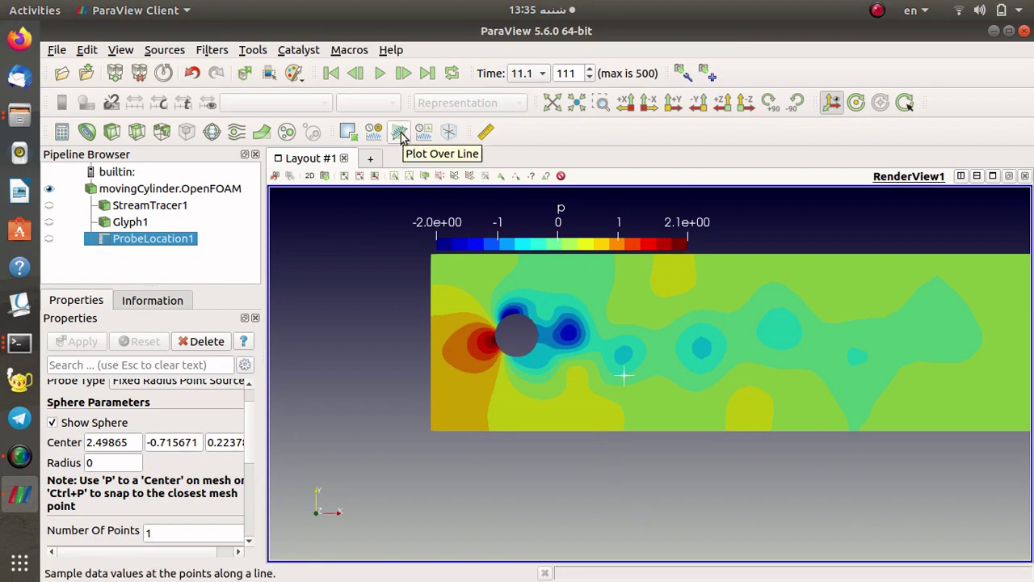
Create a Plot Over Line from movingCylinder.OpenFOAM with the default end points
left_click(126, 191)
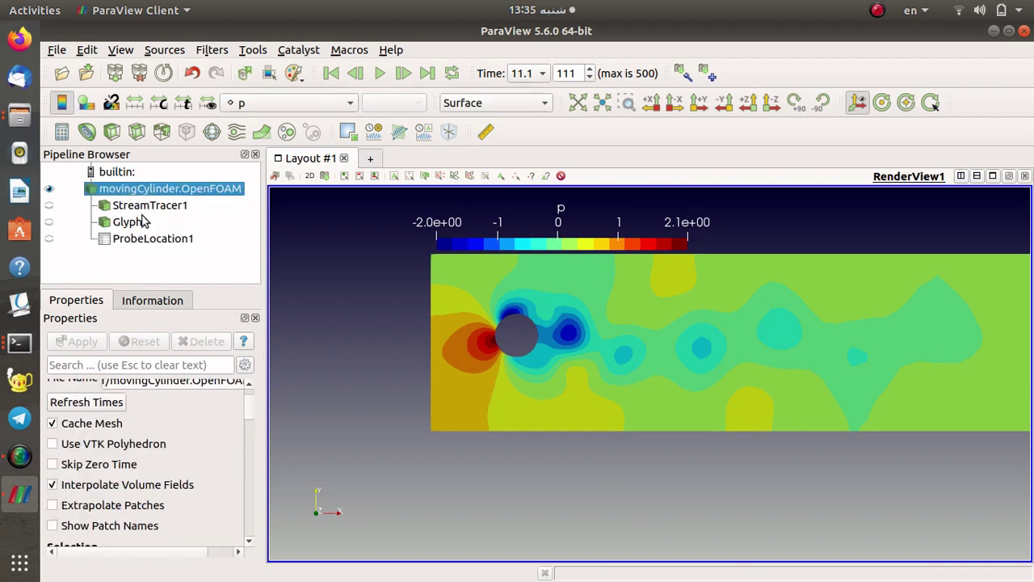
left_click(374, 131)
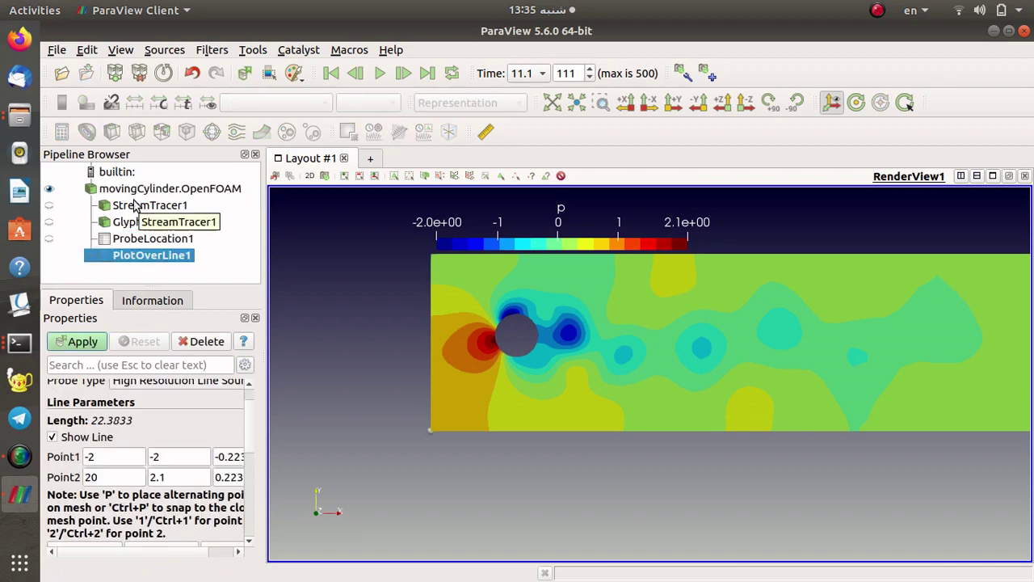
left_click(84, 344)
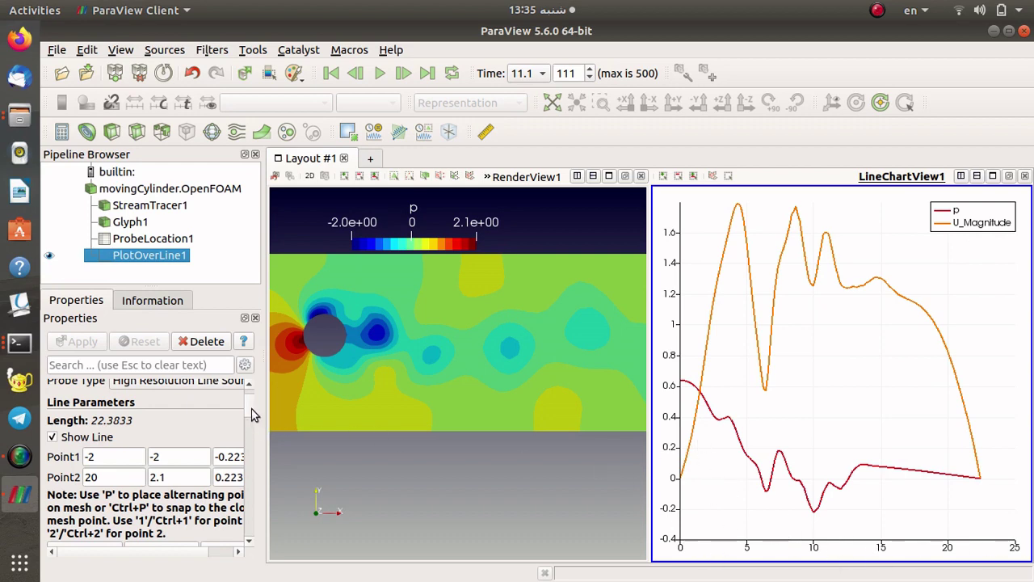
Examine where the plot line's start and end points lie across the flow domain
scroll(252, 414, "down", 1)
left_click(136, 435)
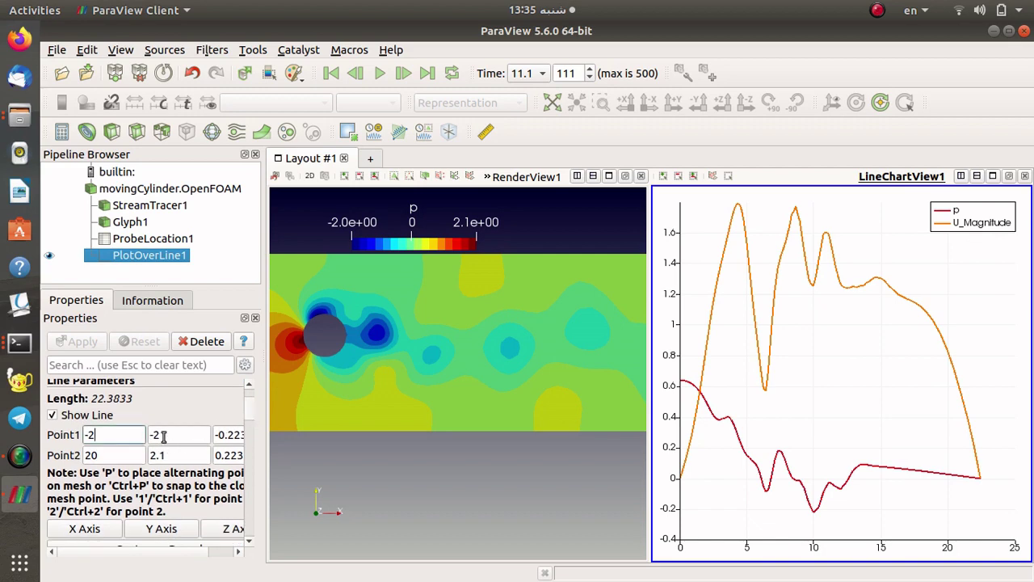
scroll(252, 412, "up", 3)
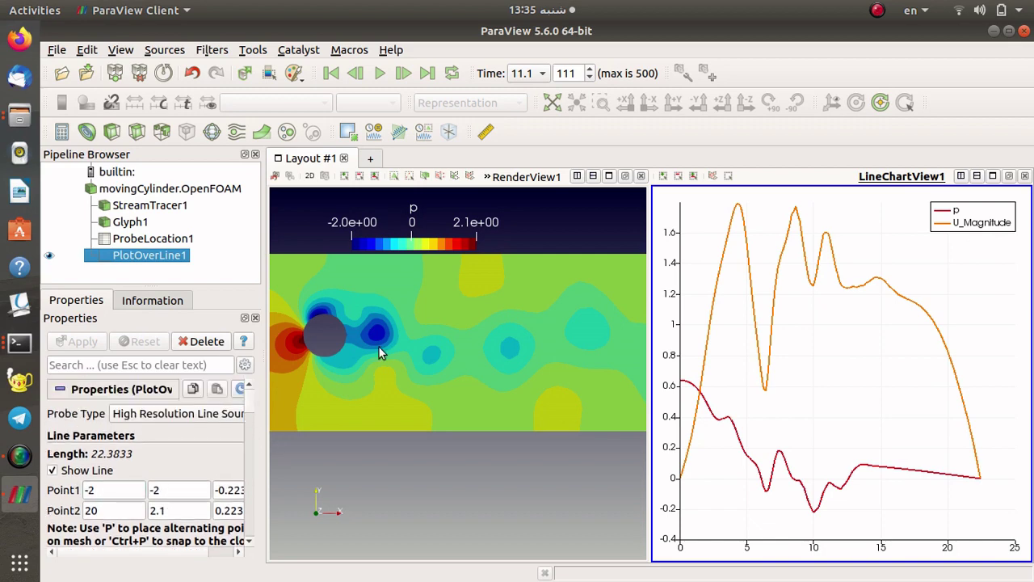
left_click(378, 346)
left_click(136, 242)
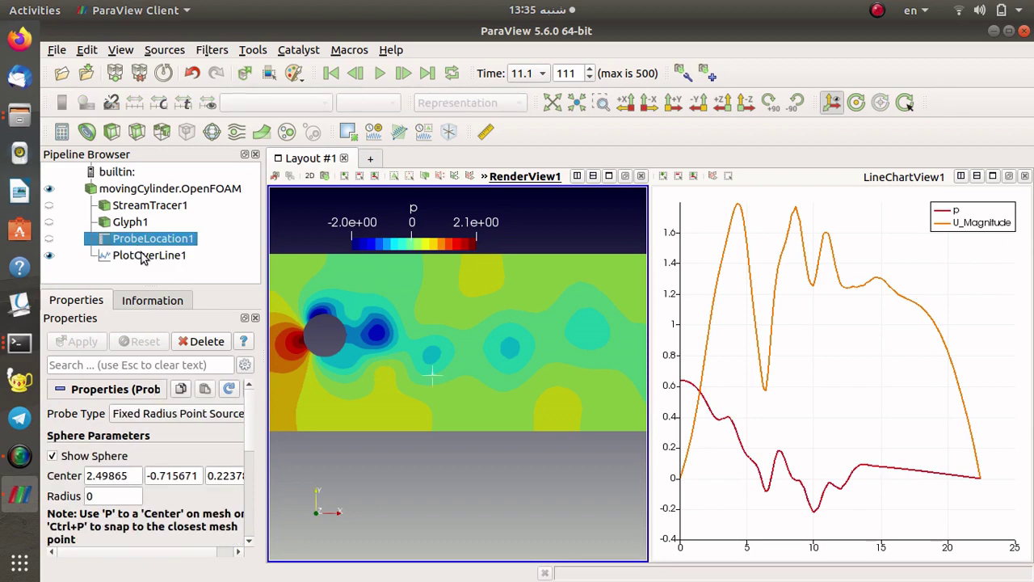
left_click(139, 255)
scroll(425, 393, "down", 4)
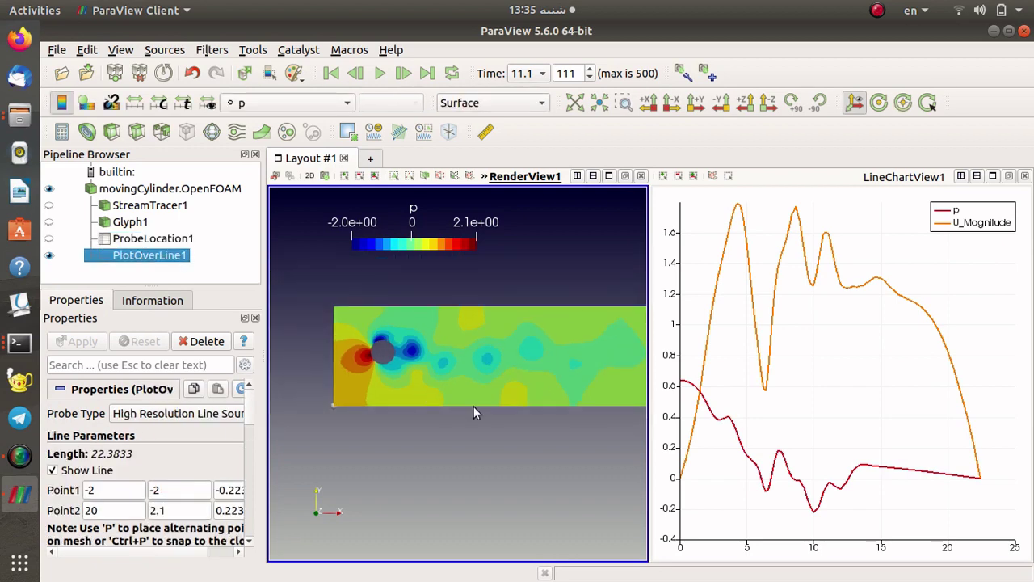
scroll(473, 408, "down", 2)
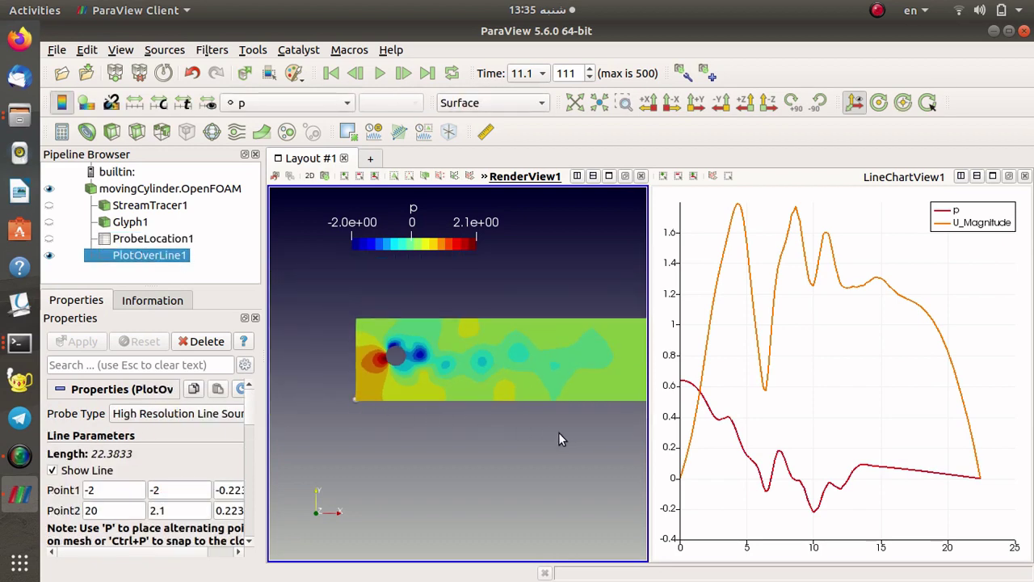
left_click_drag(561, 439, 283, 433)
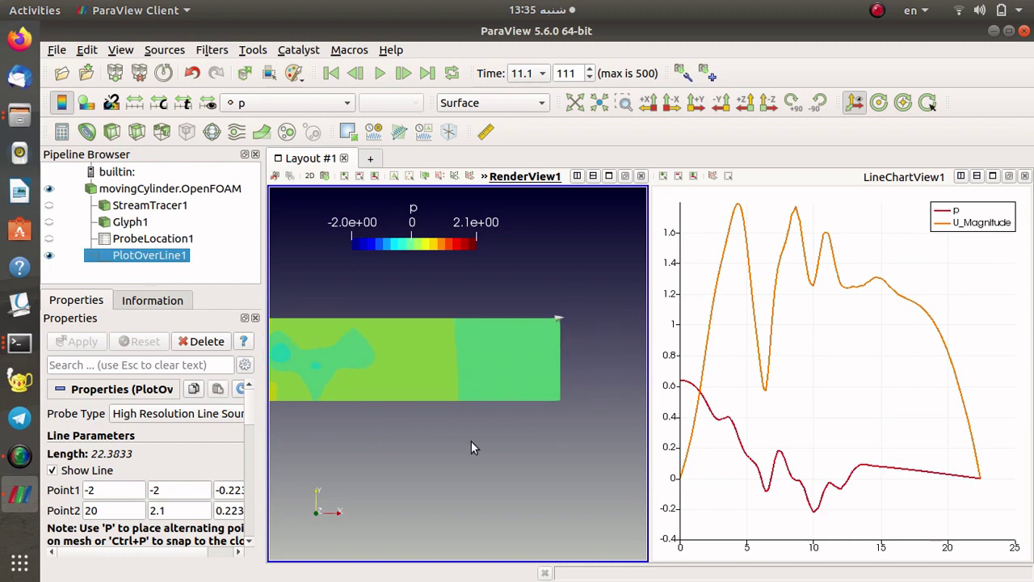
left_click_drag(471, 441, 639, 439)
scroll(251, 430, "down", 5)
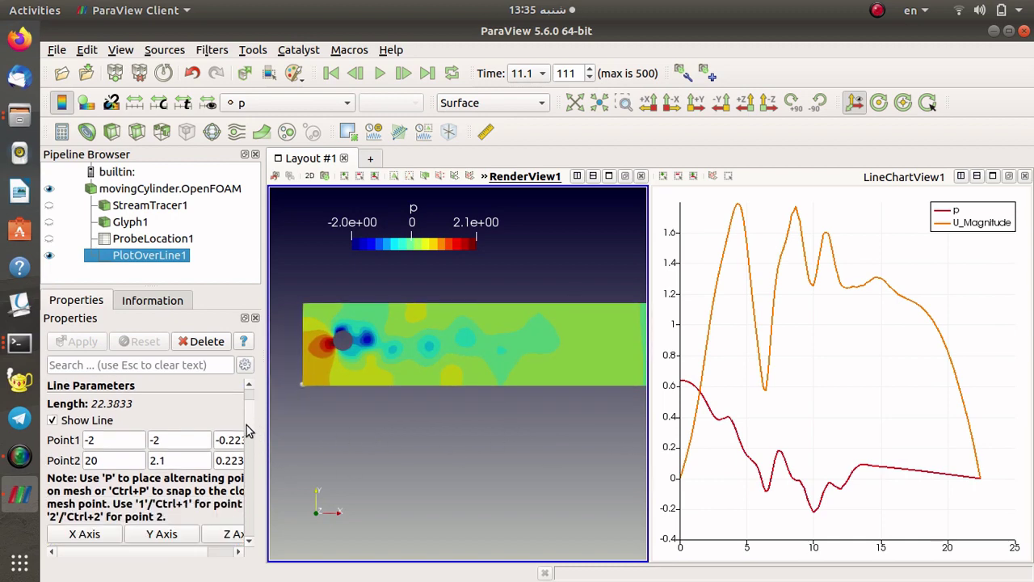
Align the plot line with the Y axis, move it just behind the cylinder to about X 1.29, and apply it
left_click(172, 464)
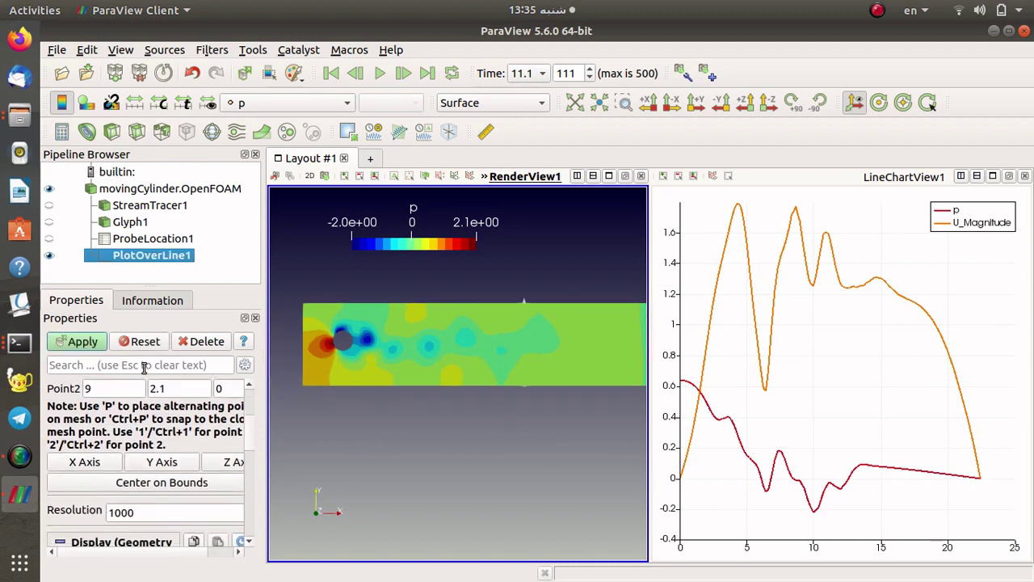
left_click(84, 342)
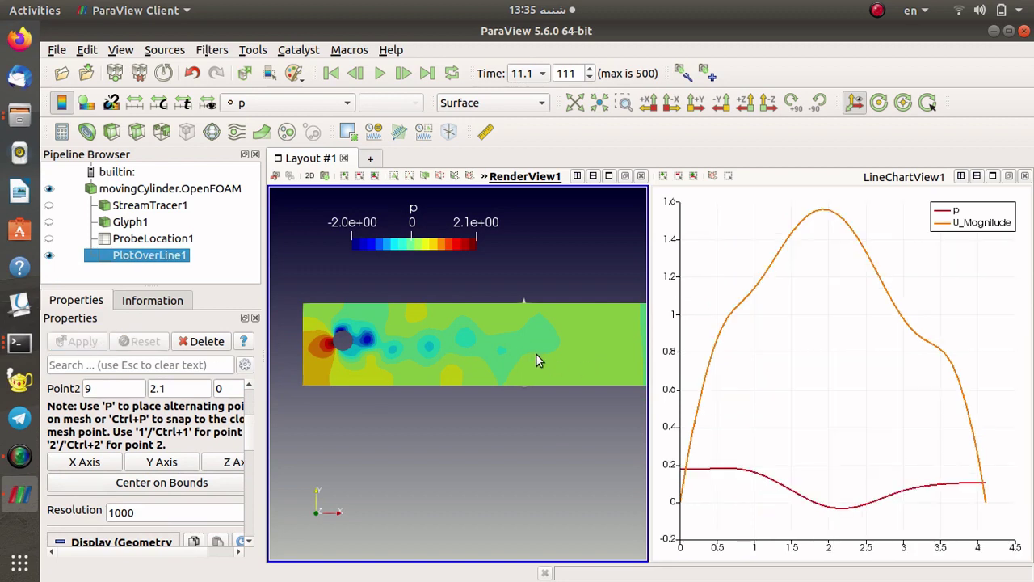
left_click_drag(522, 347, 368, 347)
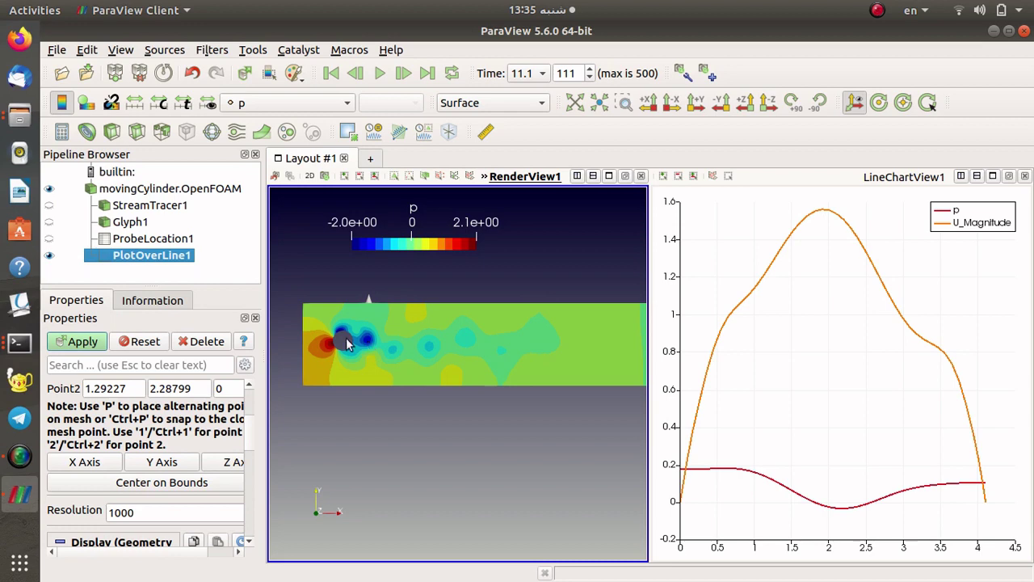
left_click(98, 341)
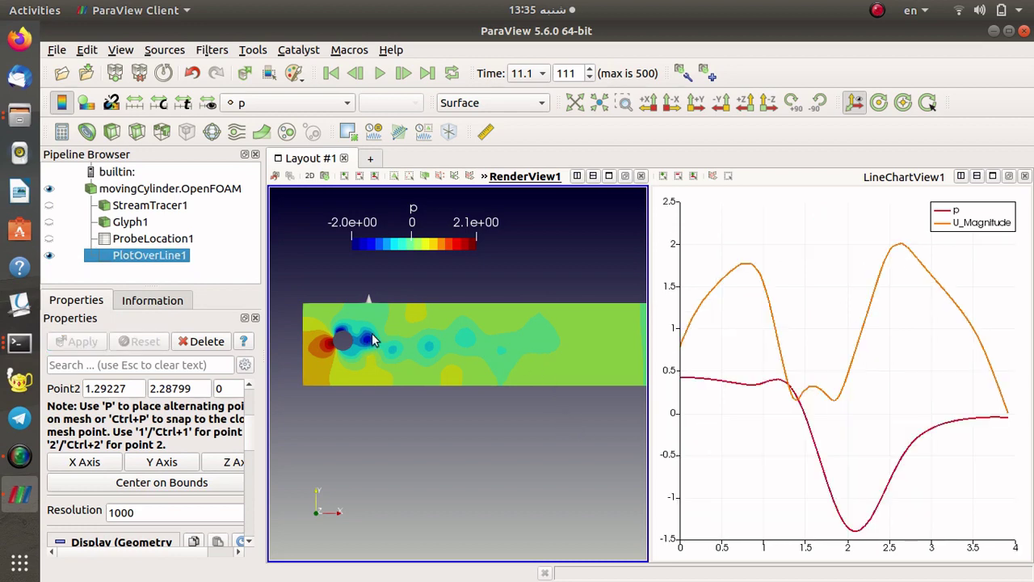
Set the X coordinate of both plot line end points to 1.1 and update the chart
scroll(249, 437, "up", 2)
scroll(249, 437, "up", 1)
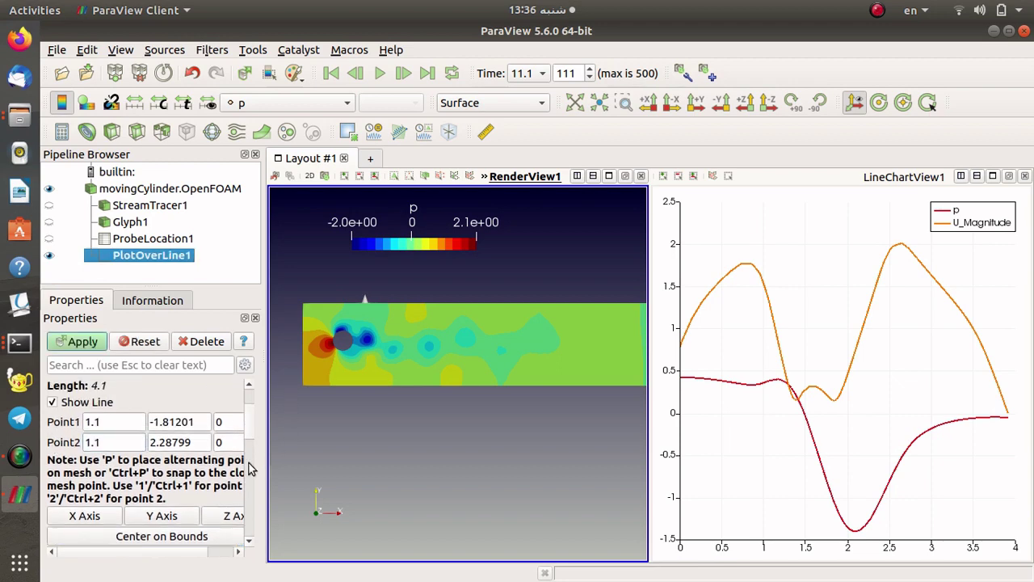
scroll(248, 416, "up", 2)
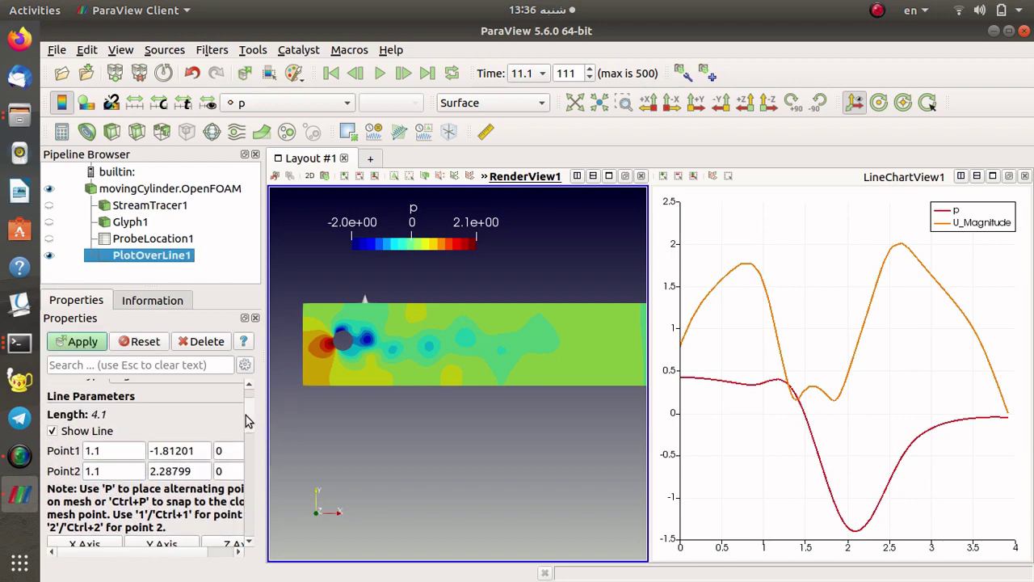
left_click(49, 191)
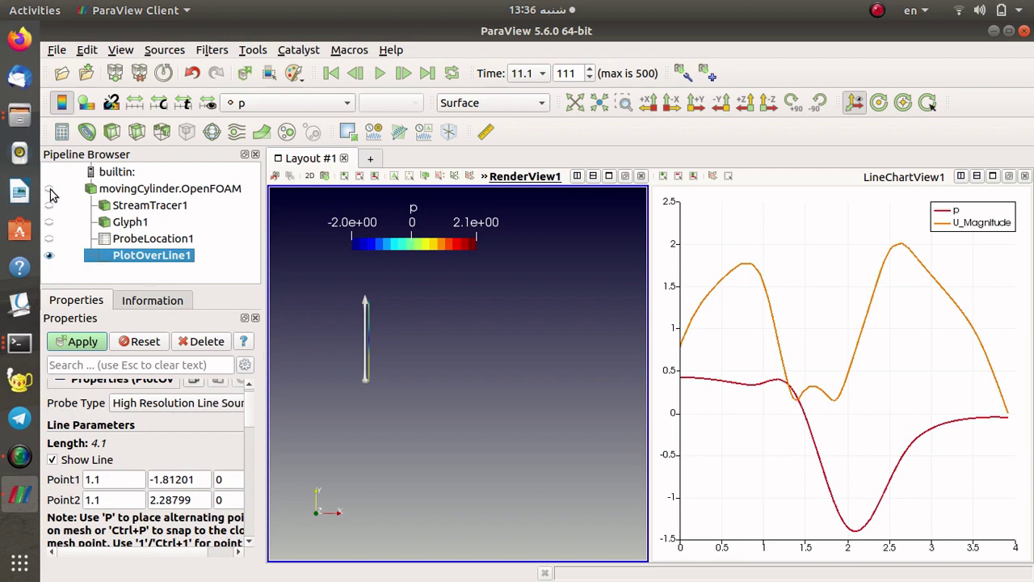
left_click(50, 192)
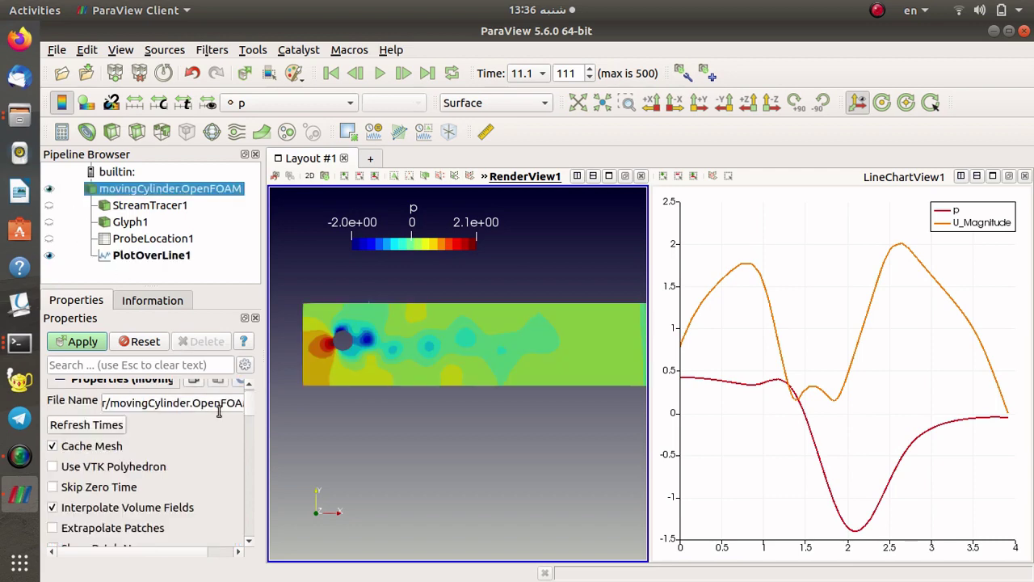
scroll(251, 405, "up", 1)
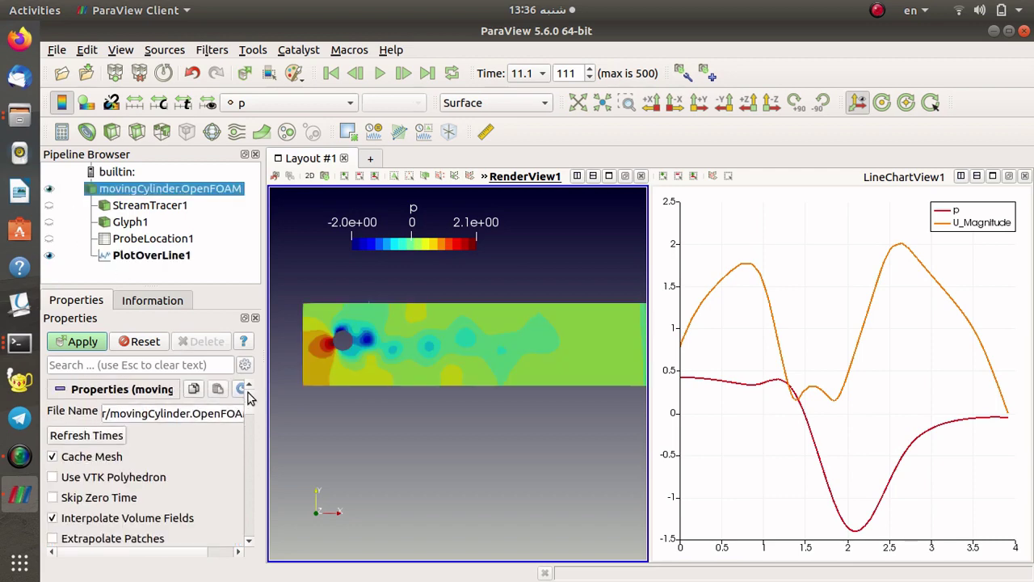
left_click(95, 346)
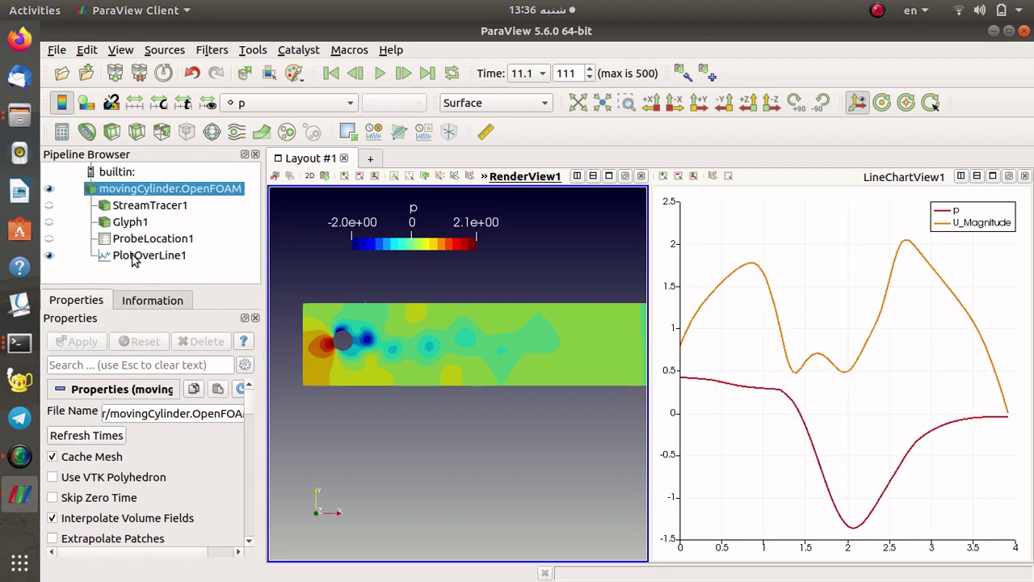
Set the sampling resolution of PlotOverLine1 to 200 and apply it
left_click(136, 256)
scroll(251, 414, "down", 1)
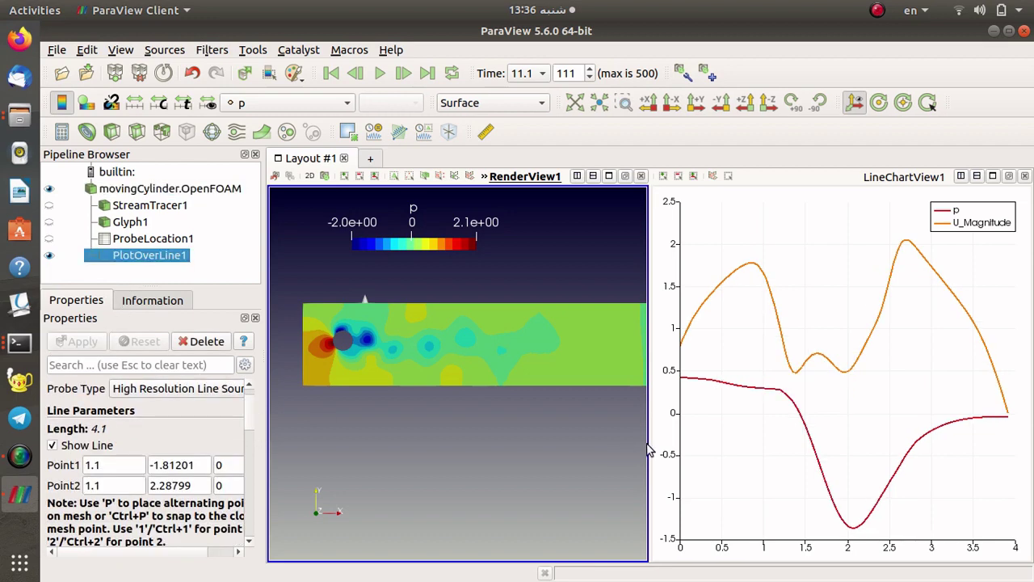
left_click(711, 448)
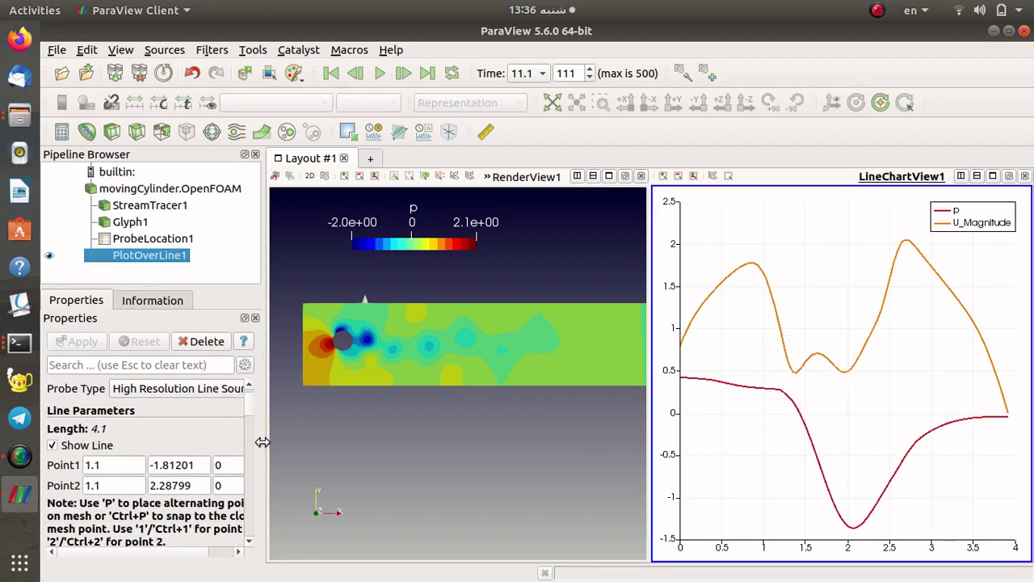
scroll(249, 416, "down", 3)
scroll(251, 428, "down", 4)
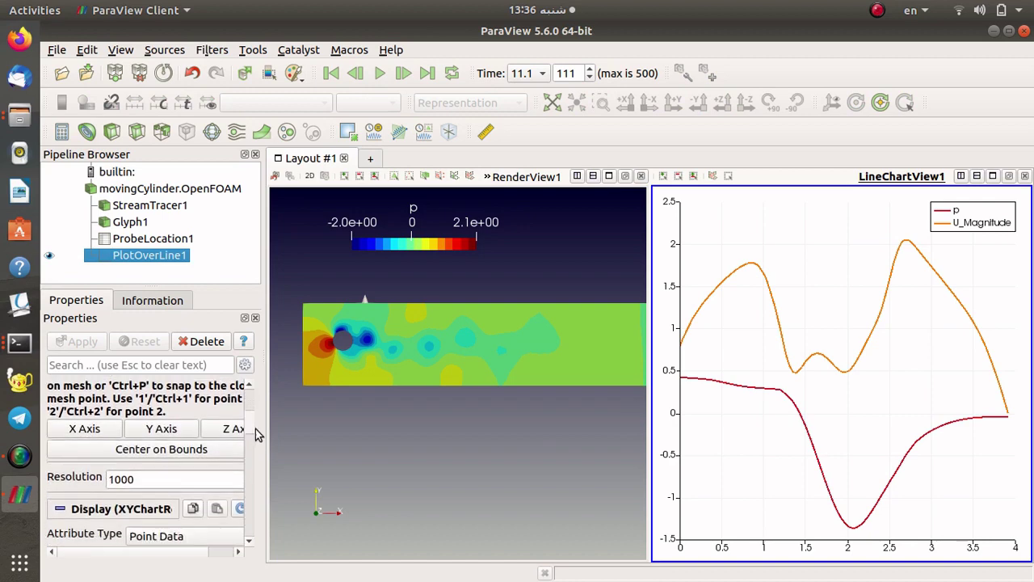
left_click_drag(150, 435, 98, 434)
type("200")
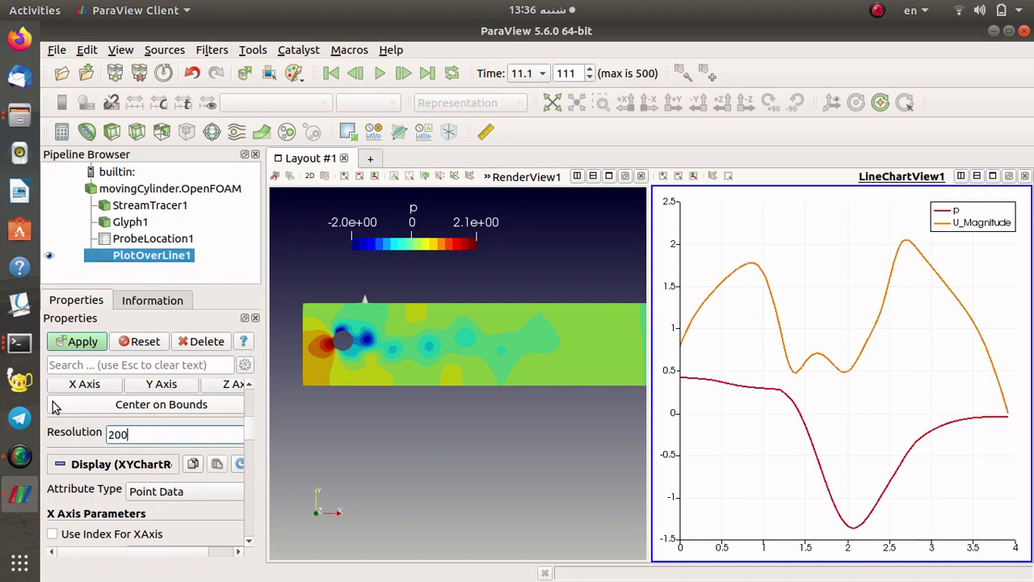
left_click(84, 342)
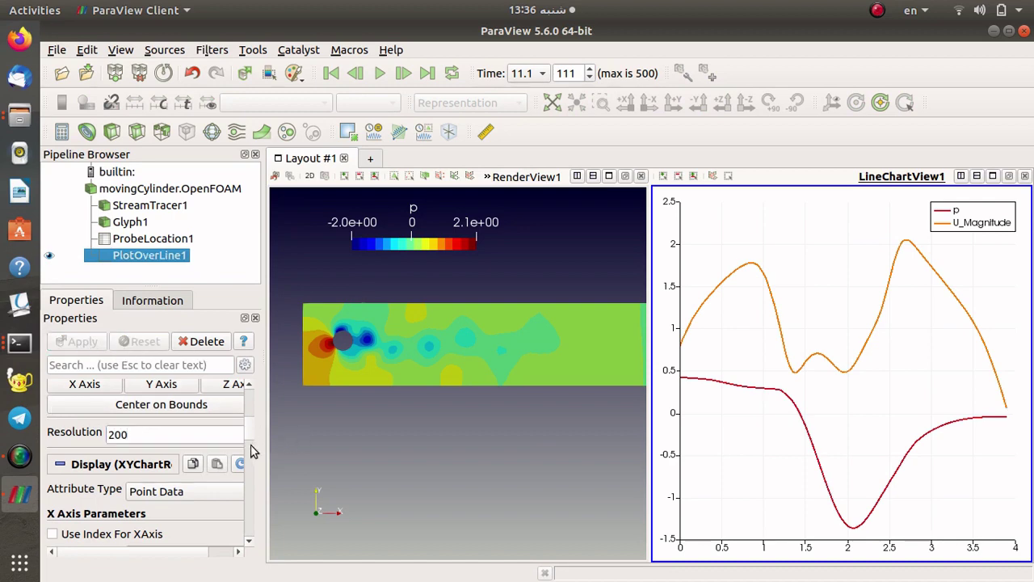
Use Points_Y as the X axis array of the line chart
scroll(247, 442, "down", 3)
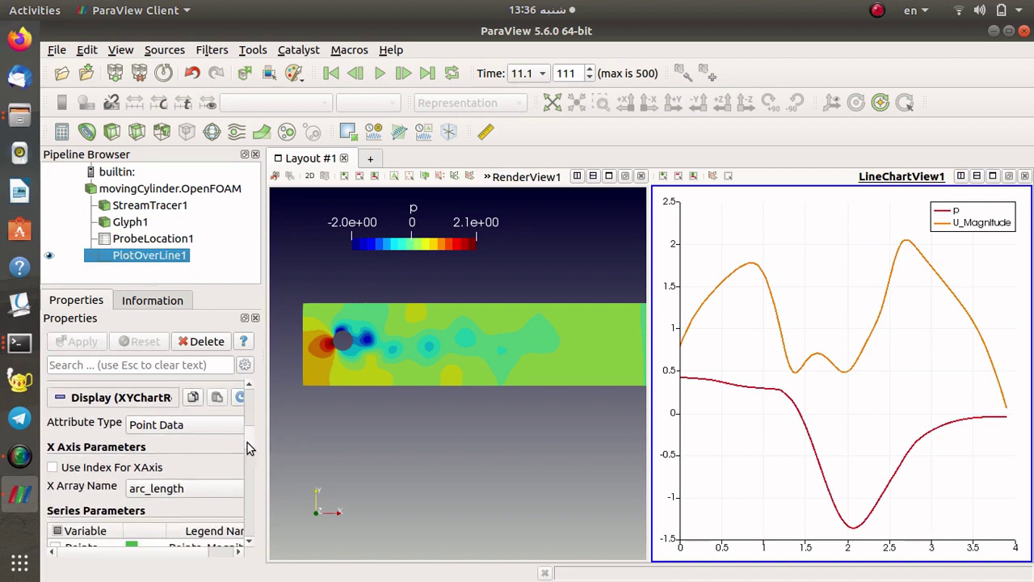
left_click(215, 427)
left_click(215, 426)
scroll(145, 444, "down", 2)
left_click(159, 444)
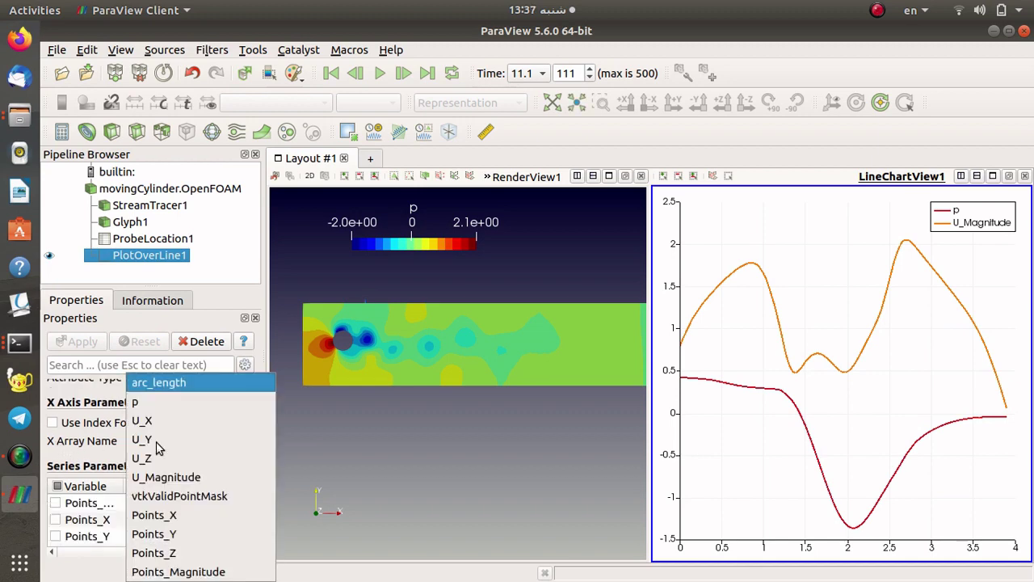
left_click(154, 534)
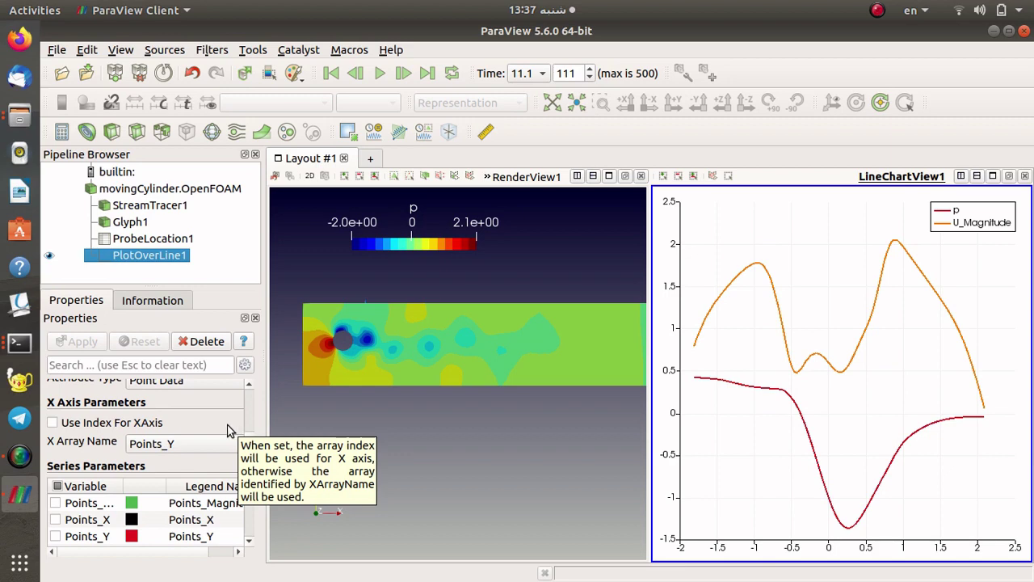
left_click(153, 449)
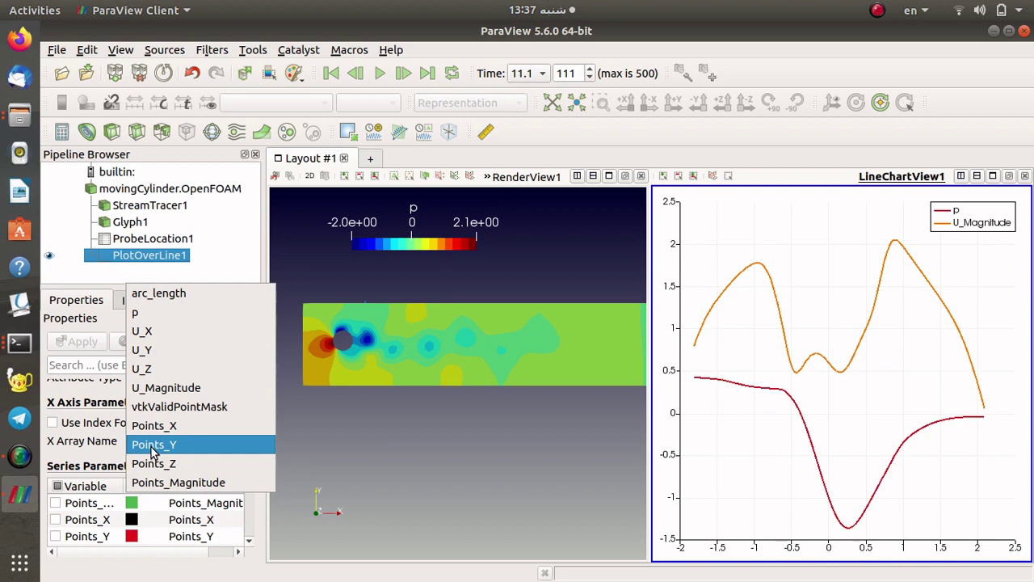
left_click(153, 445)
Hide the p and U_Magnitude series and plot only U_X in the line chart
scroll(252, 461, "down", 3)
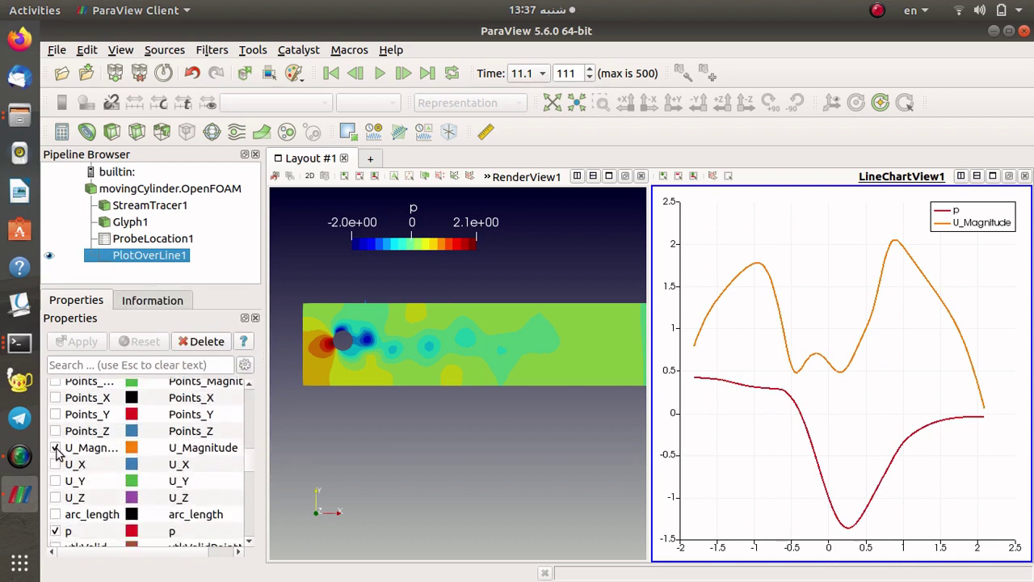
left_click(56, 531)
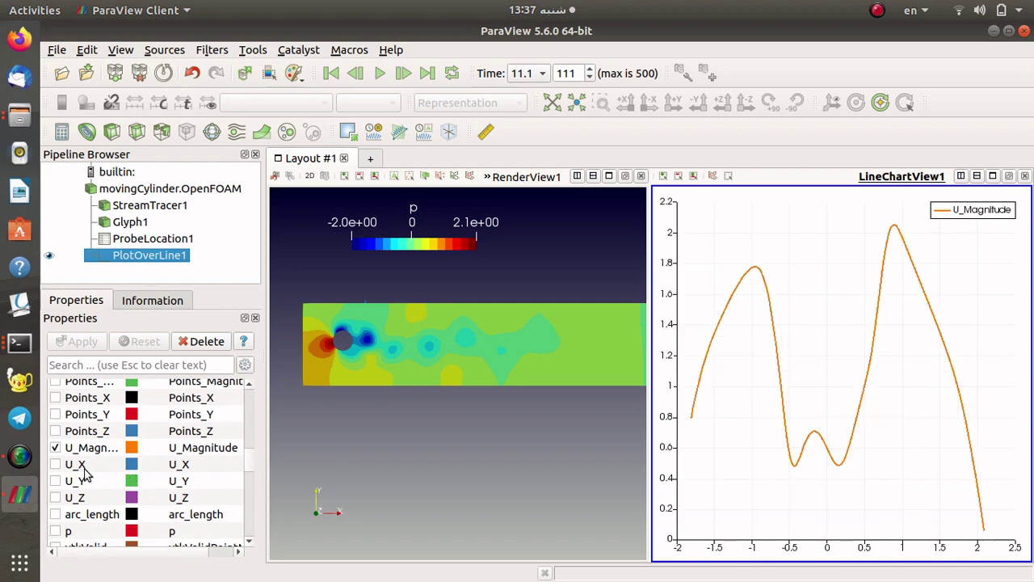
left_click(54, 481)
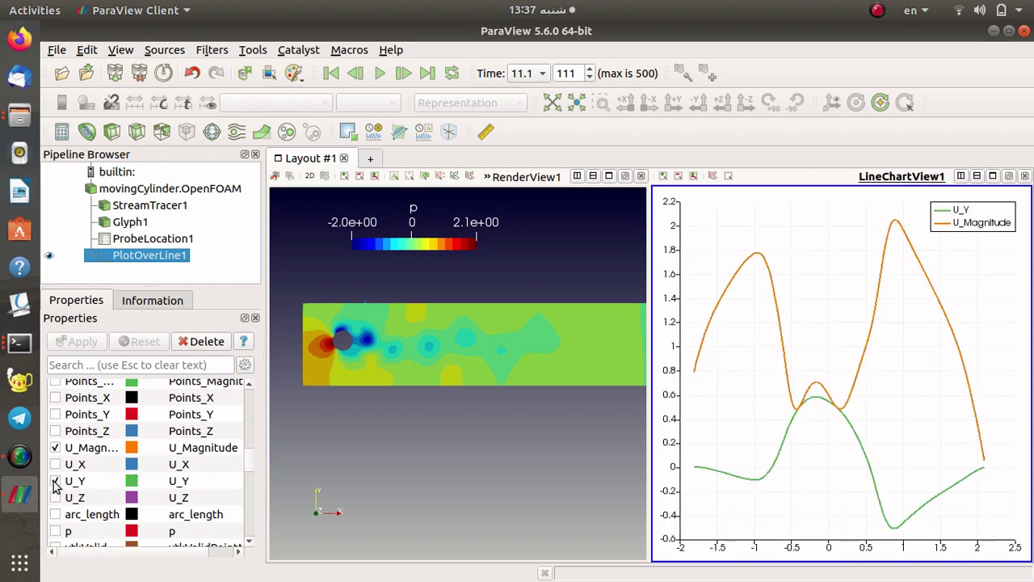
left_click(54, 481)
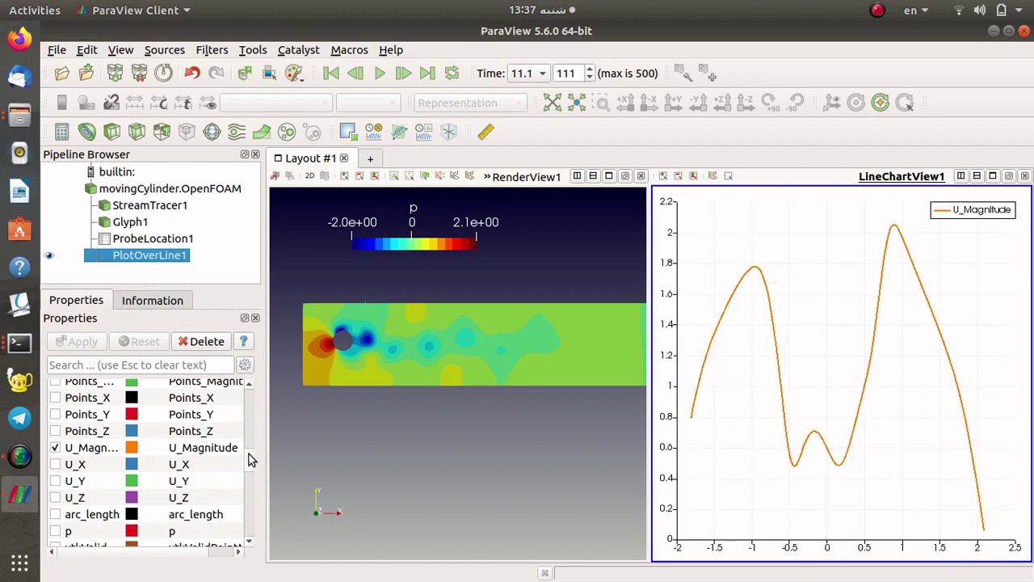
left_click(54, 448)
left_click(55, 465)
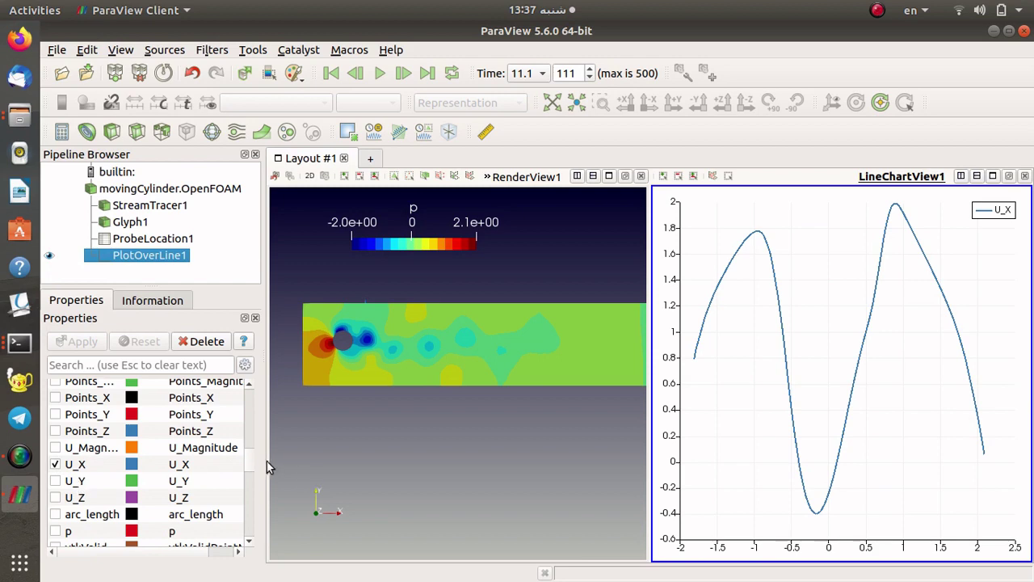
Set the U_X curve's line thickness to 4 and its line style to Dash
scroll(246, 463, "down", 5)
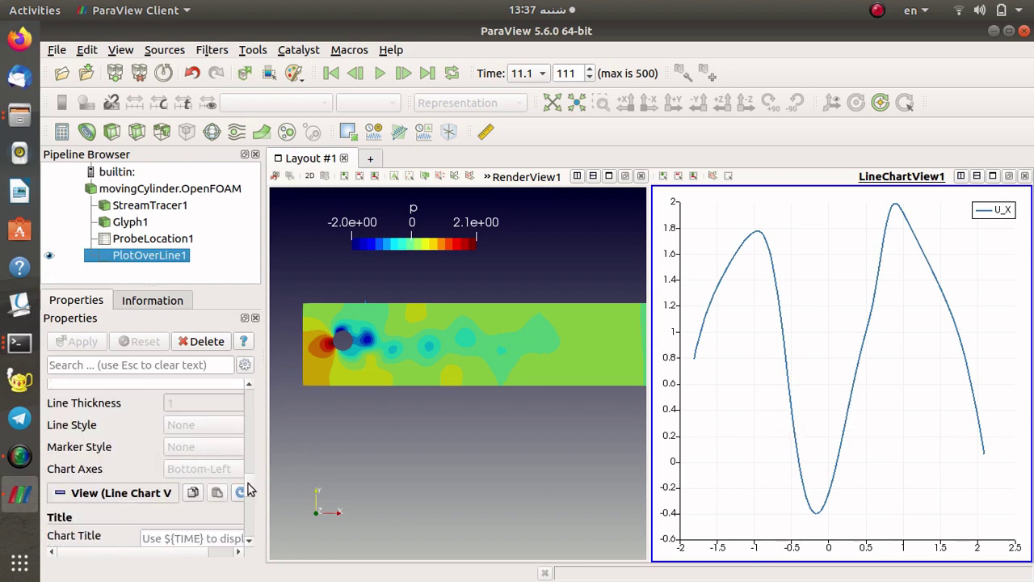
scroll(244, 485, "up", 5)
left_click(119, 459)
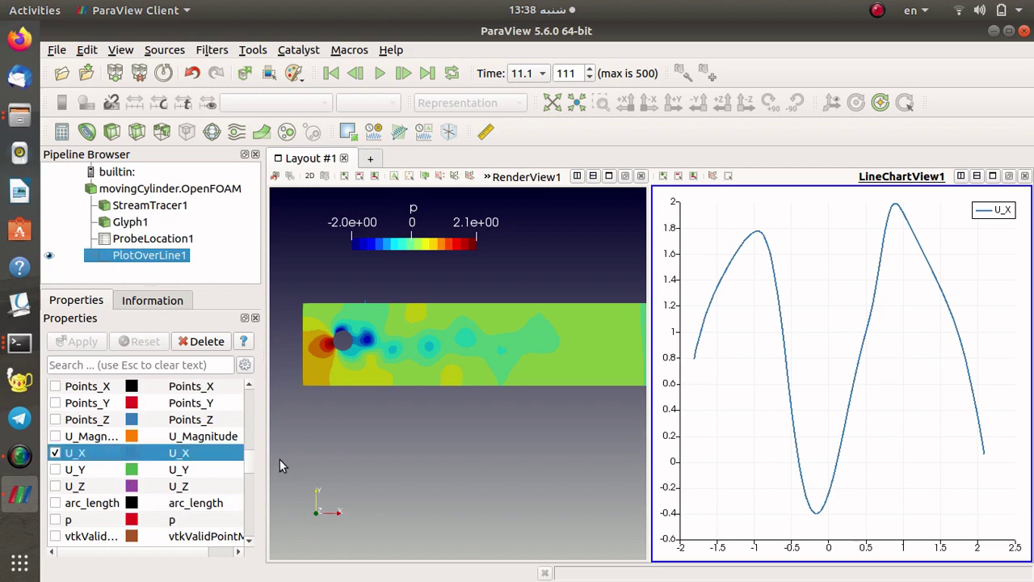
scroll(247, 468, "down", 5)
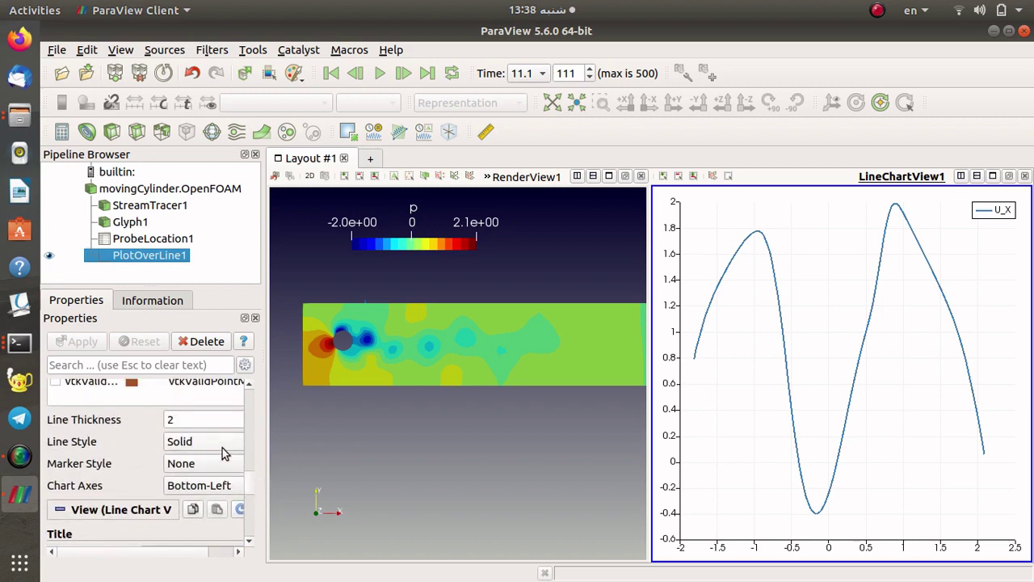
double_click(208, 419)
type("4")
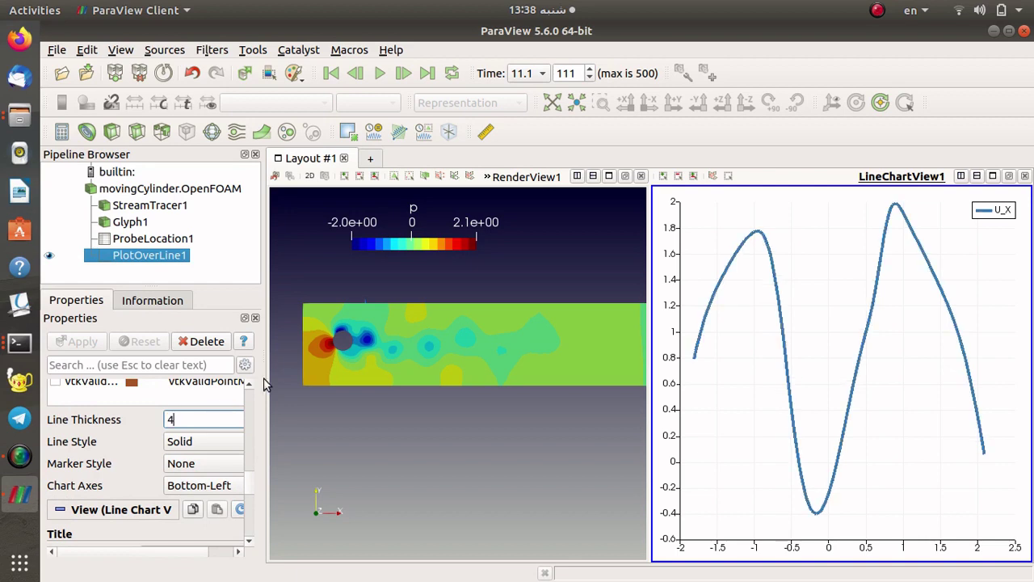
left_click(208, 440)
left_click(202, 459)
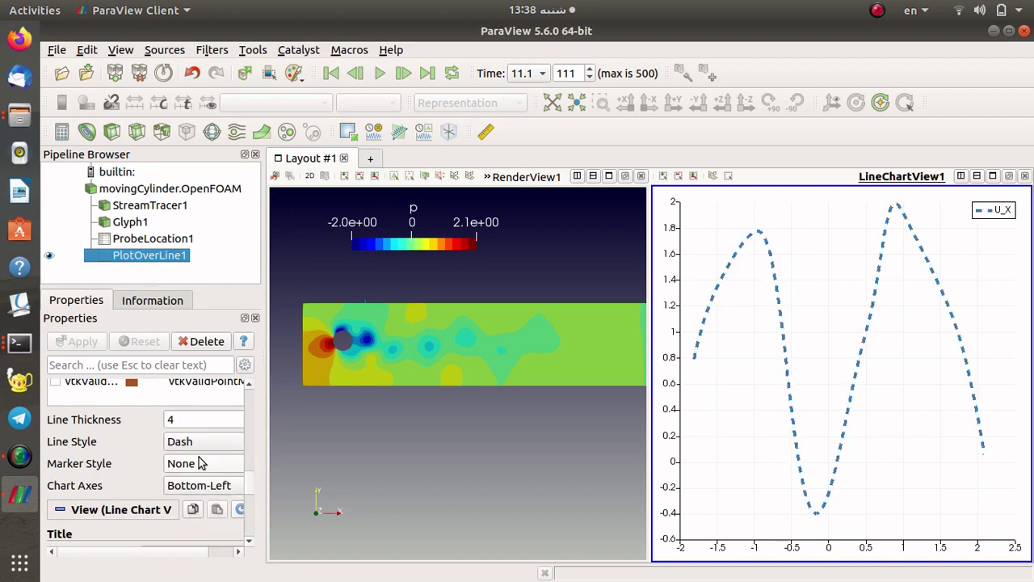
Try the Plus marker style on the U_X curve and return it to None
left_click(203, 470)
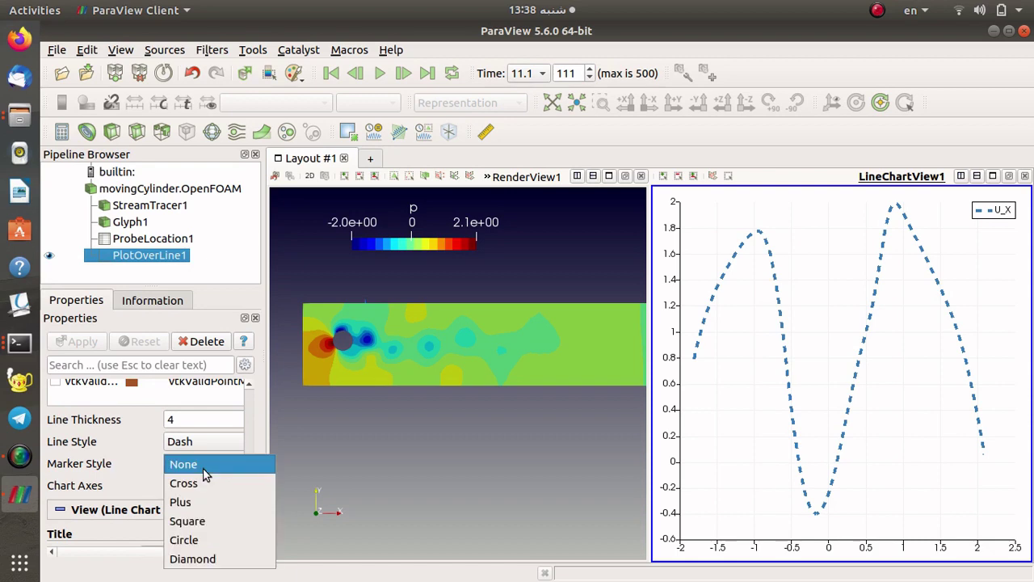
left_click(203, 501)
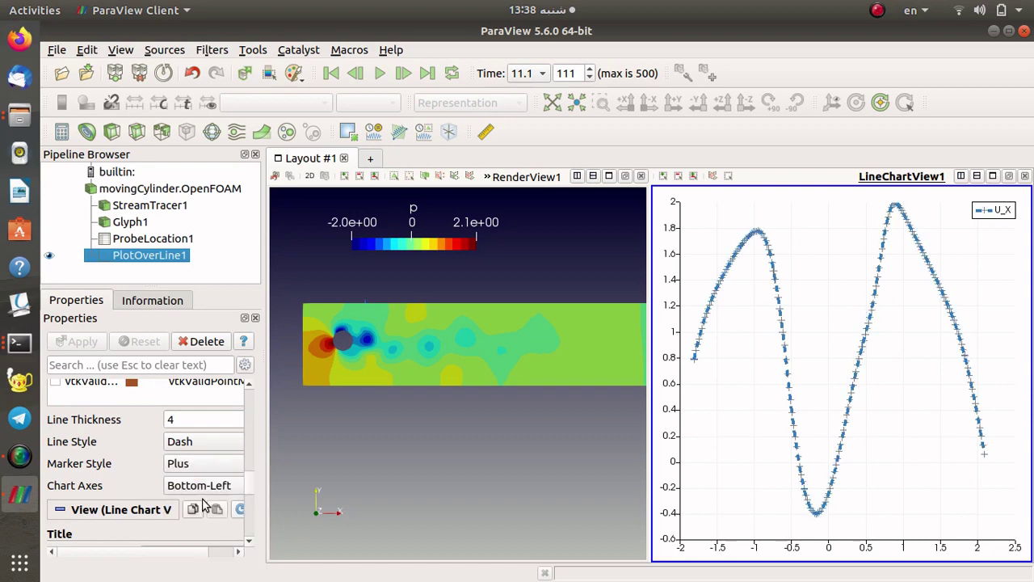
left_click(197, 465)
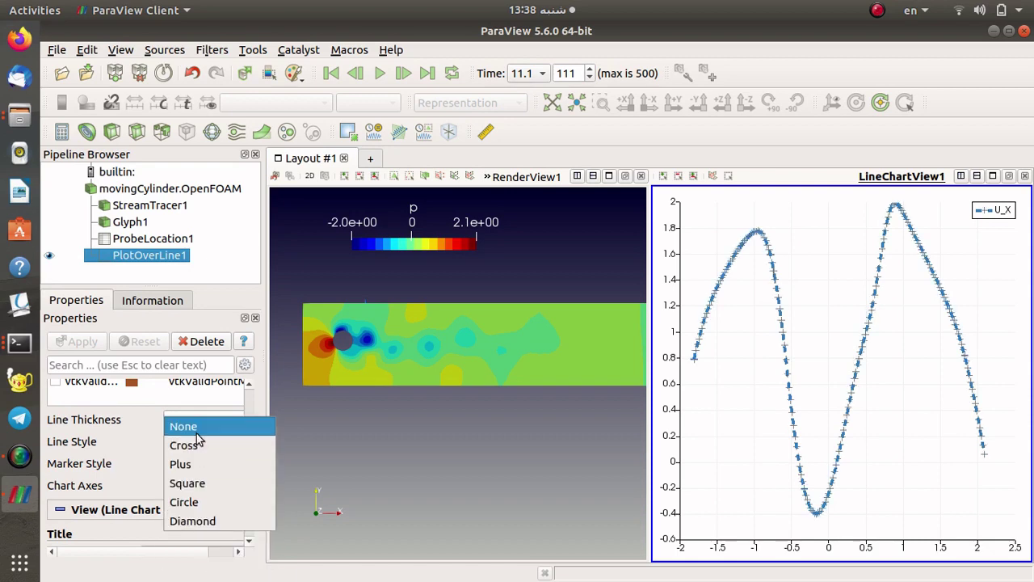
left_click(198, 424)
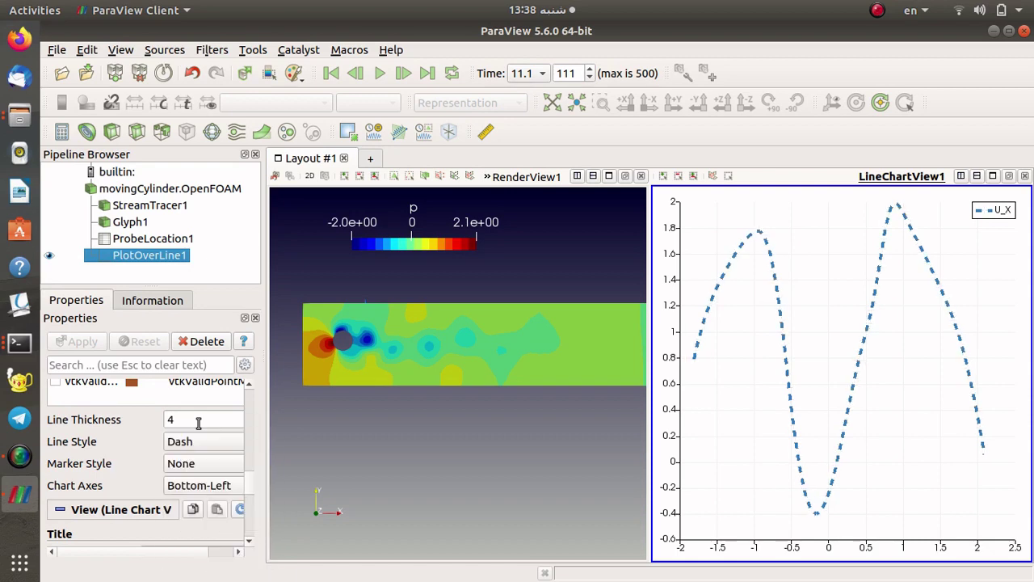
Try Bottom-Right chart axes for the U_X curve and return them to Bottom-Left
left_click(188, 489)
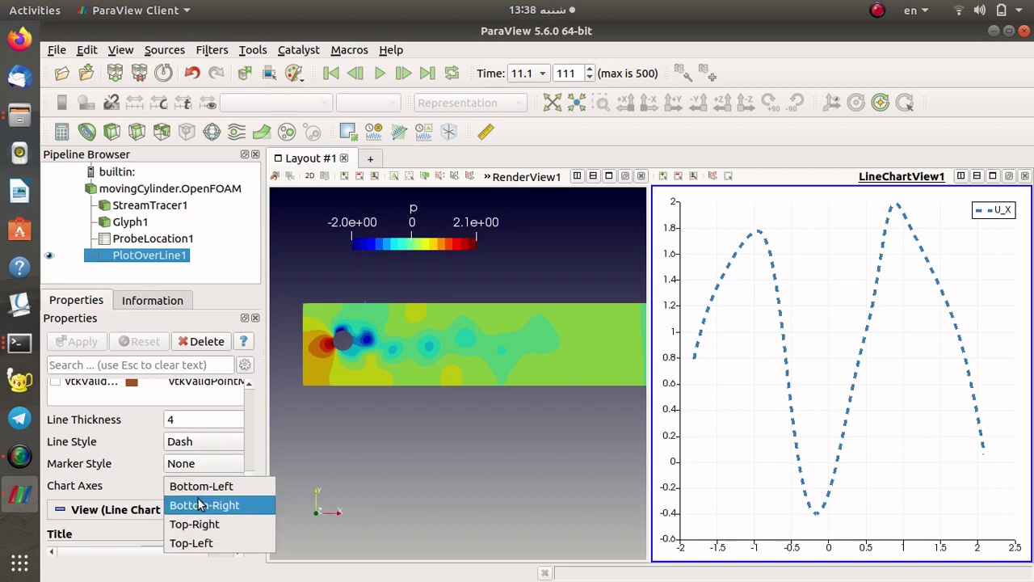
left_click(200, 504)
left_click(202, 486)
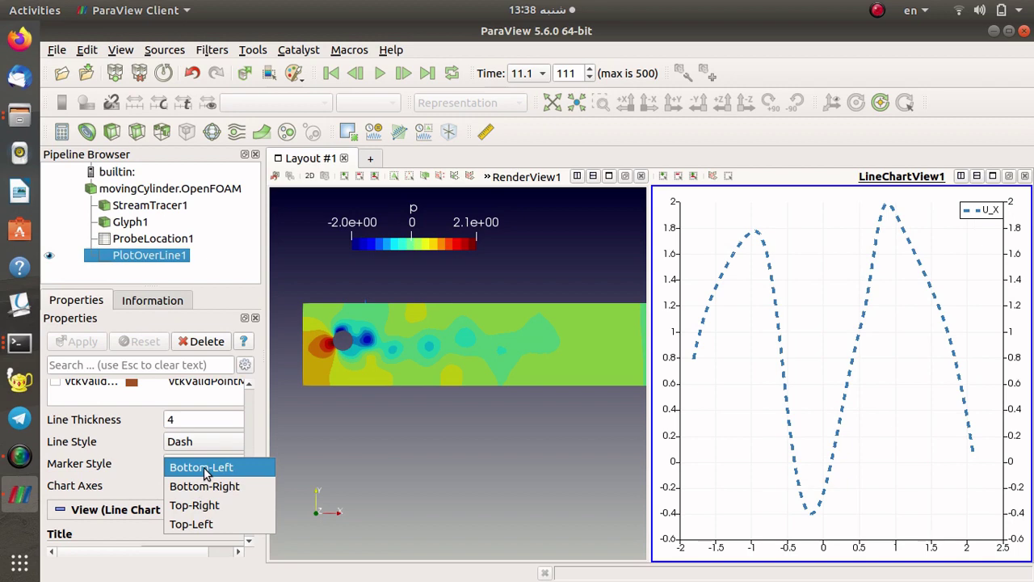
left_click(203, 469)
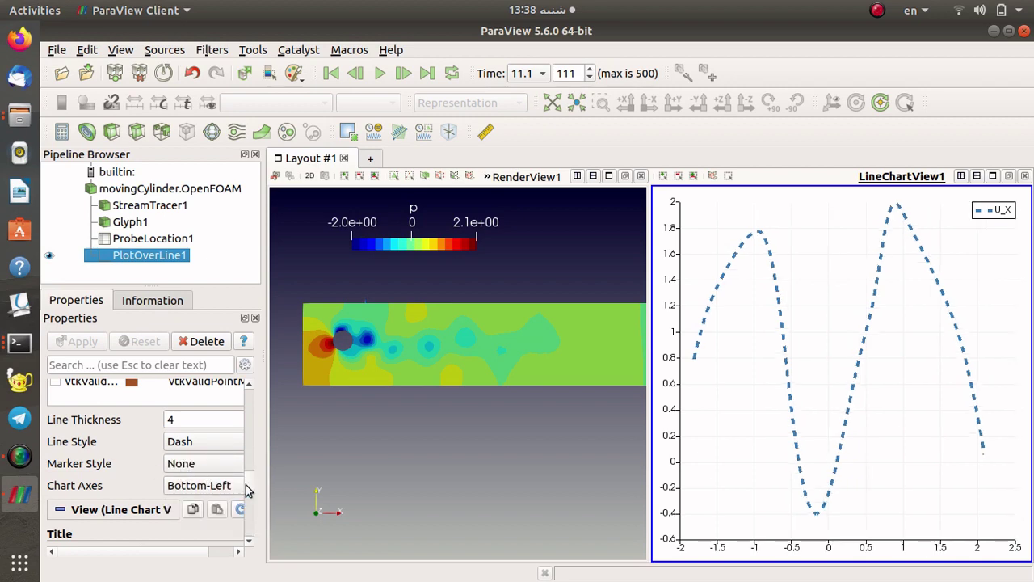
Give the line chart the title "velocity"
scroll(247, 485, "down", 4)
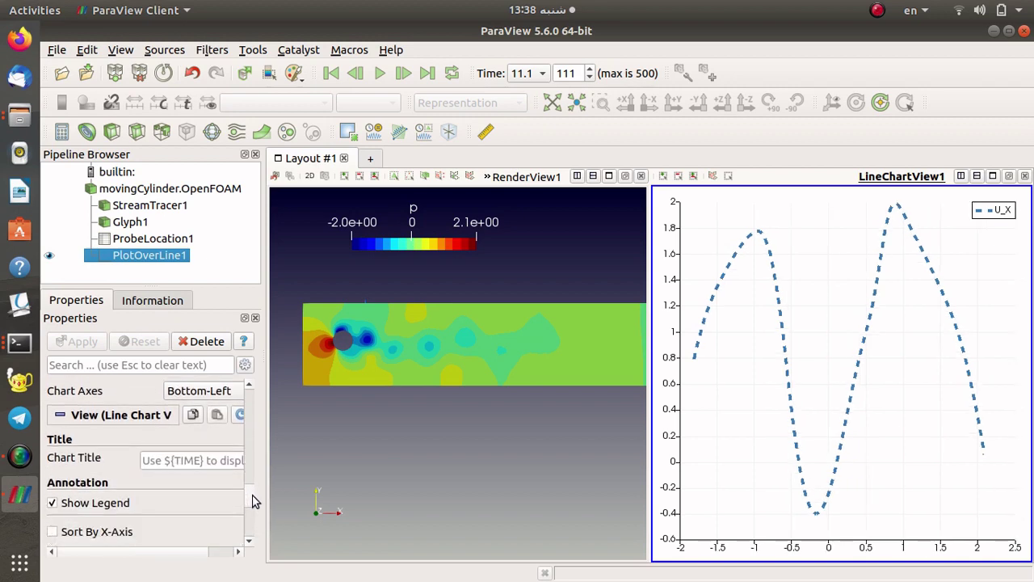
left_click(185, 461)
type("velocity")
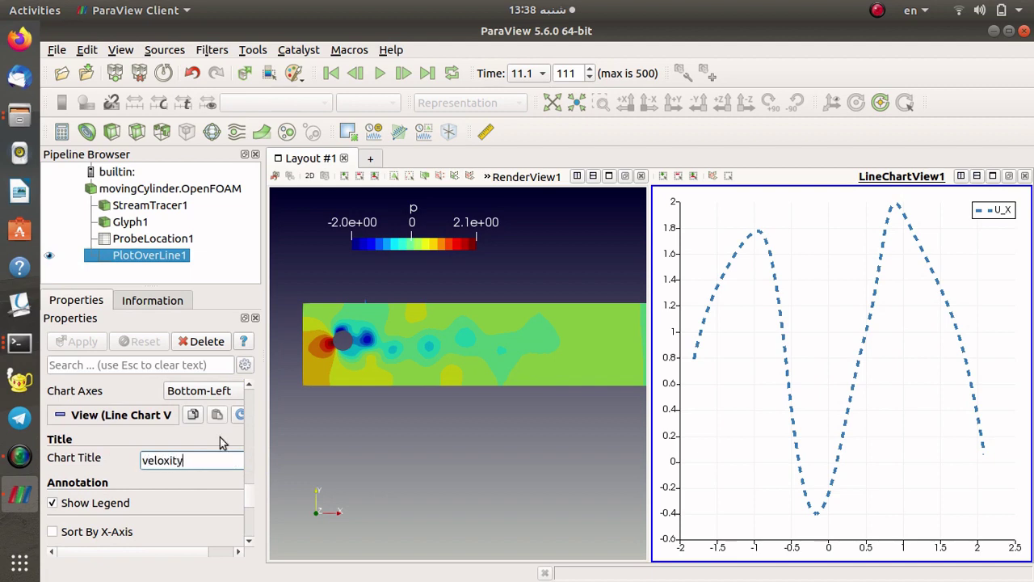
key("Return")
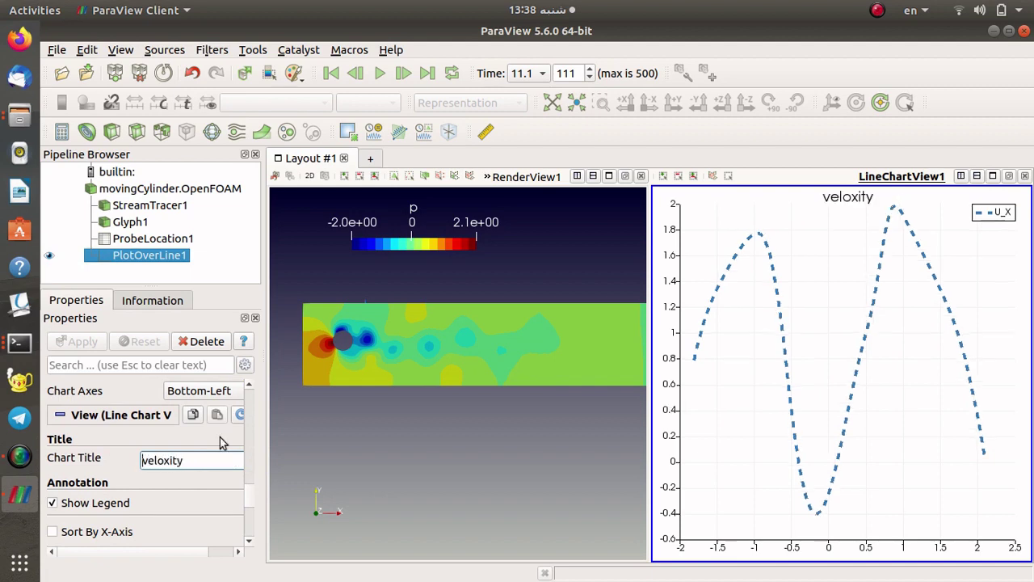
left_click(168, 460)
key("BackSpace")
type("c")
key("Return")
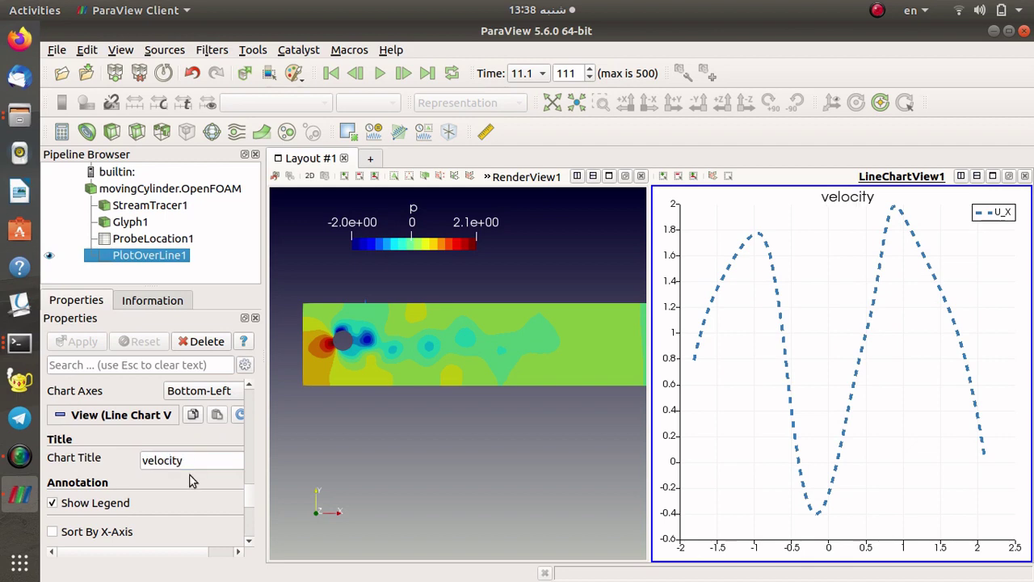
Hide the line chart's legend and show it again
scroll(191, 480, "down", 2)
left_click(111, 457)
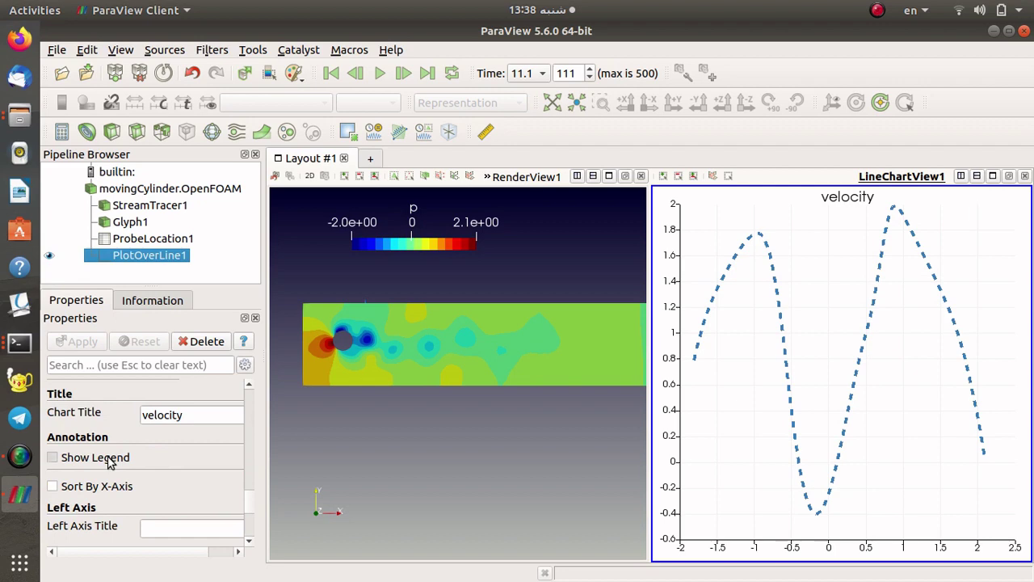
left_click(113, 458)
Set the line chart's left axis title to "U(m/s)"
scroll(248, 506, "down", 4)
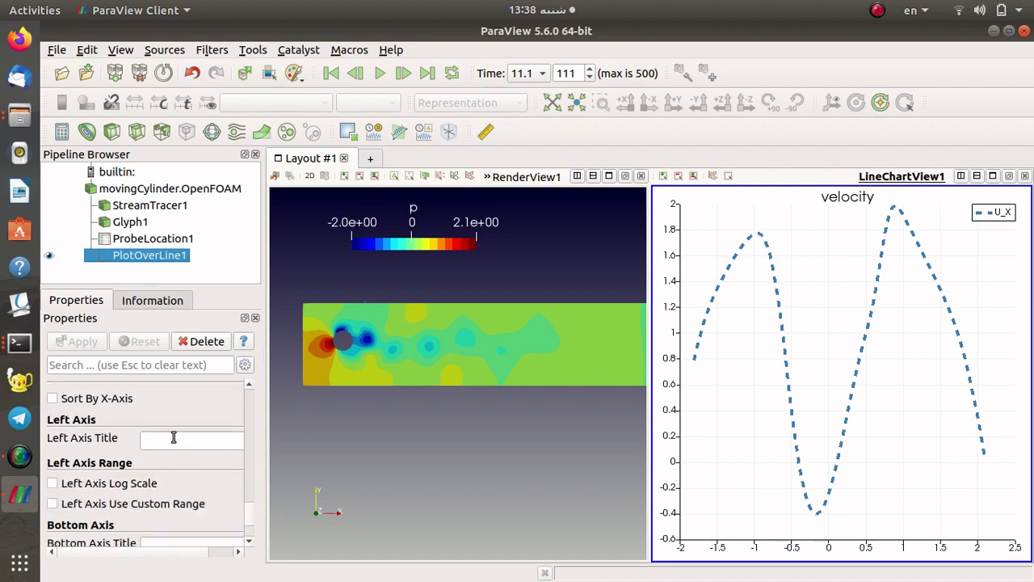
left_click(173, 437)
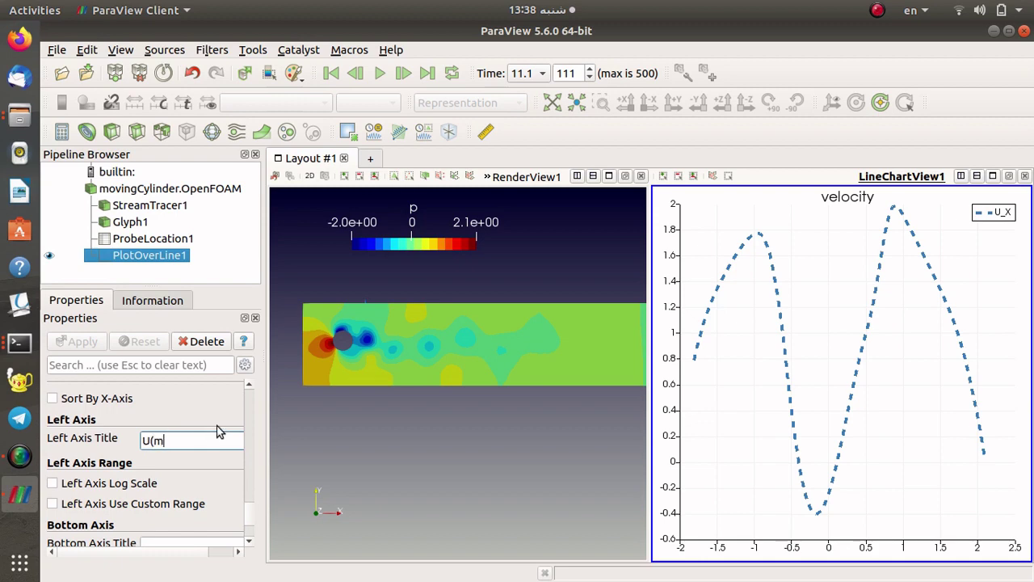
type("U(m/s")
key("Return")
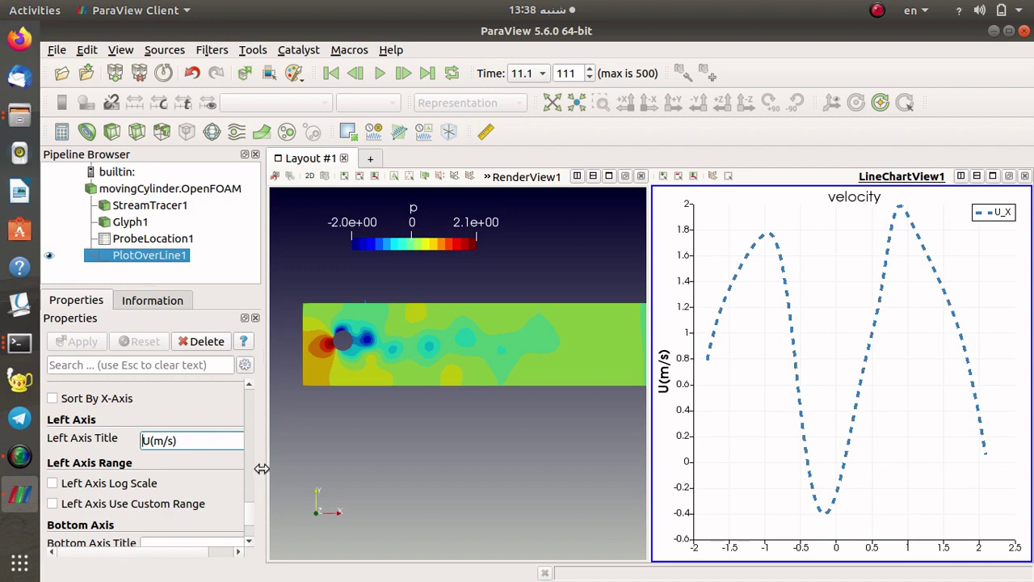
scroll(251, 517, "down", 1)
scroll(252, 519, "down", 1)
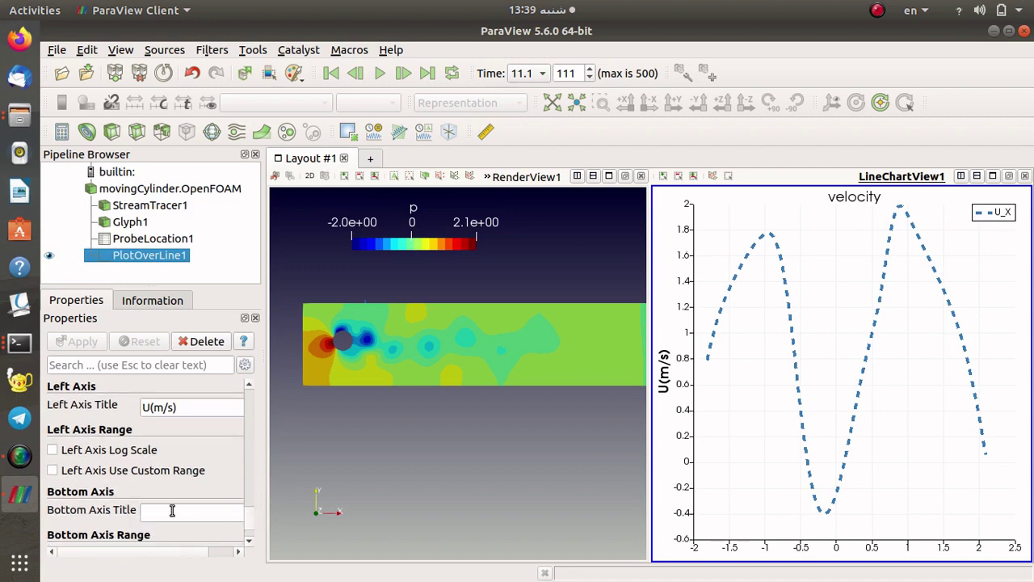
Set the line chart's bottom axis title to "y(m)"
left_click(173, 511)
type("y(mm)")
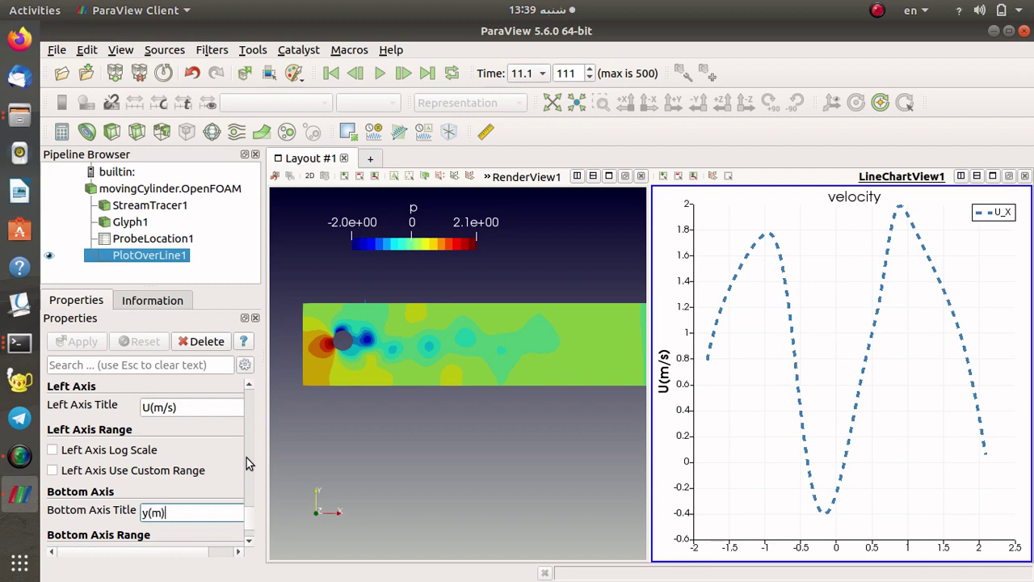
key("Return")
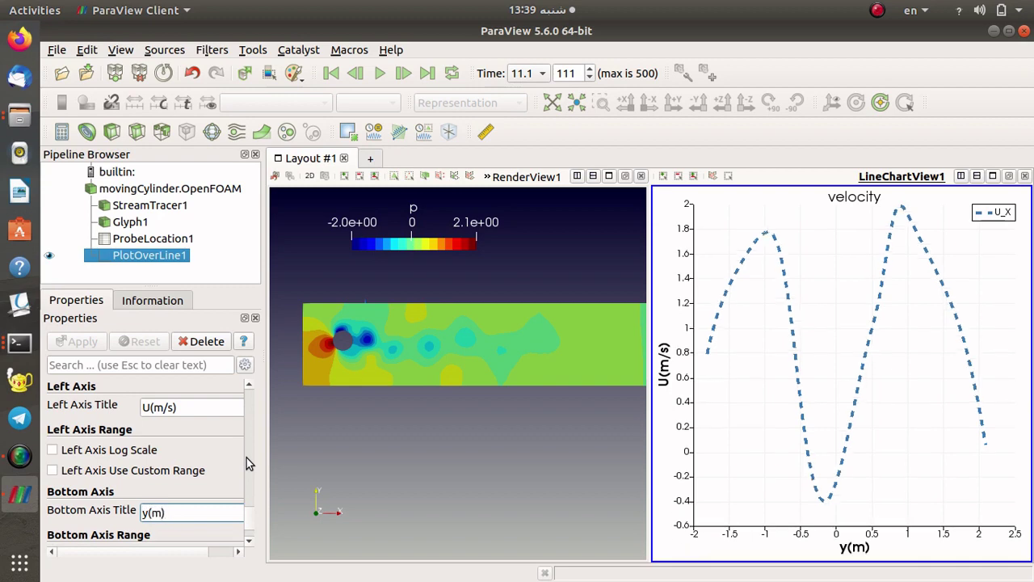
left_click(251, 518)
scroll(250, 517, "down", 2)
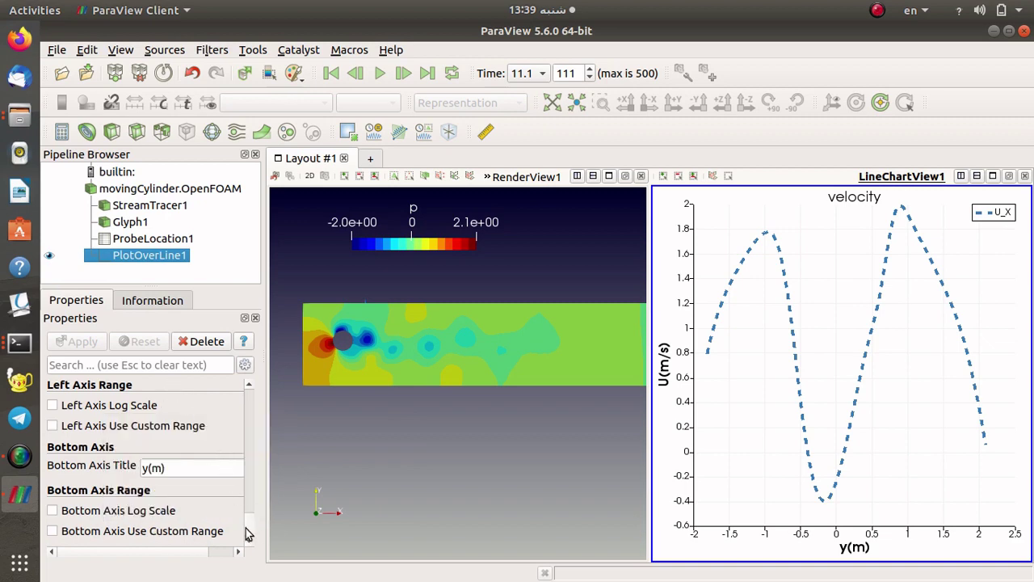
scroll(247, 501, "up", 5)
scroll(234, 408, "up", 5)
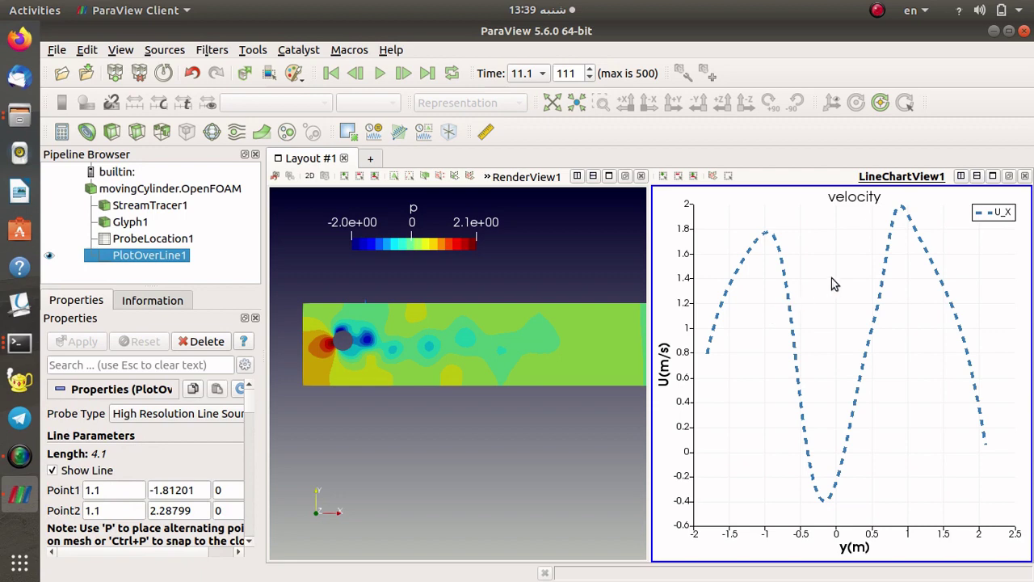
Save a screenshot of the line chart as a PNG image named "velocity" in the movingCylinder folder, keeping the default image options
left_click(57, 49)
left_click(135, 185)
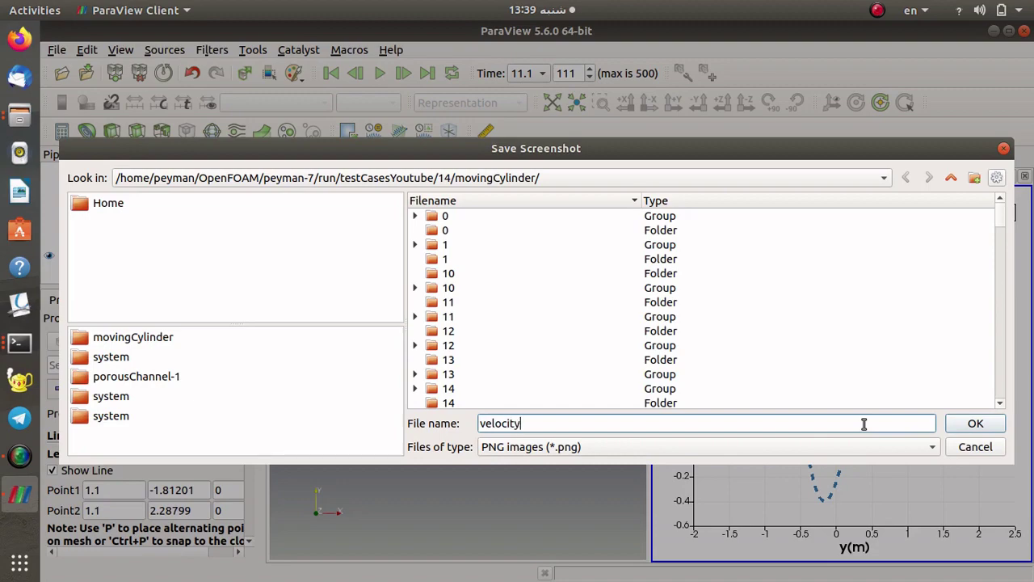
key("Return")
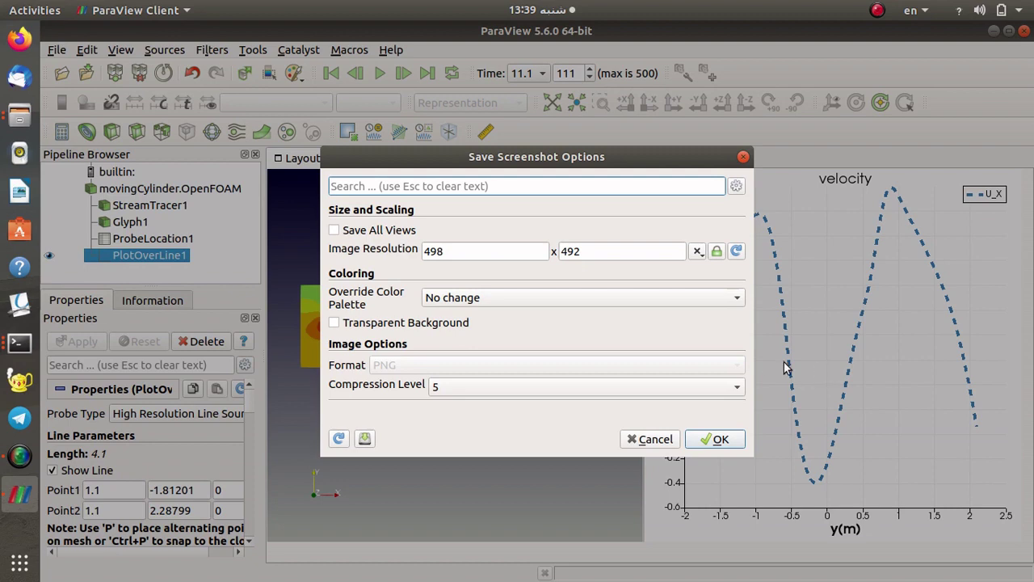
left_click(717, 439)
Switch to the file manager's movingCylinder folder and open velocity.png to check the saved chart image
left_click(19, 115)
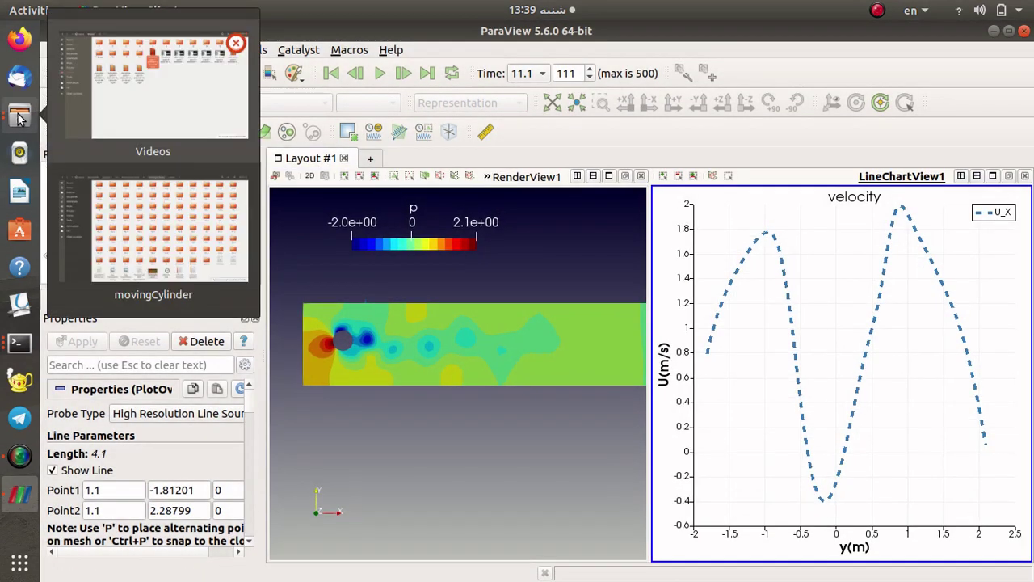
left_click(189, 218)
scroll(583, 456, "down", 1)
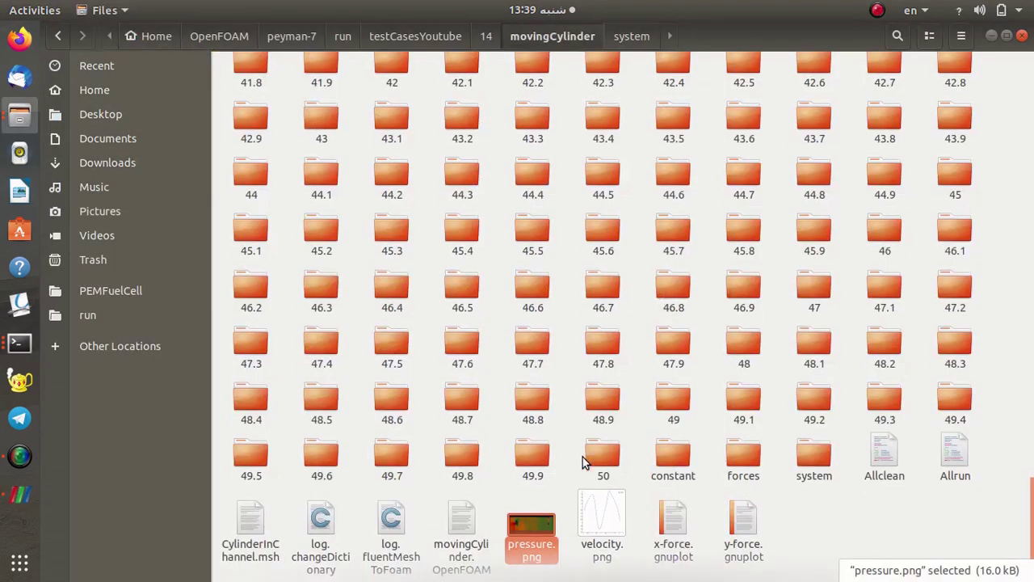
left_click(588, 497)
double_click(588, 497)
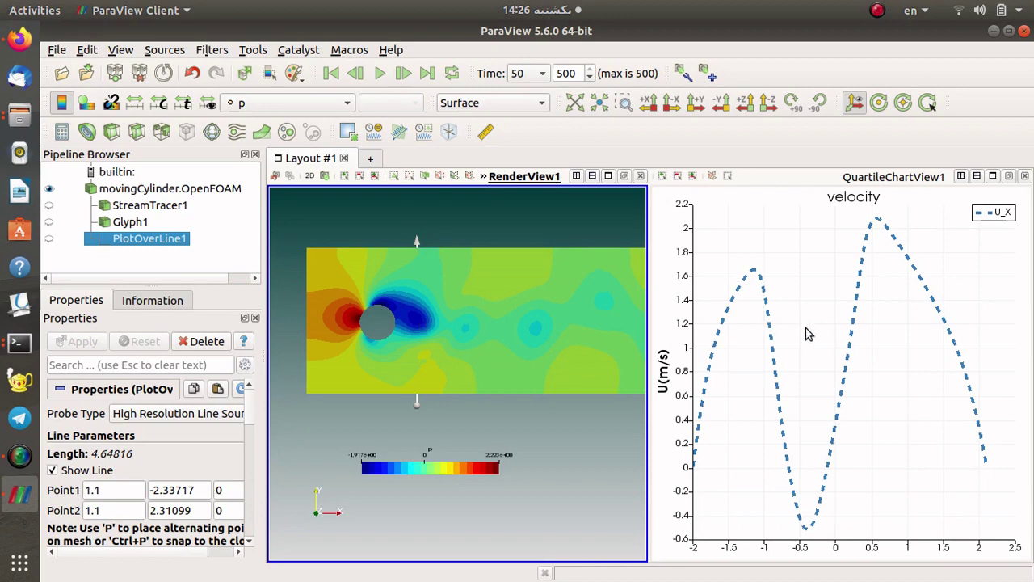
Add a second Plot Over Line filter to movingCylinder.OpenFOAM and apply it with its default line
left_click(842, 273)
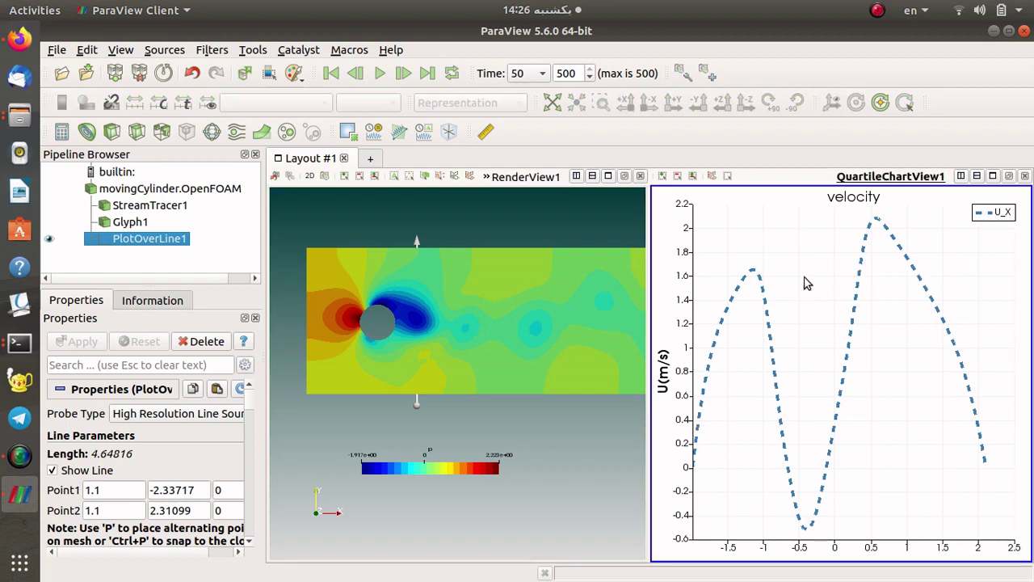
left_click(162, 191)
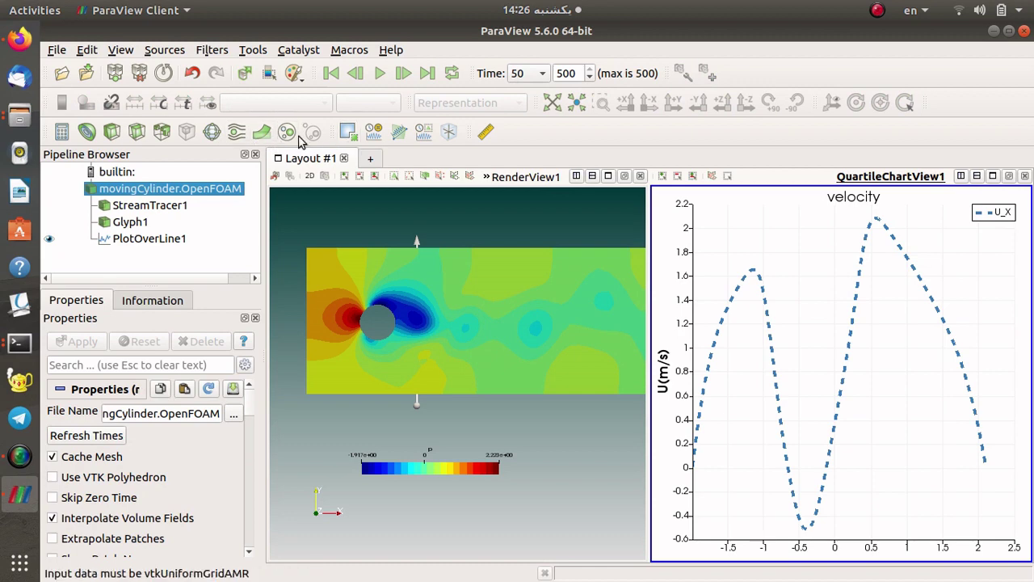
left_click(399, 133)
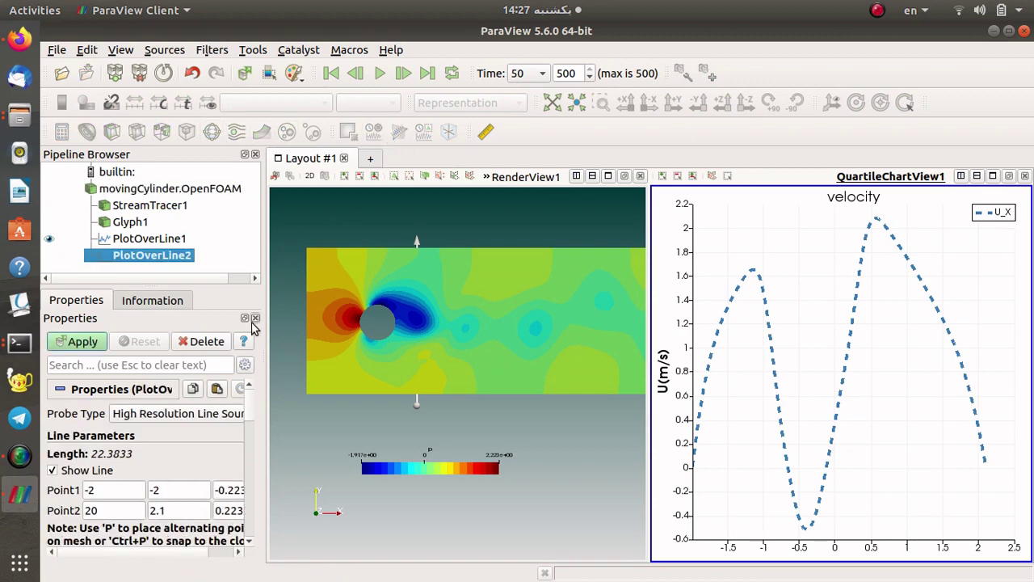
left_click(101, 341)
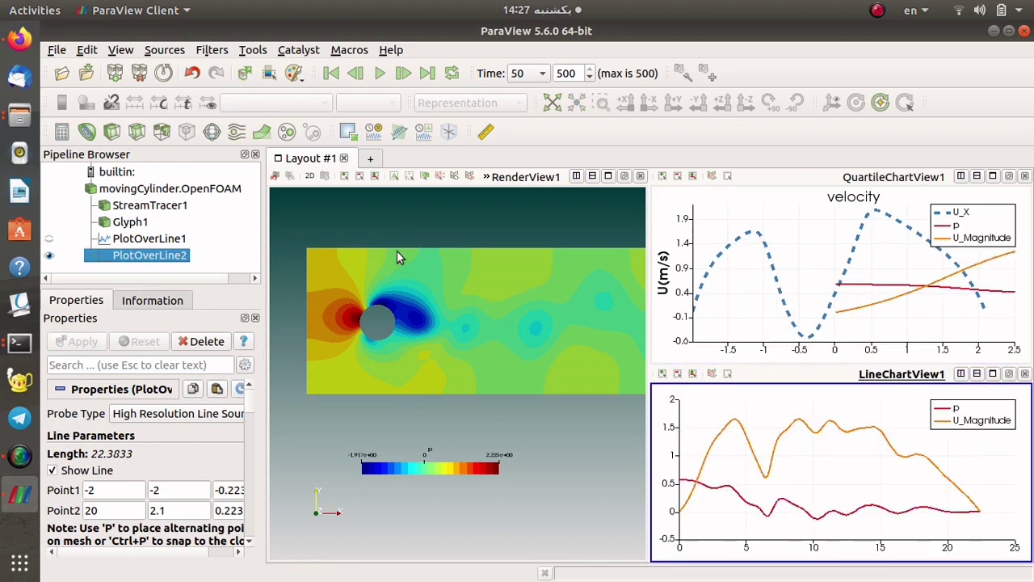
With the velocity chart active, copy the line properties of PlotOverLine1 and paste them into PlotOverLine2
left_click(398, 220)
left_click(792, 245)
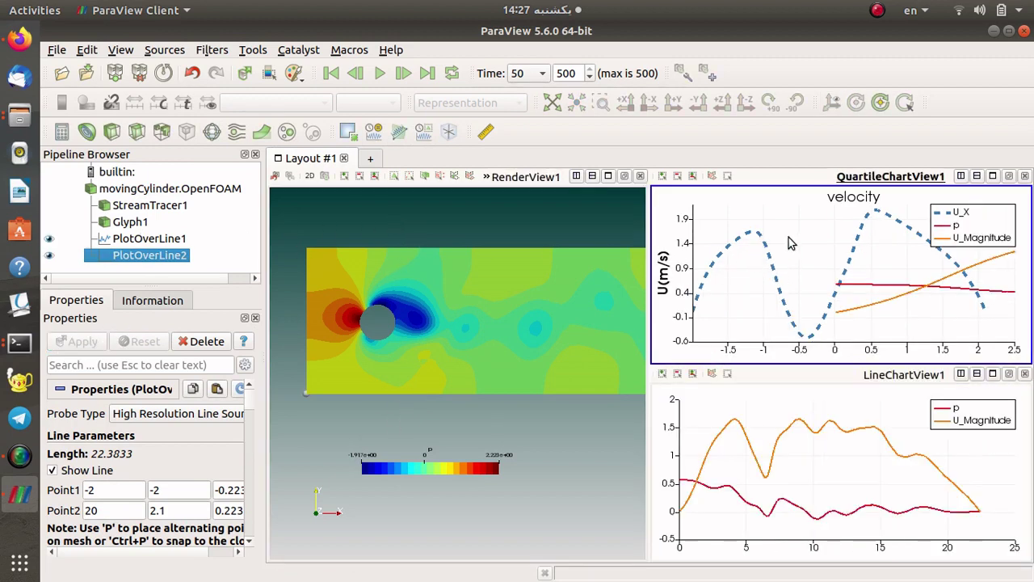
left_click(137, 237)
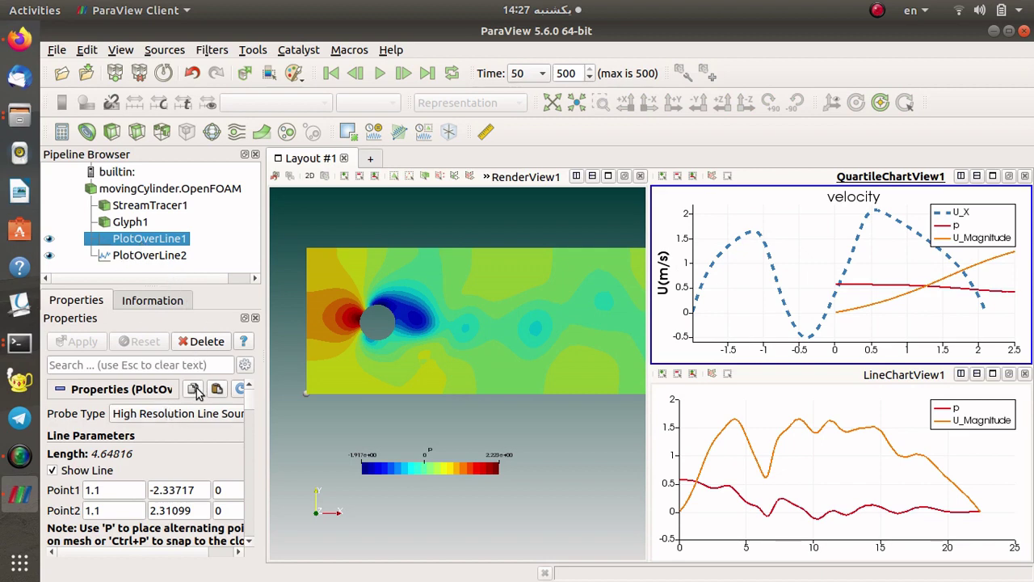
left_click(168, 257)
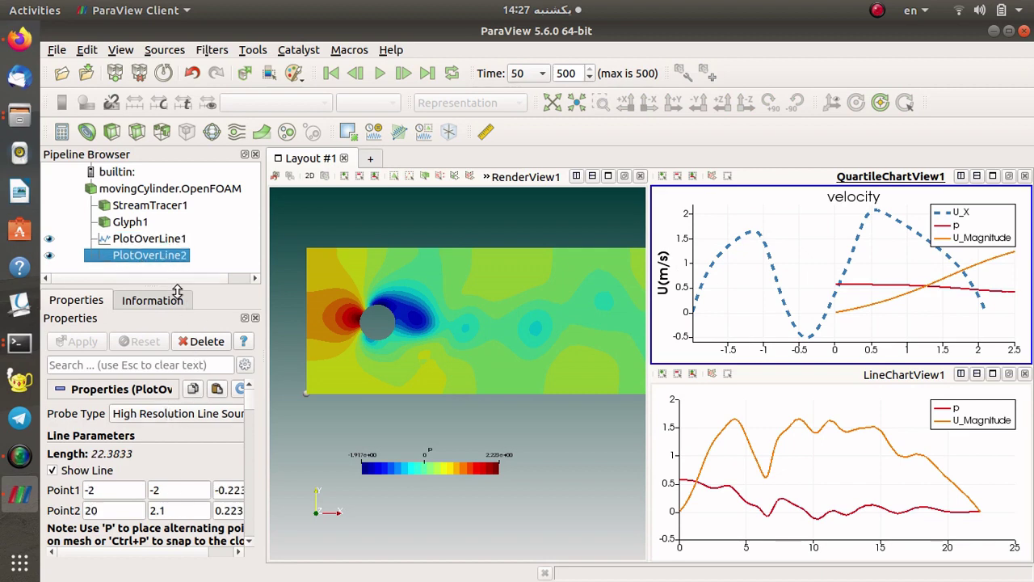
left_click(216, 390)
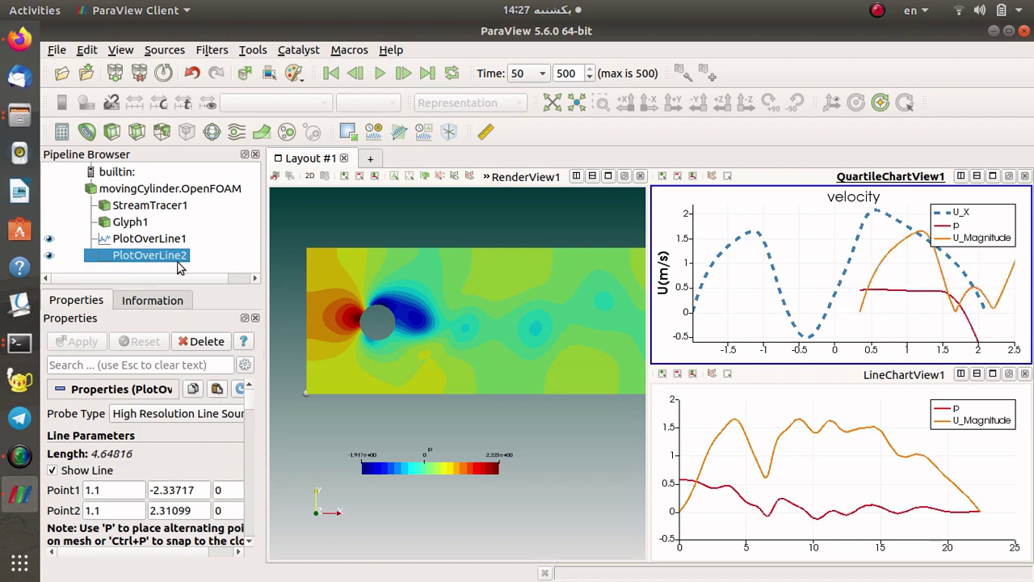
Copy PlotOverLine1's display settings for the velocity chart and paste them onto PlotOverLine2
left_click(155, 242)
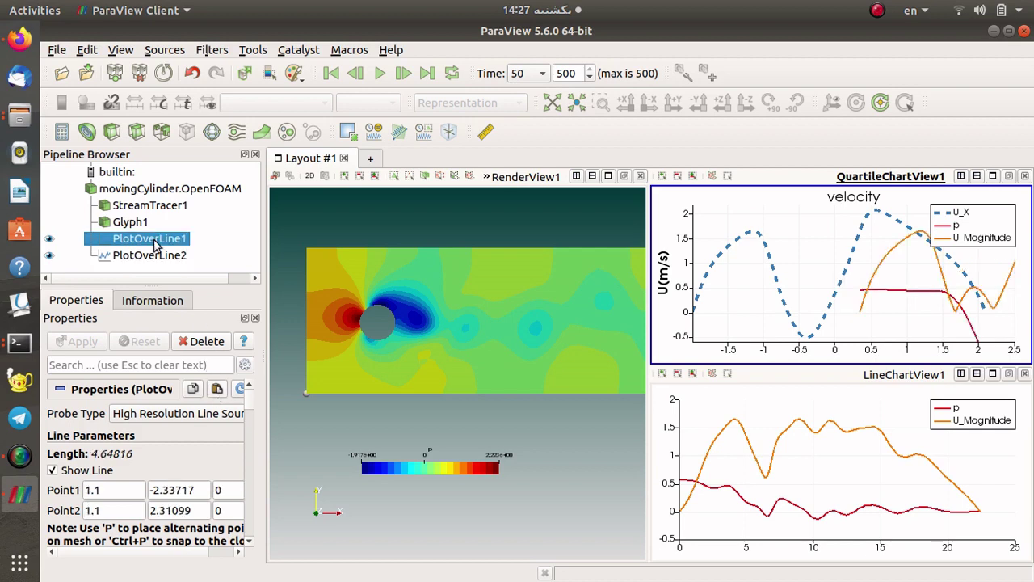
left_click(62, 389)
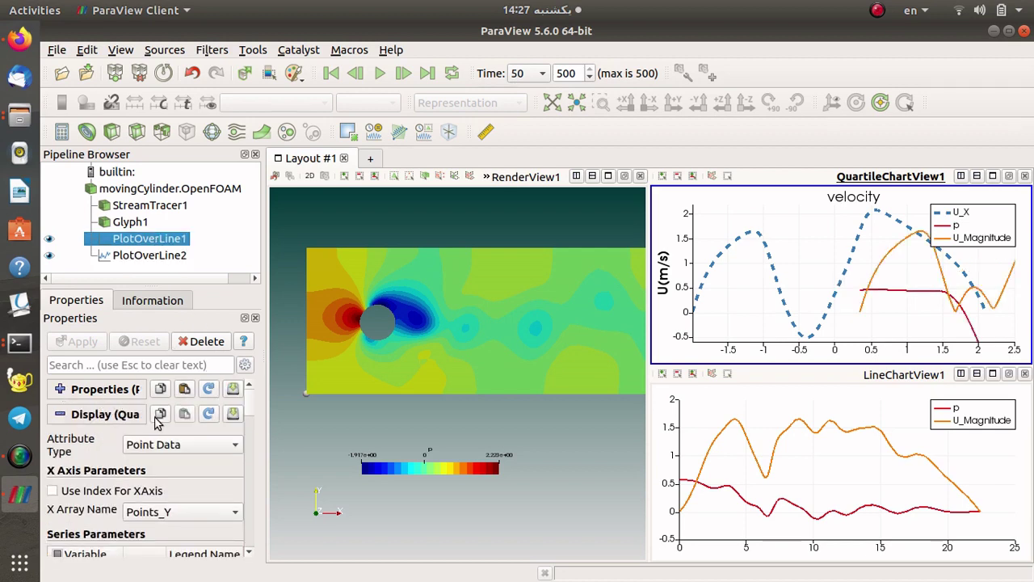
left_click(155, 257)
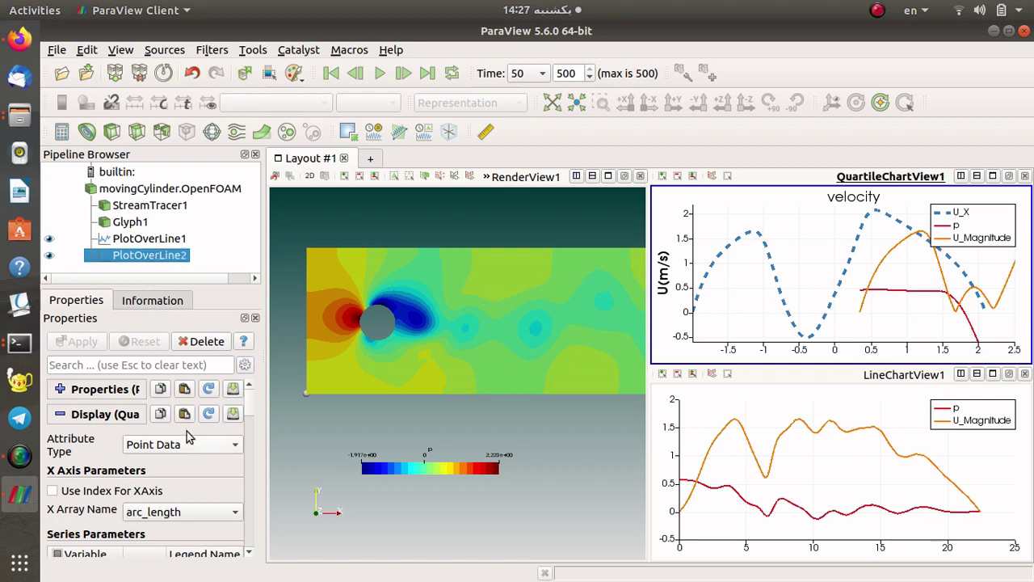
left_click(140, 240)
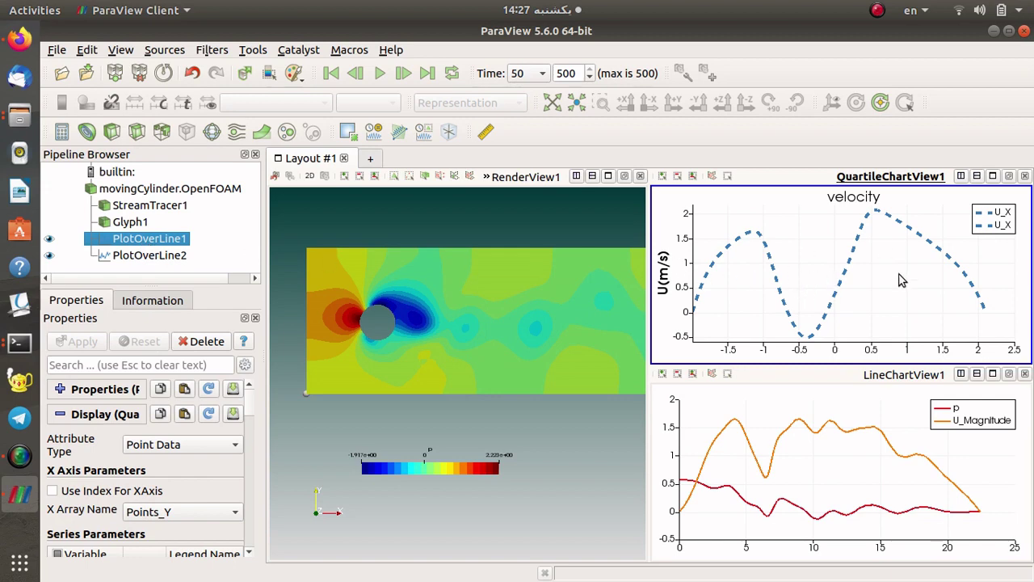
Move PlotOverLine2's line further downstream by setting the X coordinate of both Point1 and Point2 to 3, and apply the change
left_click(141, 256)
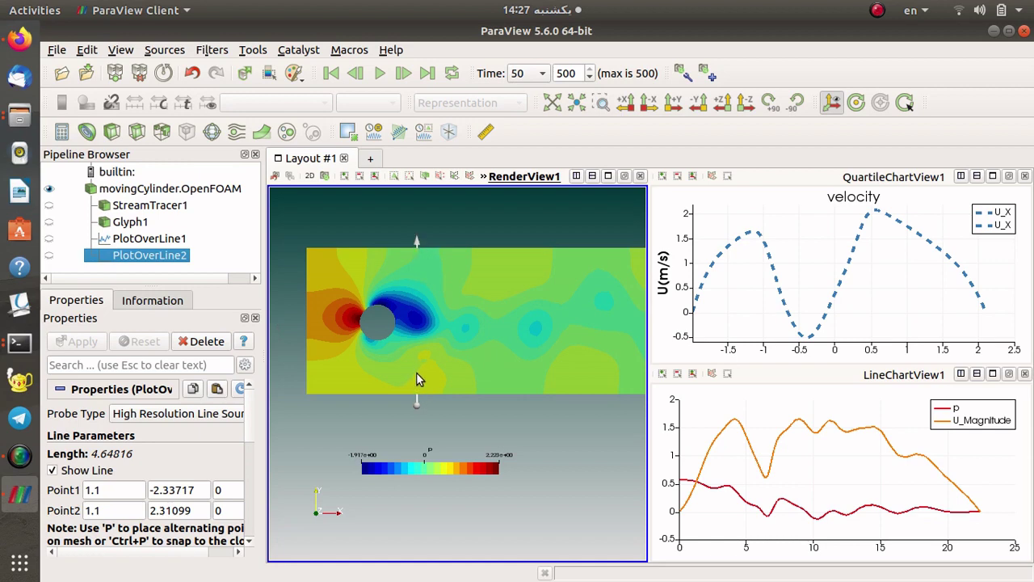
left_click_drag(416, 373, 502, 374)
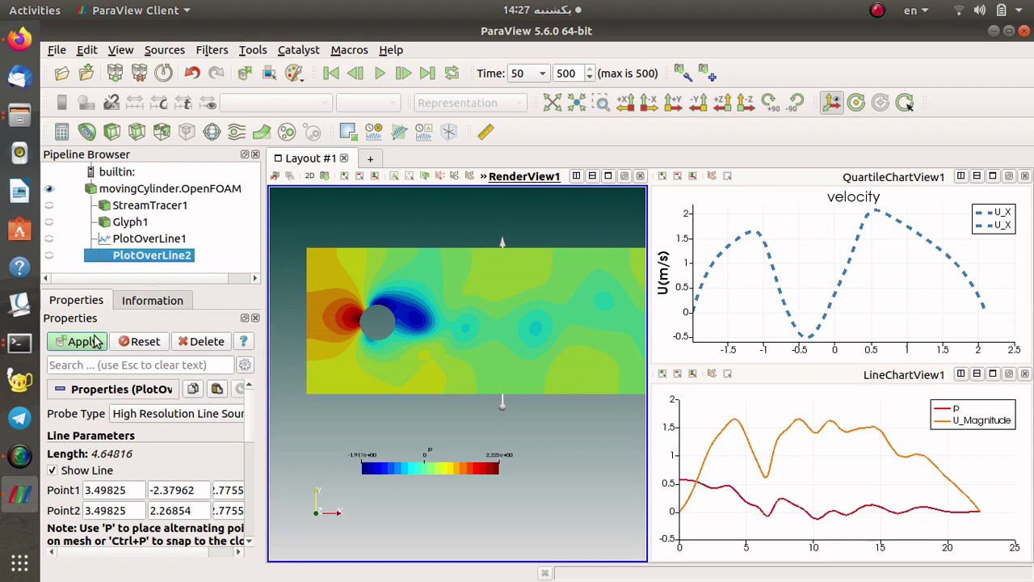
double_click(128, 489)
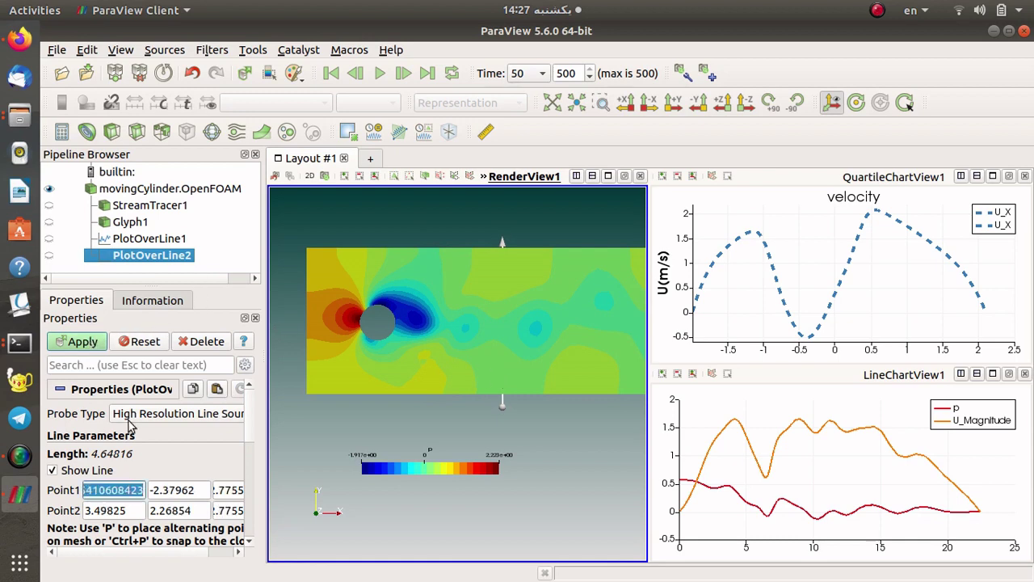
type("3.3")
key("Tab")
key("Tab")
key("Tab")
type("3")
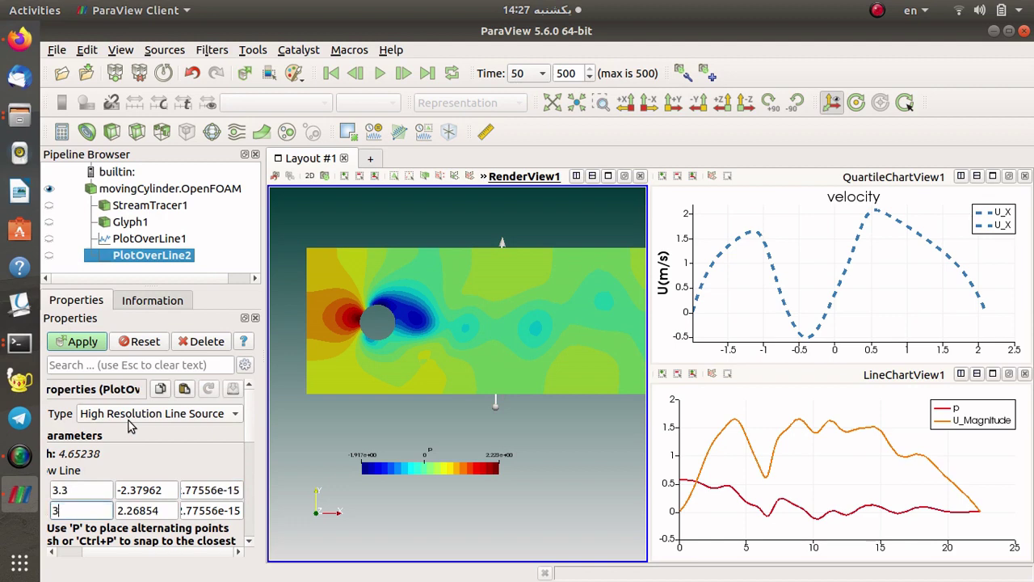
key("Tab")
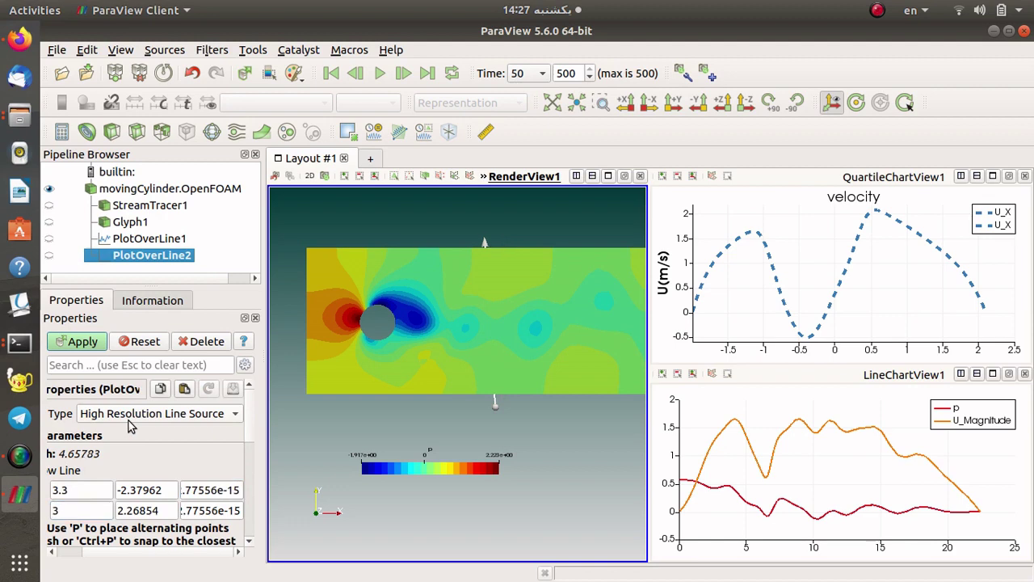
left_click(84, 489)
key("Return")
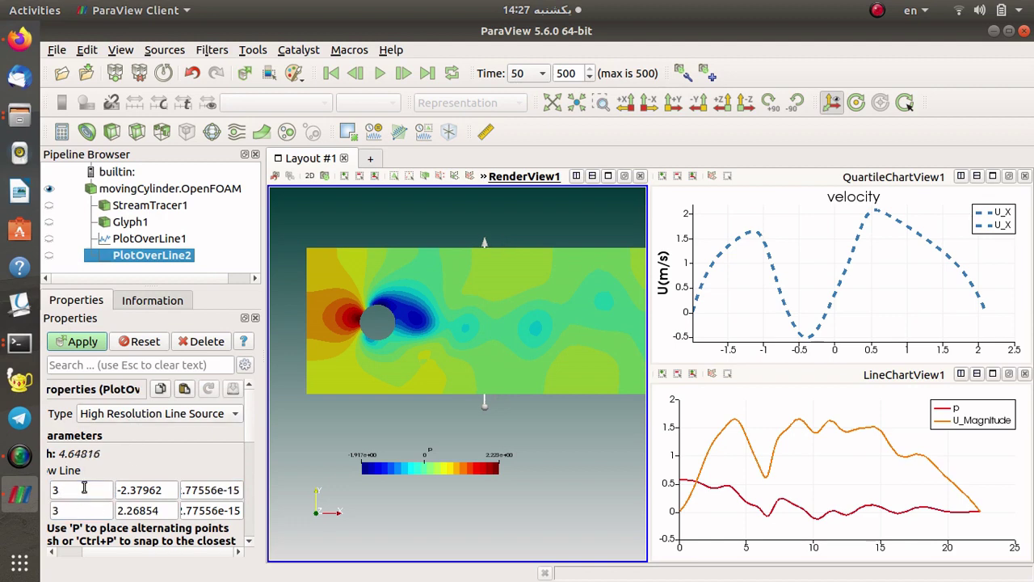
left_click(84, 341)
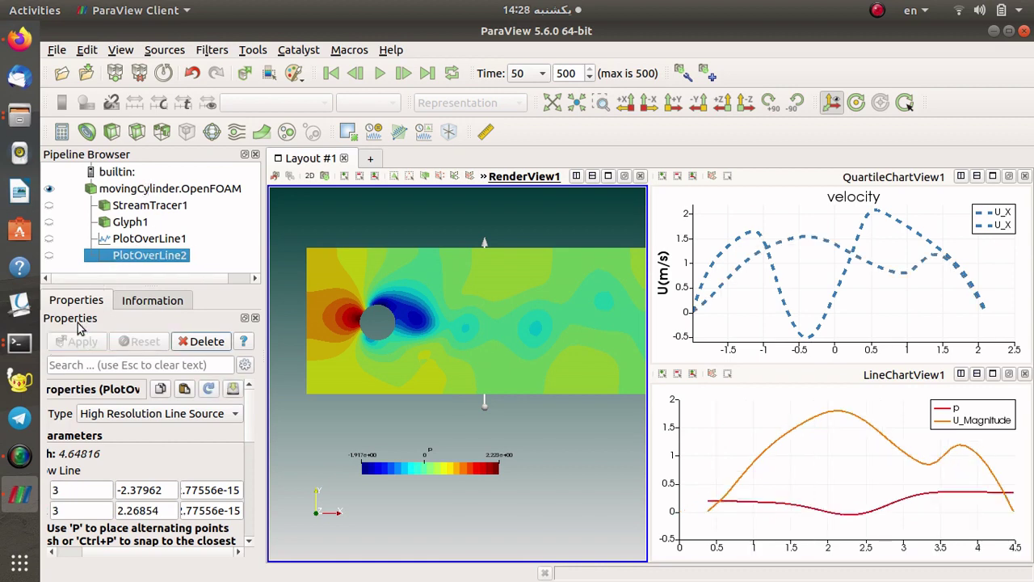
Close the extra line chart view below the velocity chart
left_click(719, 450)
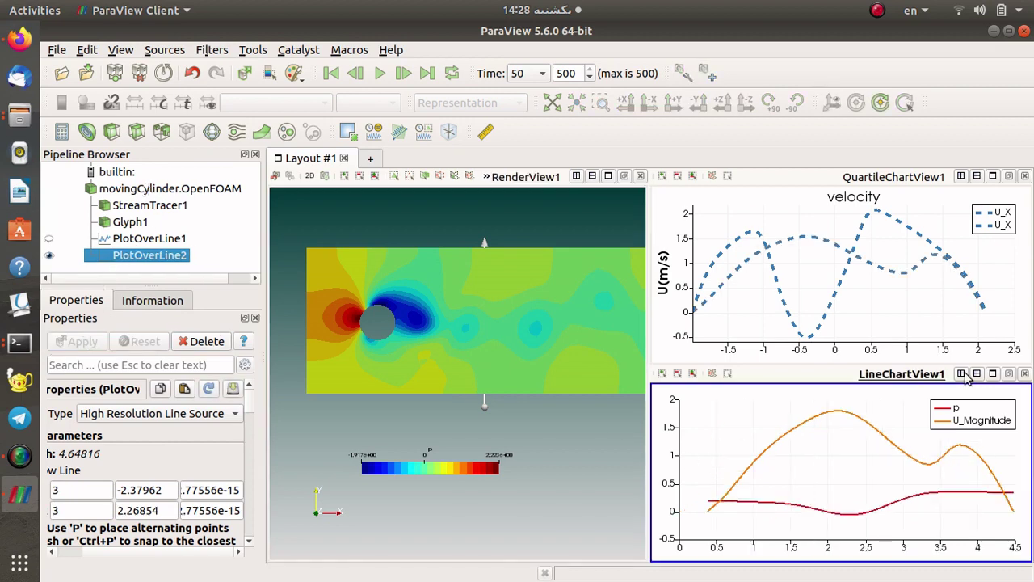
left_click(1025, 375)
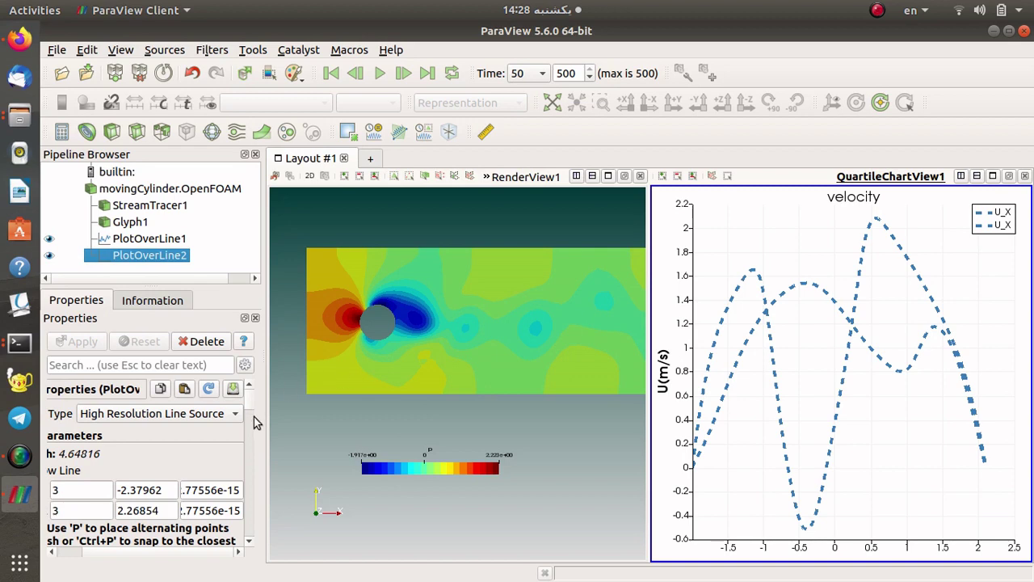
Change the colour of PlotOverLine2's U_X series in the velocity chart to dark red
scroll(253, 417, "down", 6)
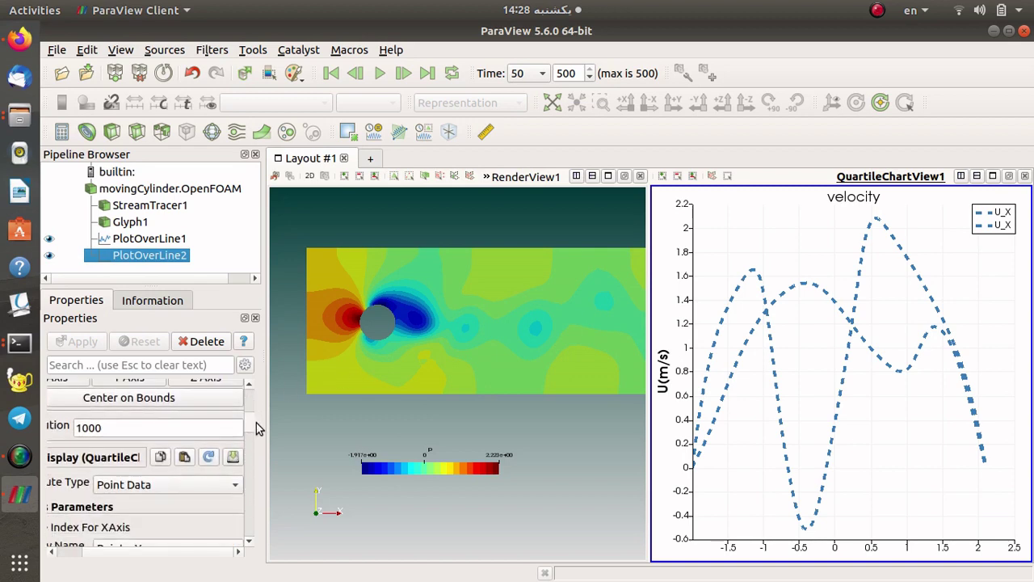
scroll(256, 428, "down", 10)
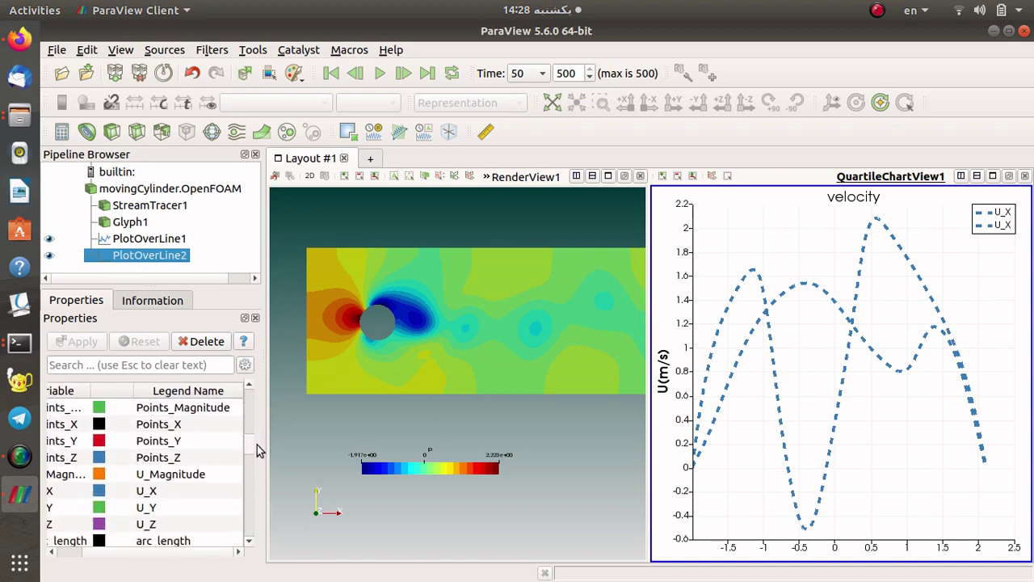
scroll(255, 456, "down", 10)
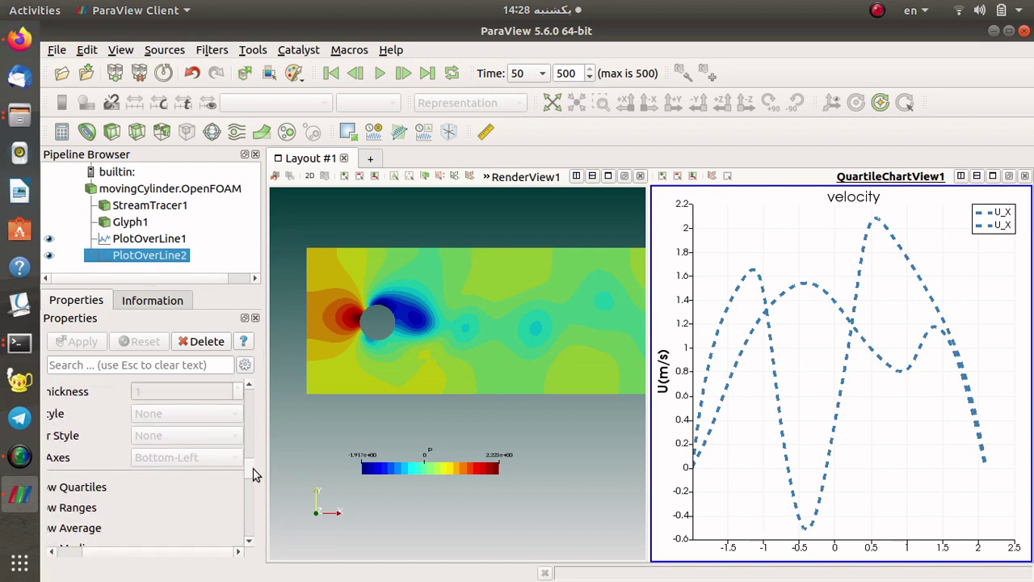
scroll(250, 490, "down", 6)
scroll(250, 476, "up", 9)
left_click(97, 428)
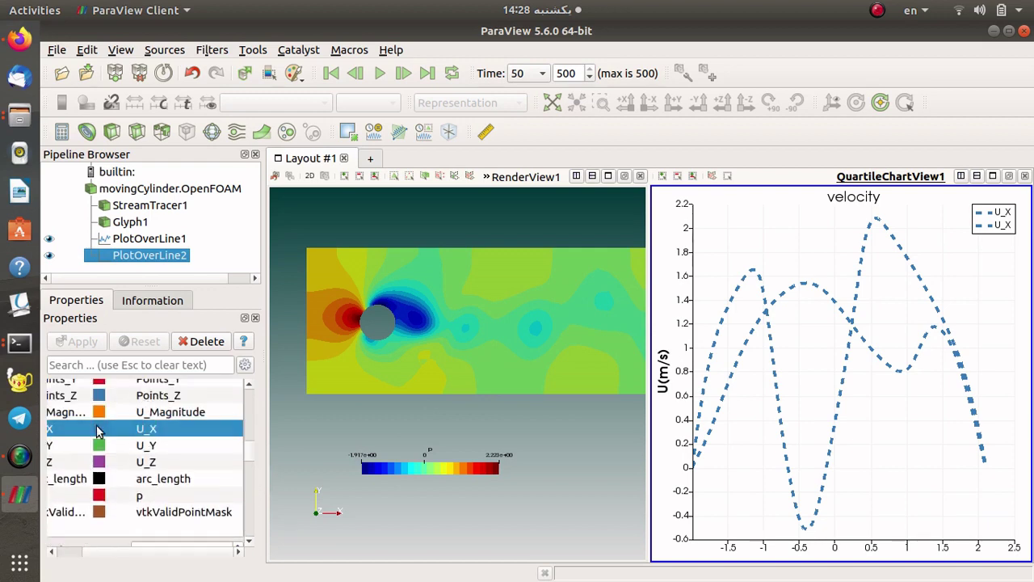
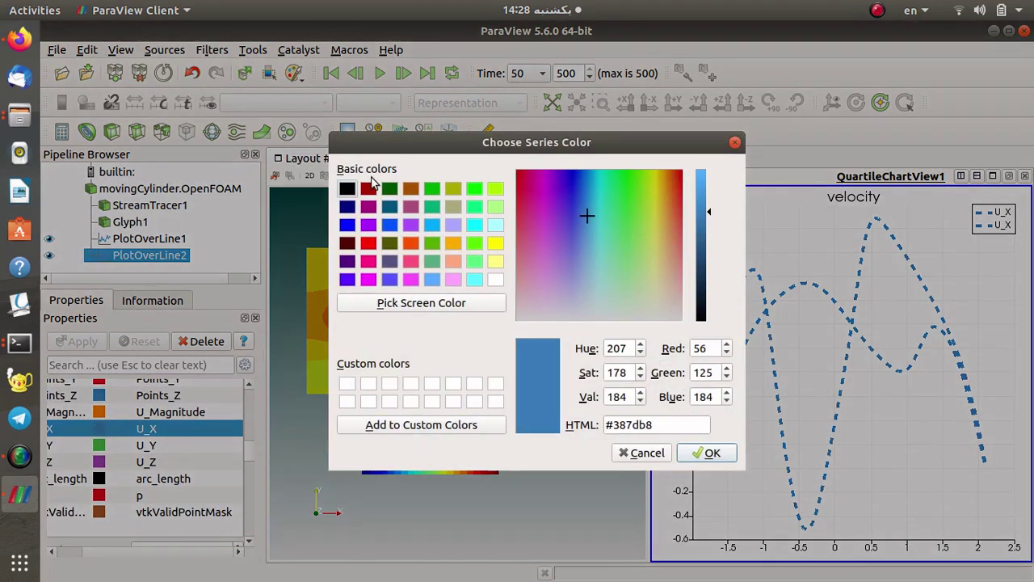
left_click(368, 189)
left_click(709, 454)
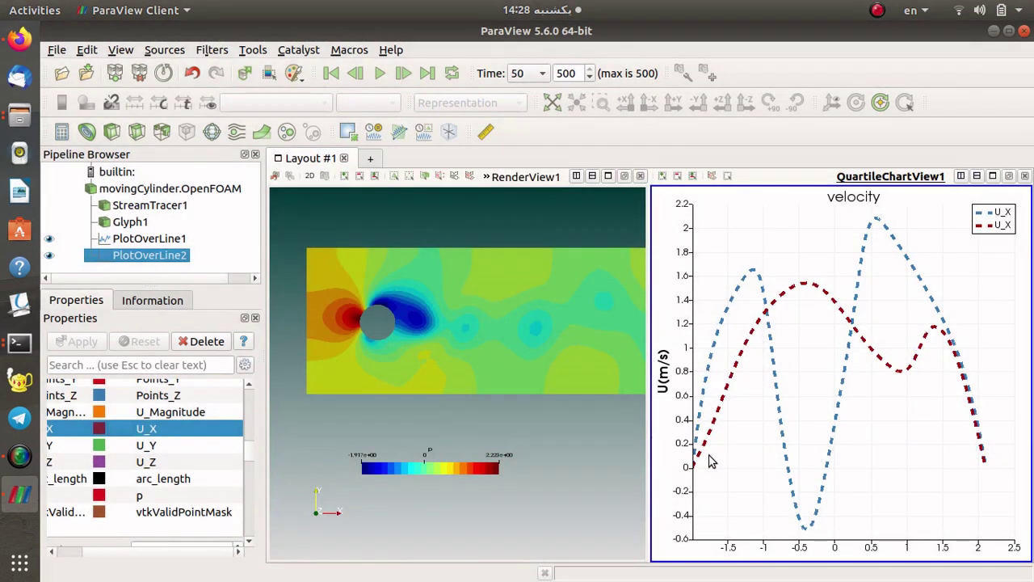
left_click(451, 490)
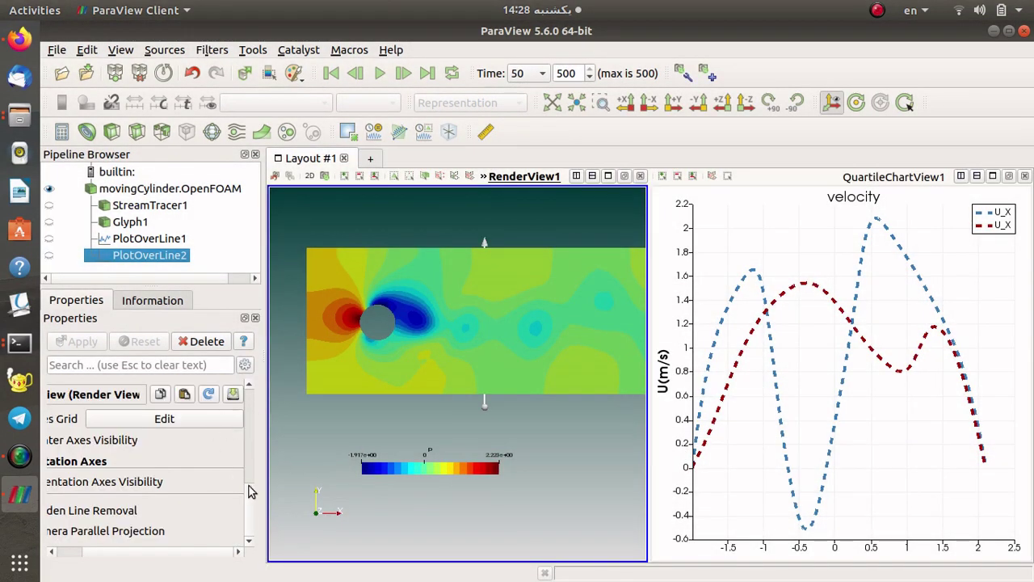
scroll(249, 493, "up", 3)
scroll(252, 452, "up", 5)
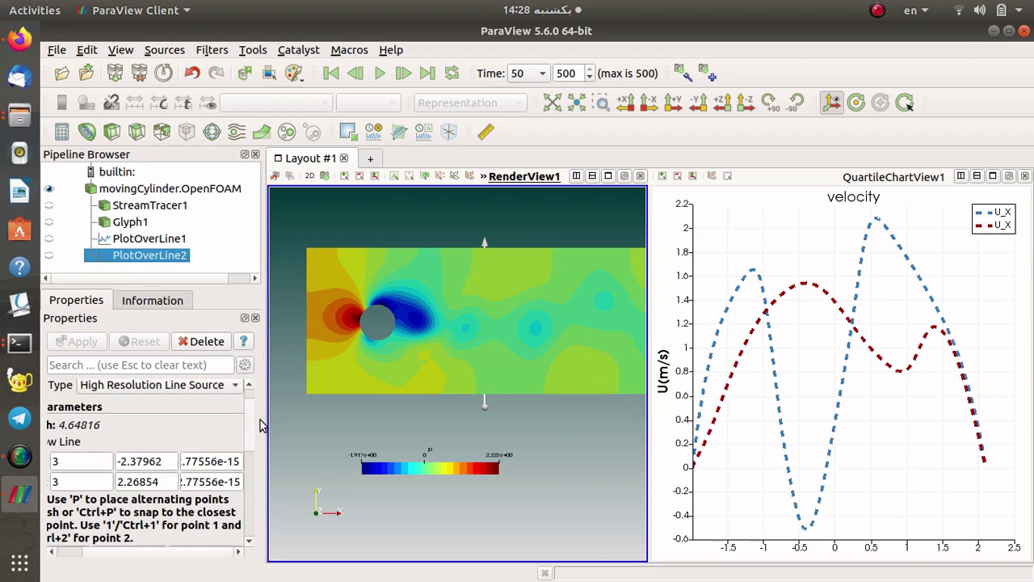
scroll(254, 504, "down", 8)
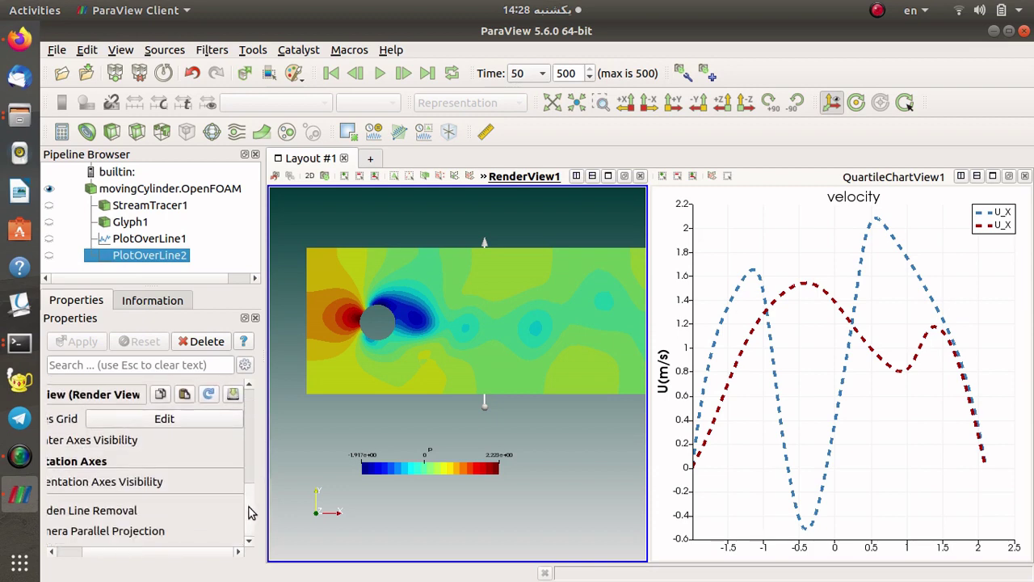
scroll(250, 493, "up", 5)
scroll(256, 436, "up", 3)
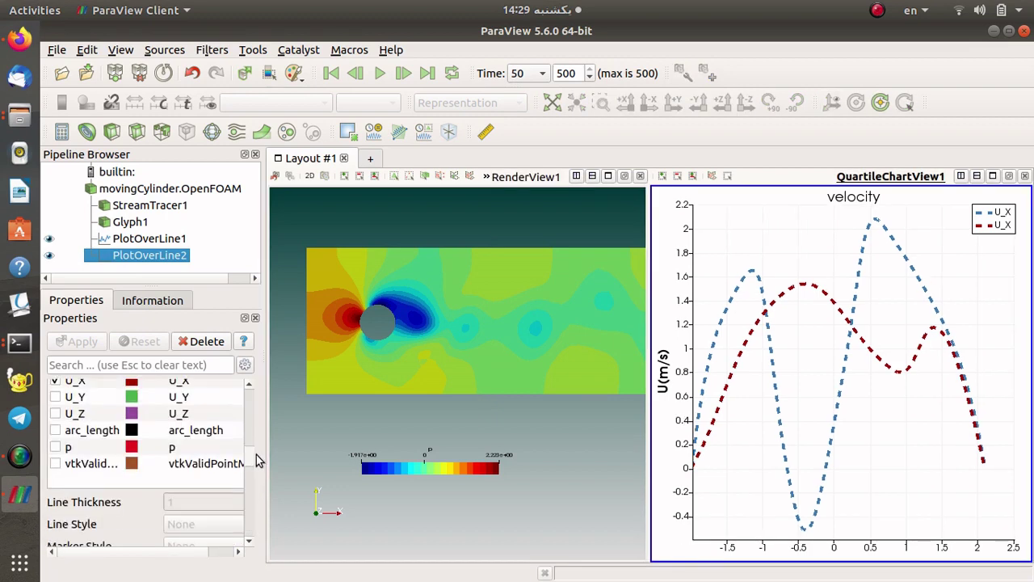
Select PlotOverLine2's U_X series in the velocity chart's series parameters and keep its marker style at None
scroll(253, 467, "down", 2)
scroll(254, 469, "down", 1)
scroll(251, 449, "up", 4)
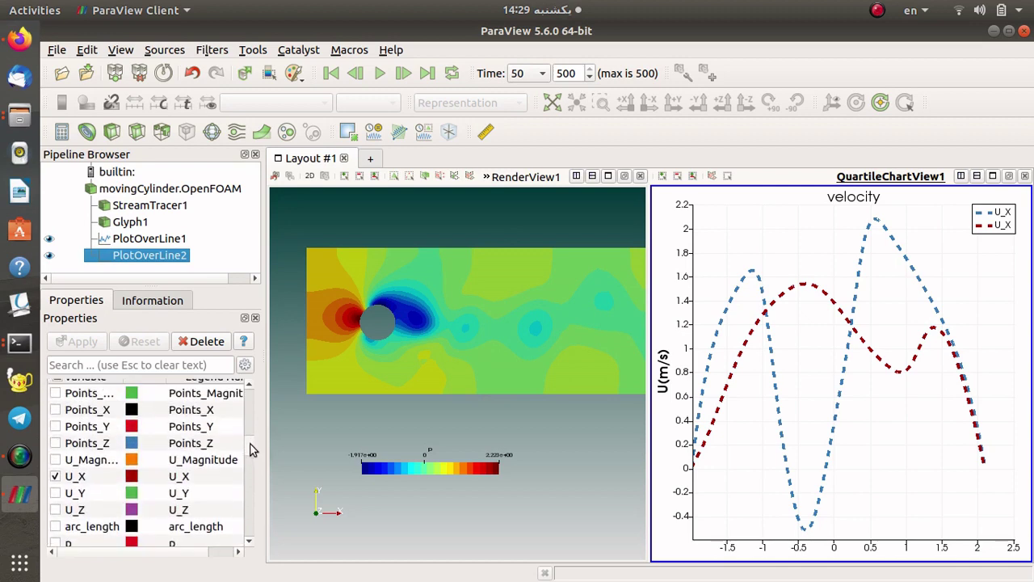
left_click(206, 477)
scroll(206, 471, "down", 5)
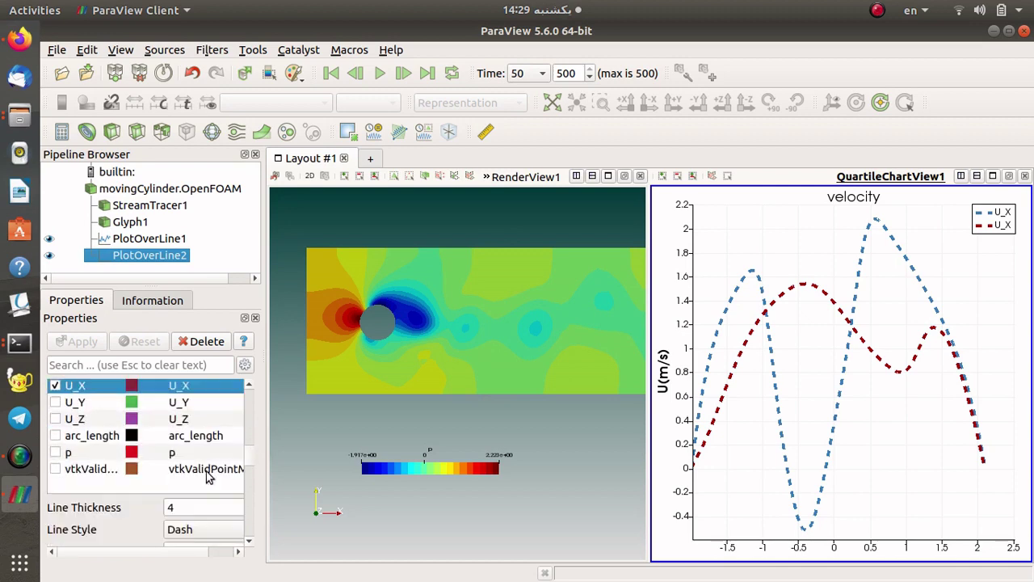
left_click(199, 462)
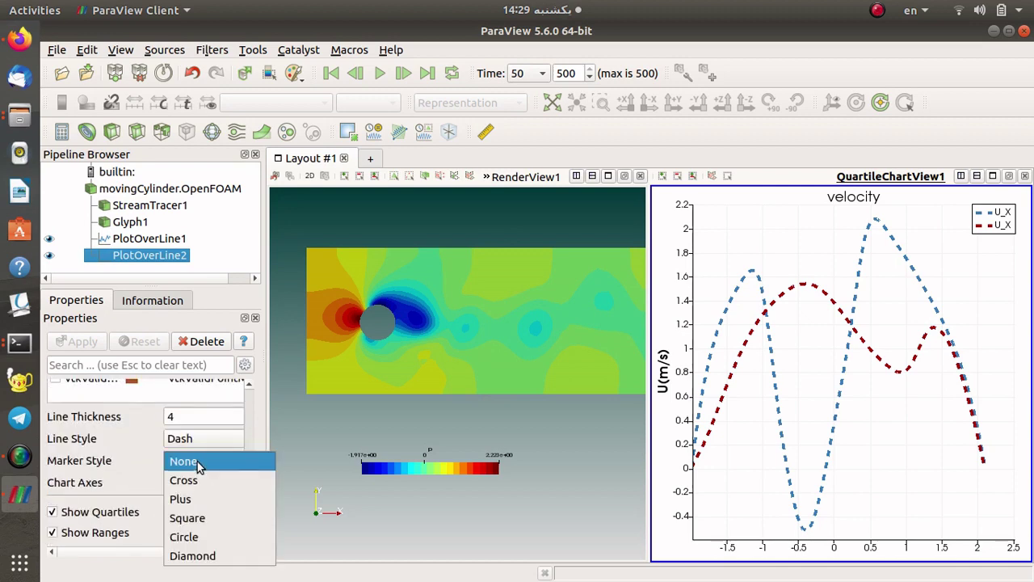
left_click(198, 462)
Try the Dash Dot and Dash Dot Dot line styles on PlotOverLine2's U_X series
left_click(198, 439)
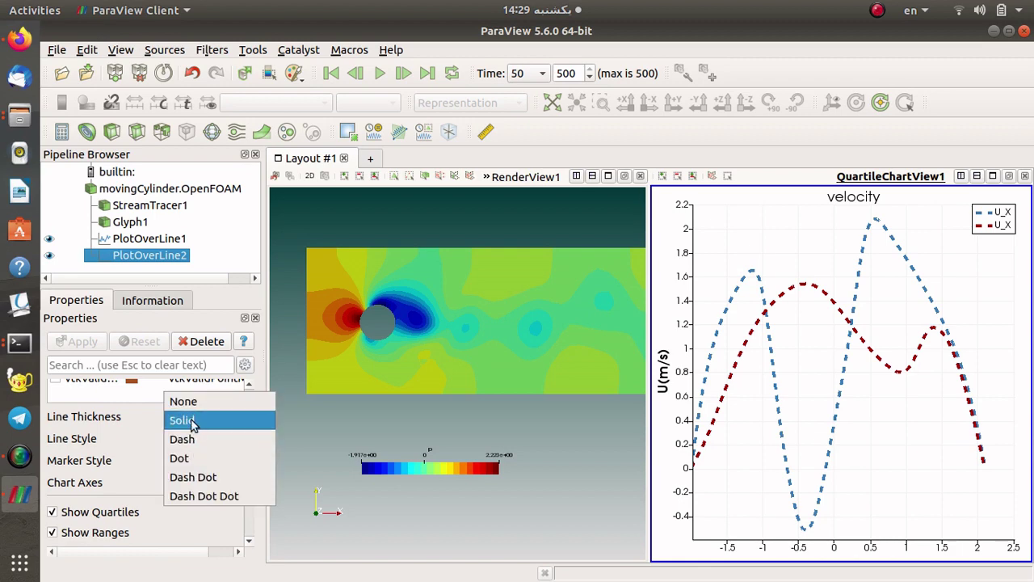
left_click(196, 477)
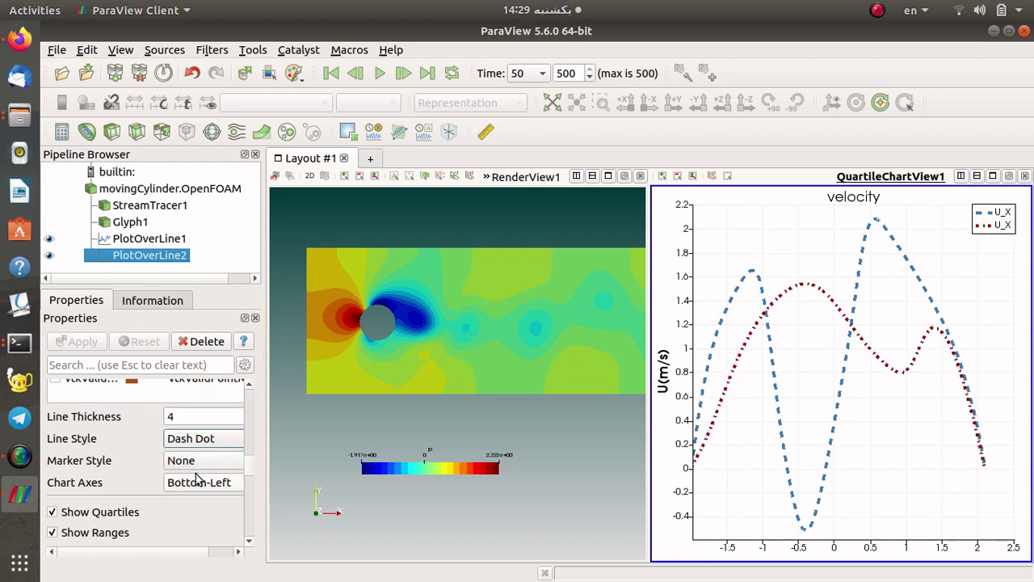
left_click(197, 443)
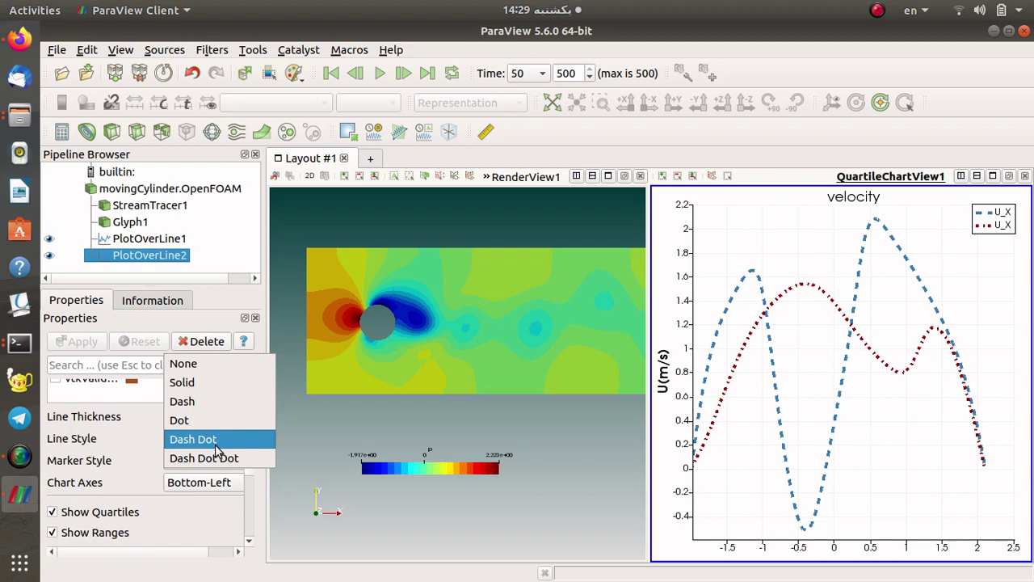
left_click(224, 458)
Set the line style of PlotOverLine2's U_X series to Solid
left_click(212, 439)
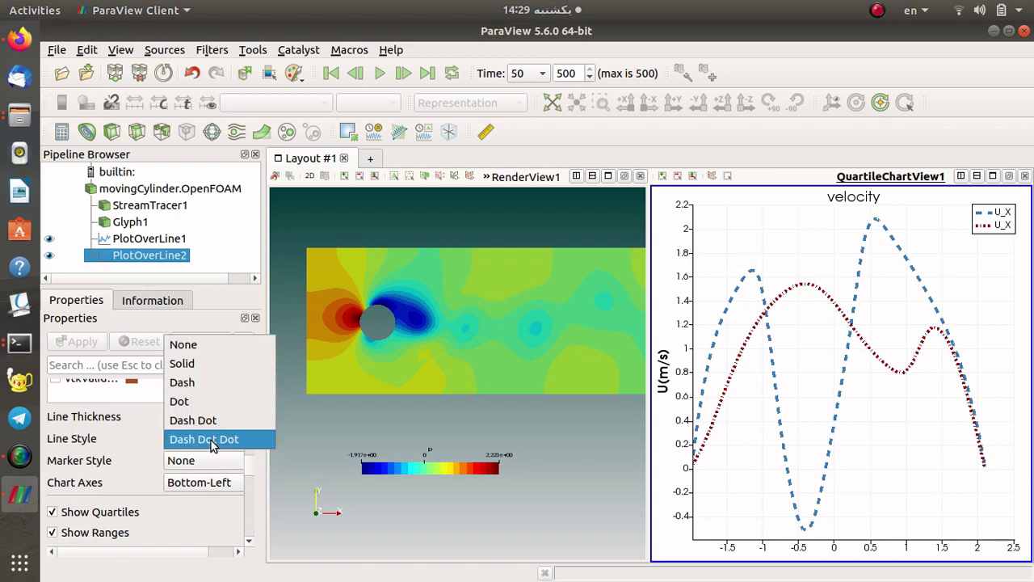
left_click(201, 363)
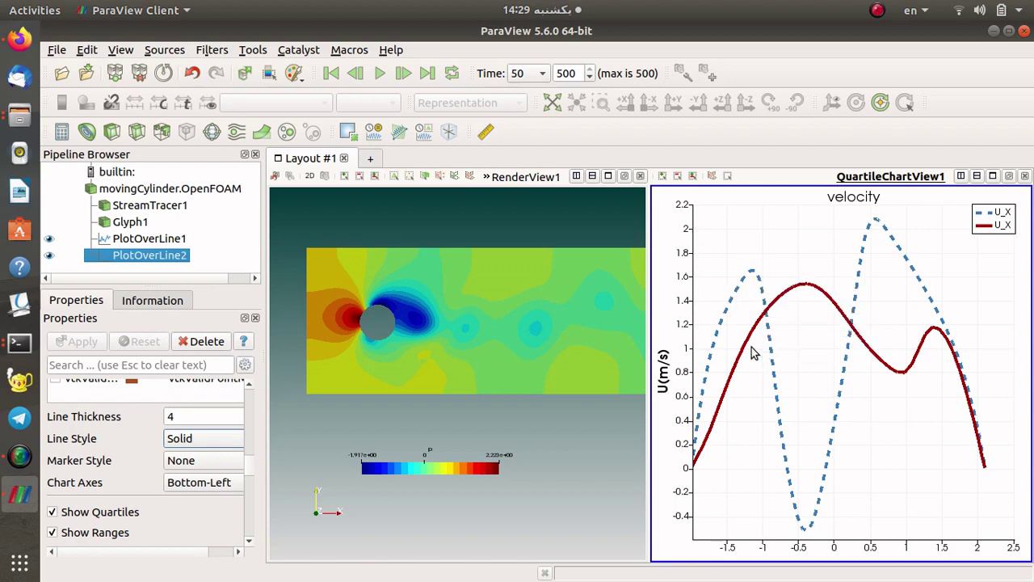
mouse_move(758, 298)
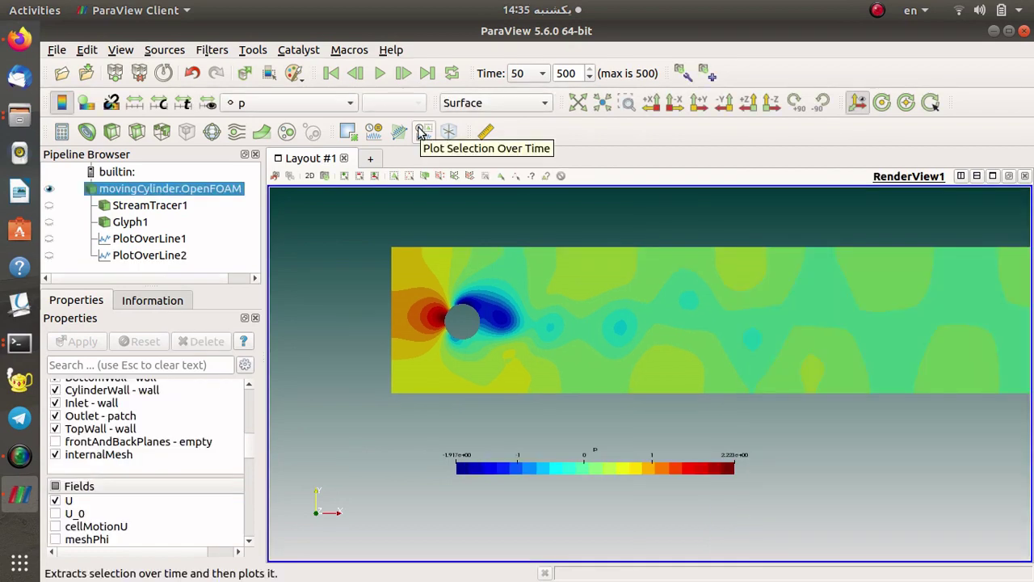
Select one mesh point in the dark blue wake just behind the cylinder and apply Plot Selection Over Time to it
left_click(422, 131)
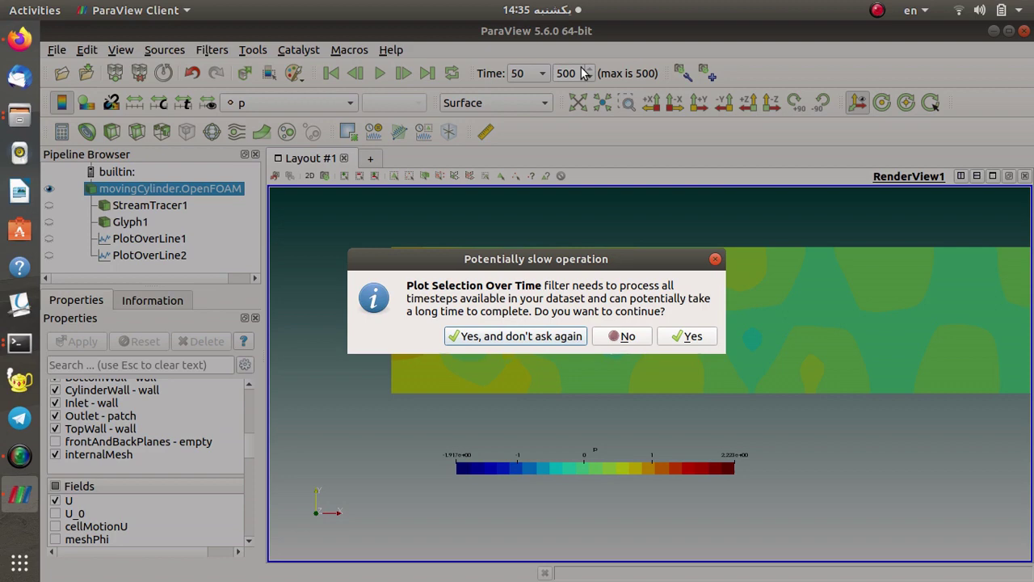
left_click(621, 336)
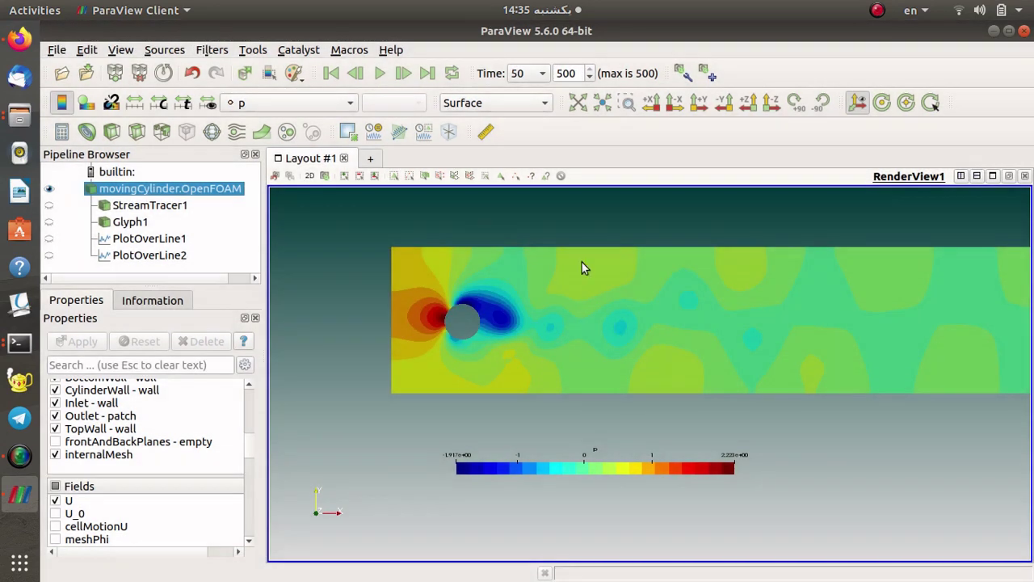
left_click(410, 177)
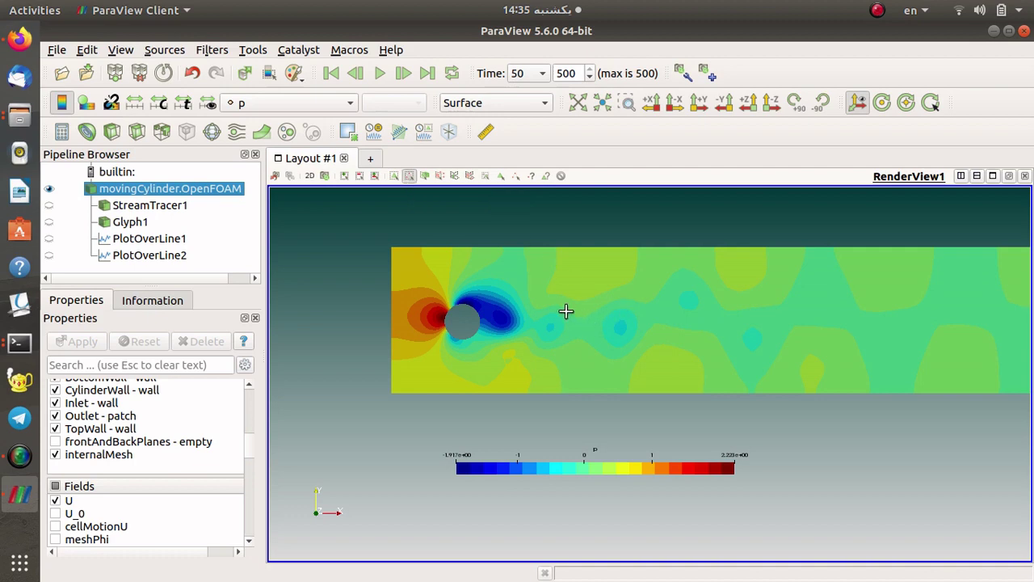
left_click(500, 317)
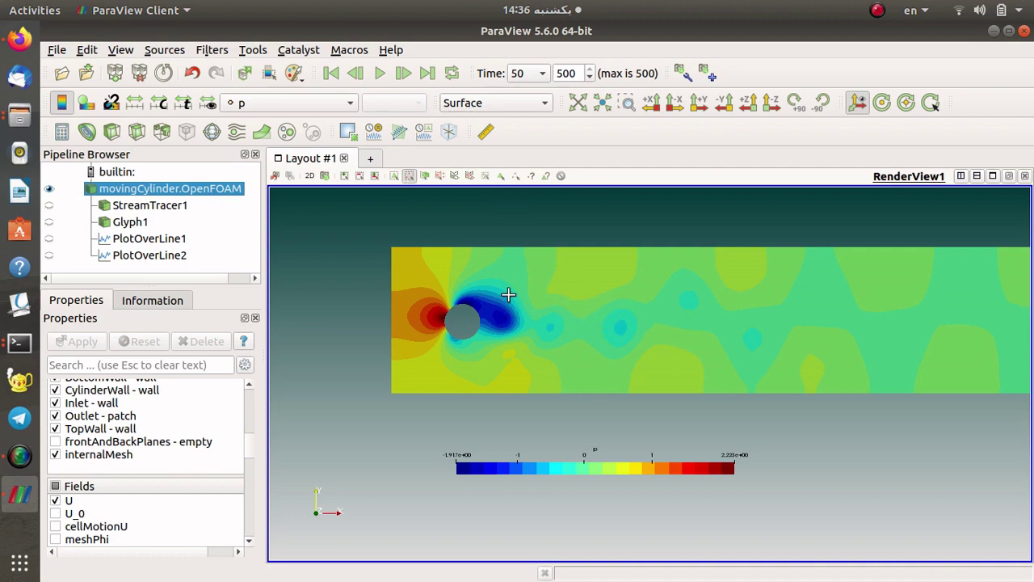
left_click(422, 132)
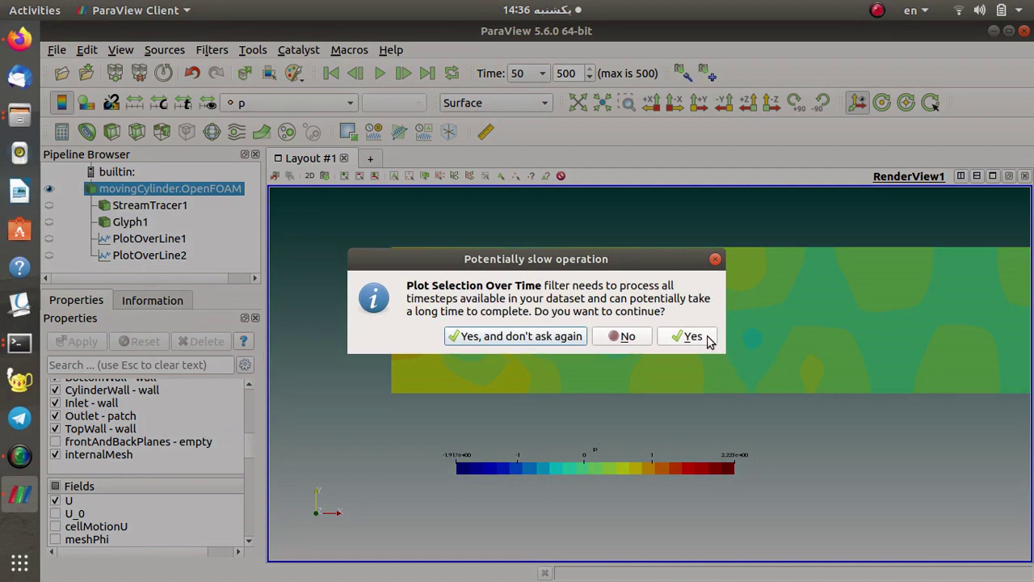
left_click(693, 337)
left_click(84, 341)
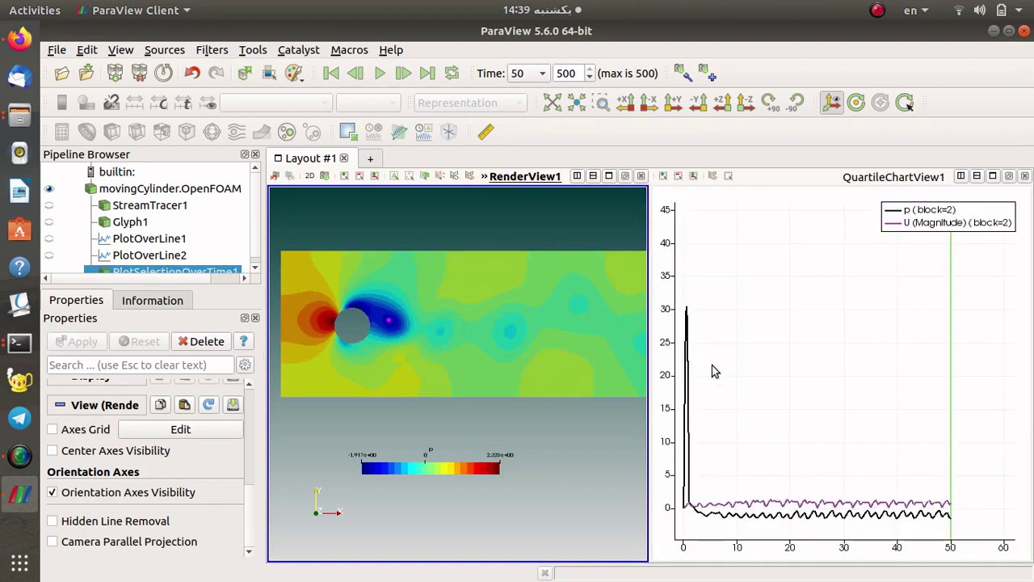
Activate the new time chart and examine its p and U (Magnitude) curves
left_click(735, 372)
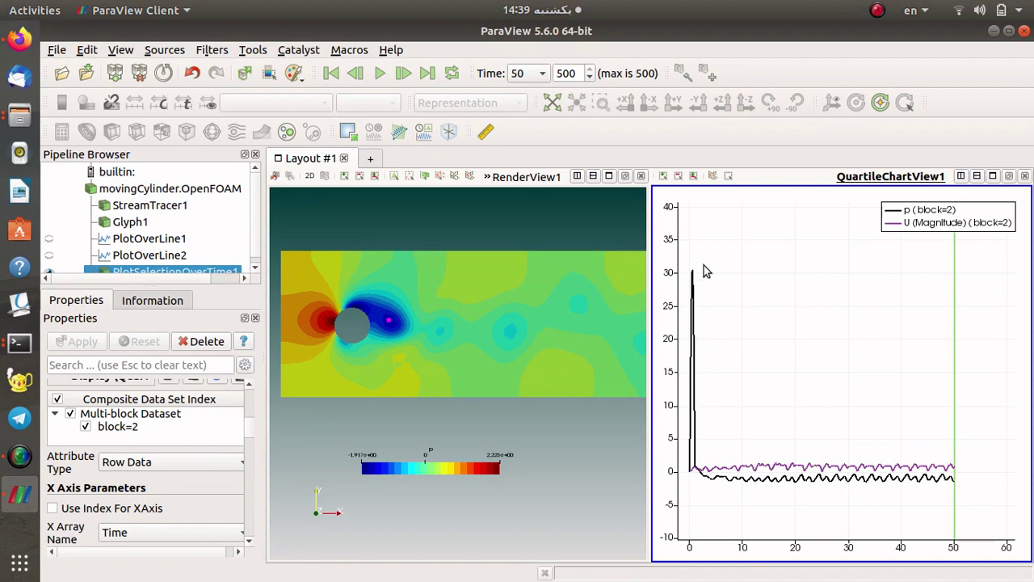
left_click_drag(794, 413, 773, 447)
left_click_drag(821, 396, 895, 224)
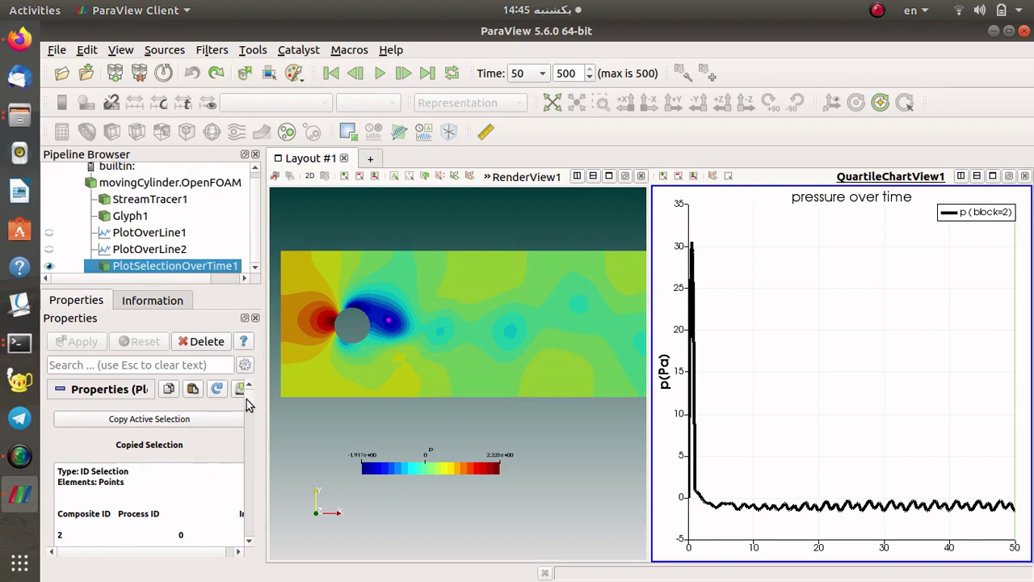
Review the available attribute types and X arrays for PlotSelectionOverTime1, keeping Row Data and Time
left_click_drag(246, 399, 253, 438)
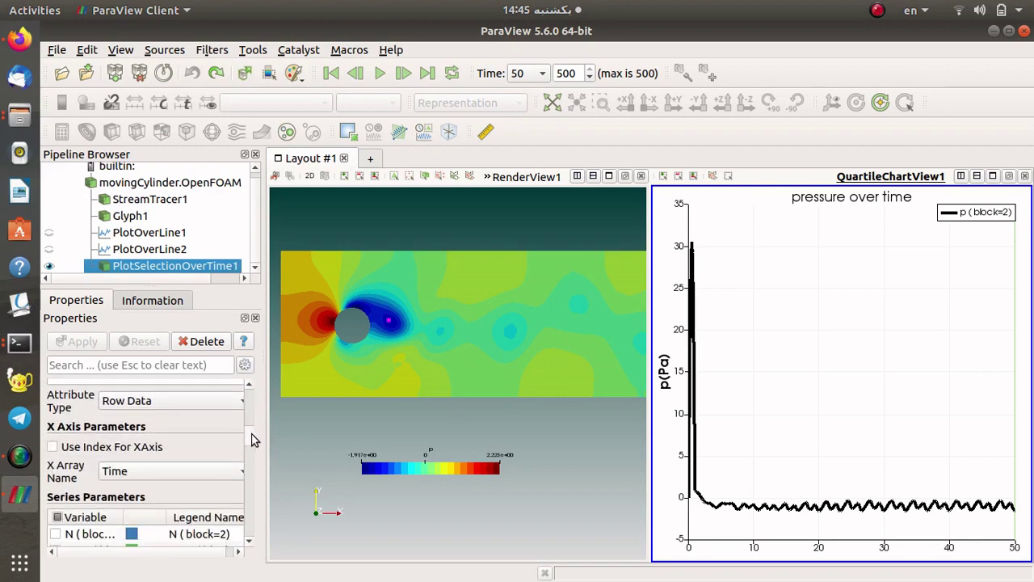
left_click(190, 406)
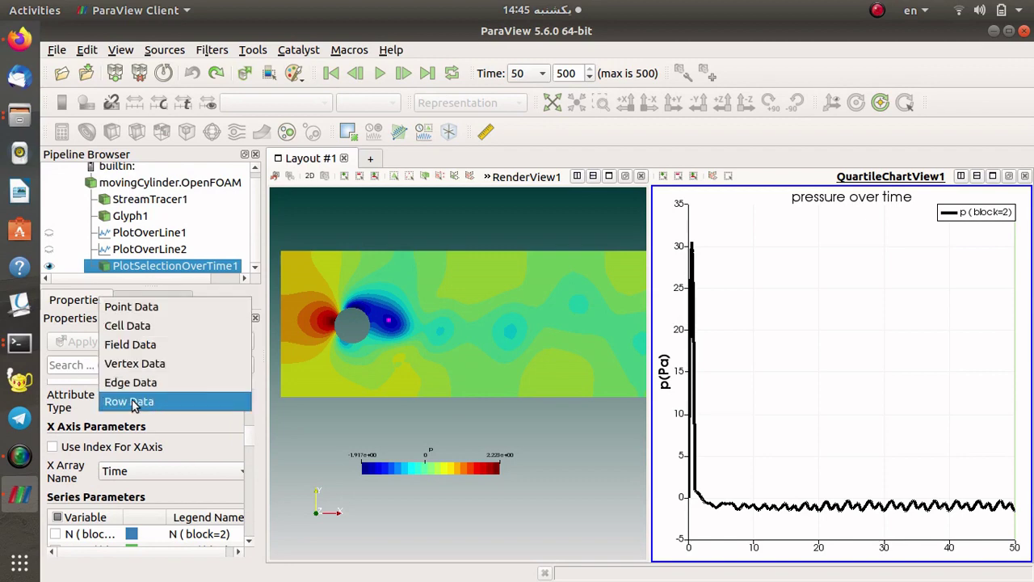
left_click(205, 433)
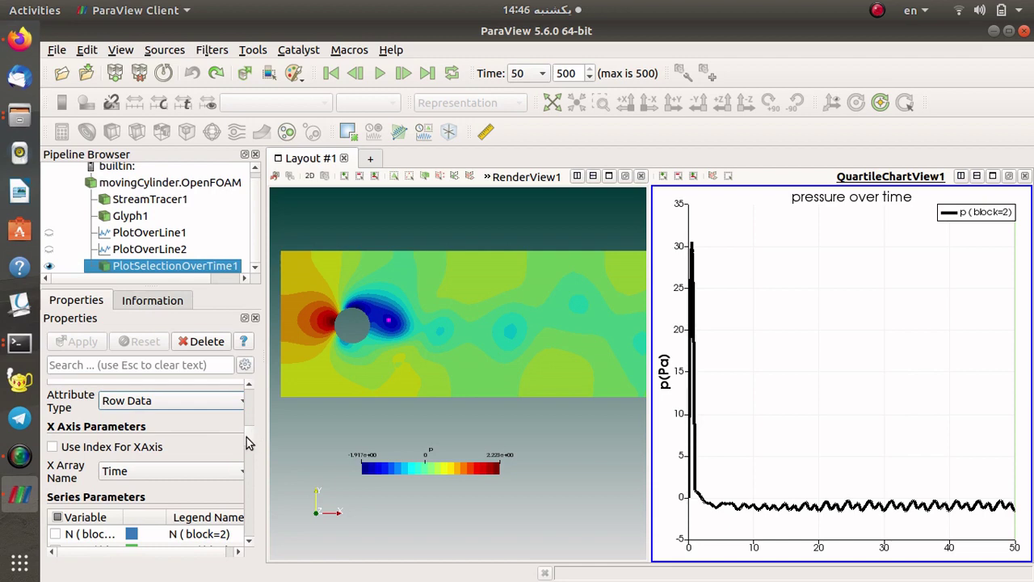
left_click(130, 474)
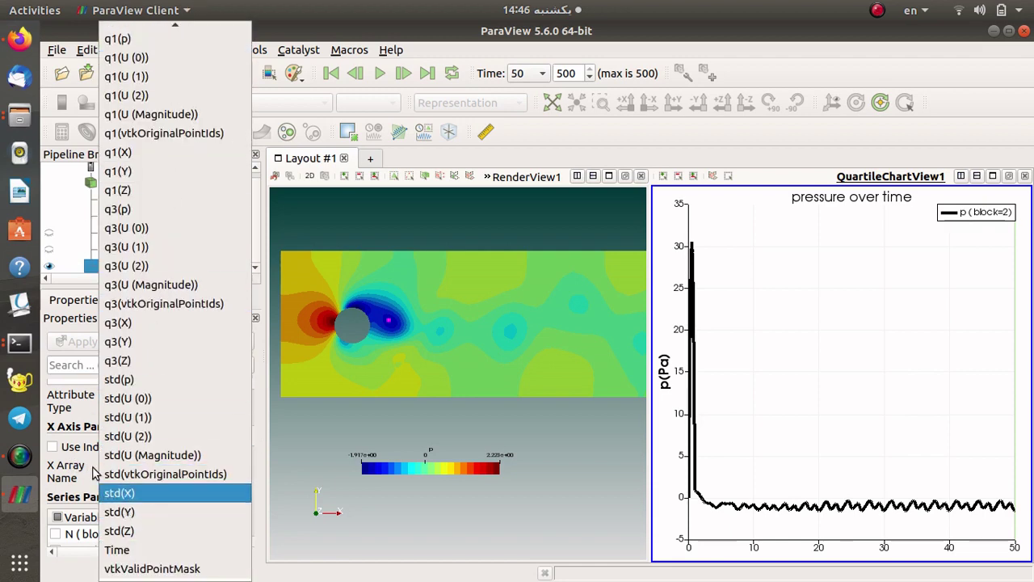
left_click(312, 479)
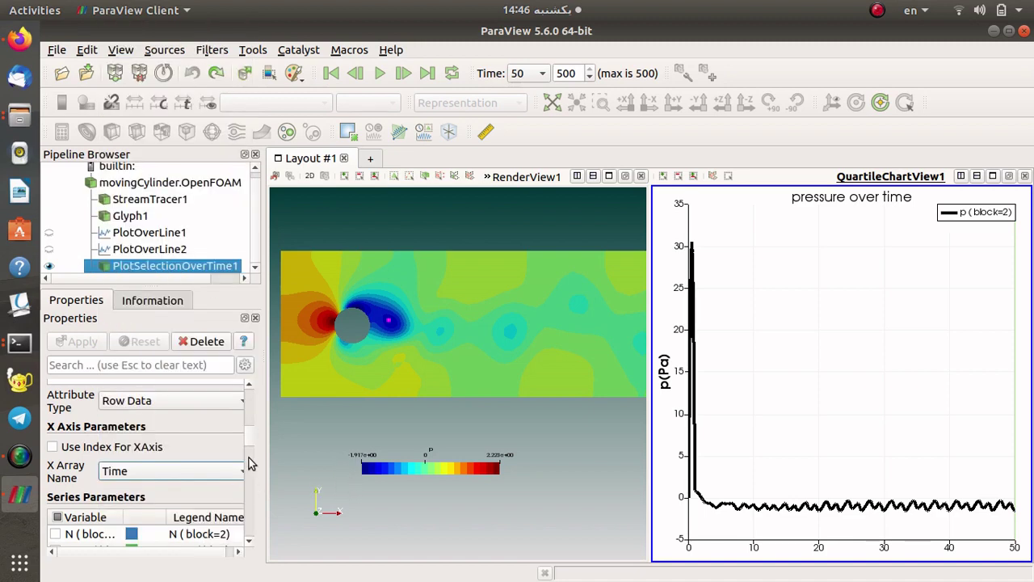
Change the colour of the p (block=2) series in the pressure over time chart to dark green
scroll(254, 455, "down", 5)
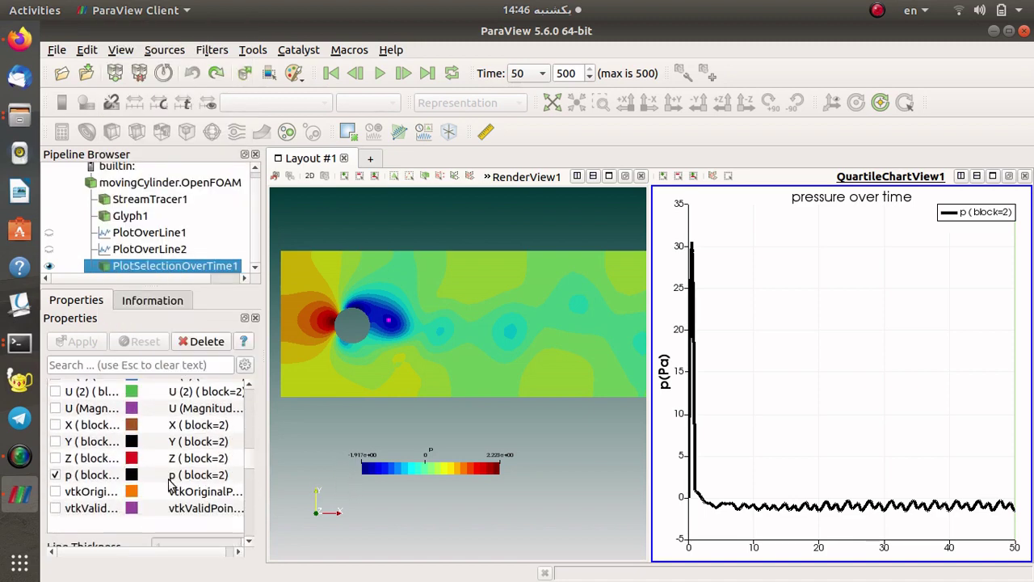
double_click(133, 475)
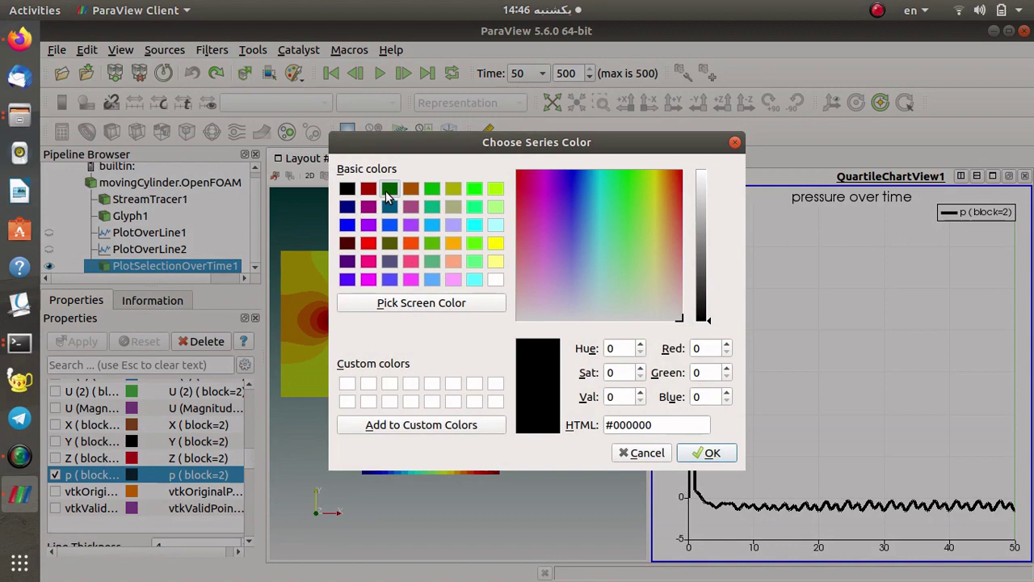
left_click(388, 189)
left_click(702, 452)
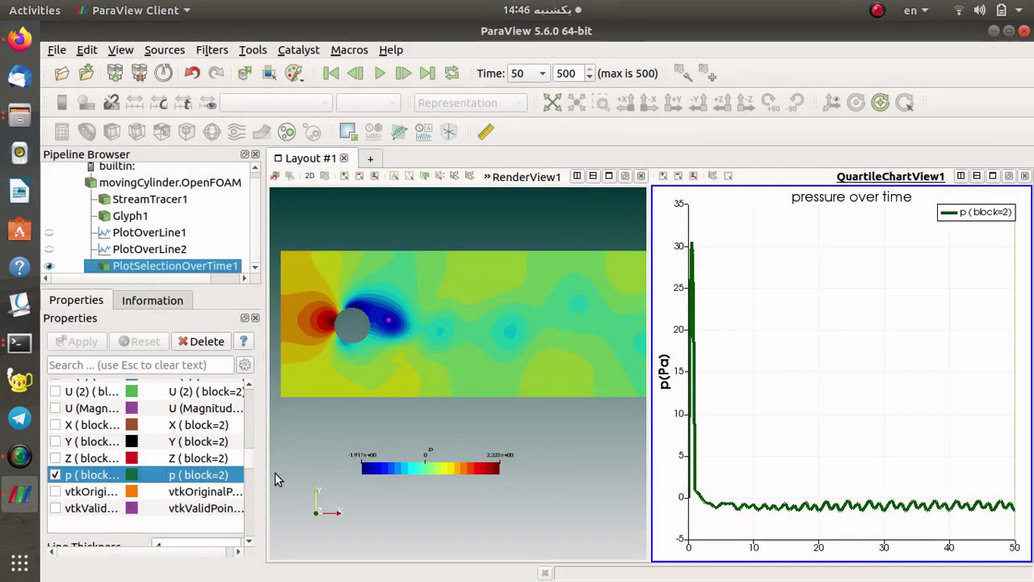
Set the p (block=2) series to line thickness 3 with the Dash Dot Dot line style, and look over its marker styles
scroll(251, 467, "down", 4)
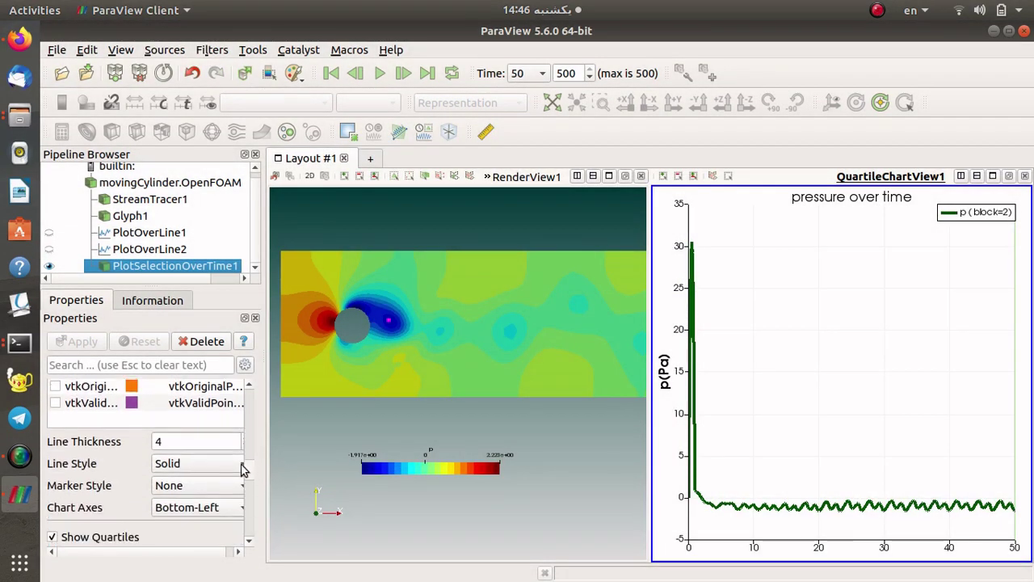
left_click(182, 436)
key("BackSpace")
type("3")
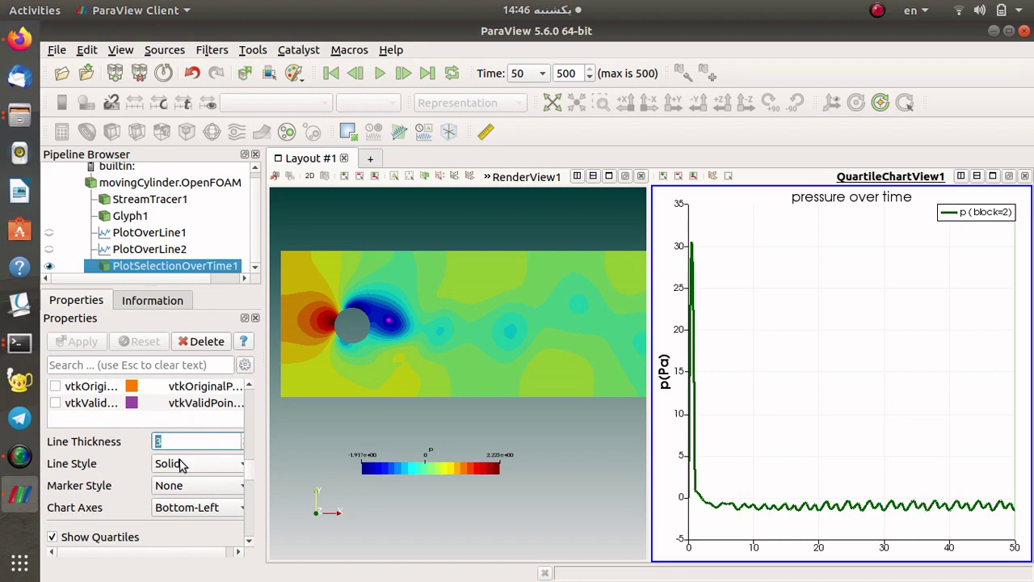
left_click(183, 463)
left_click(185, 502)
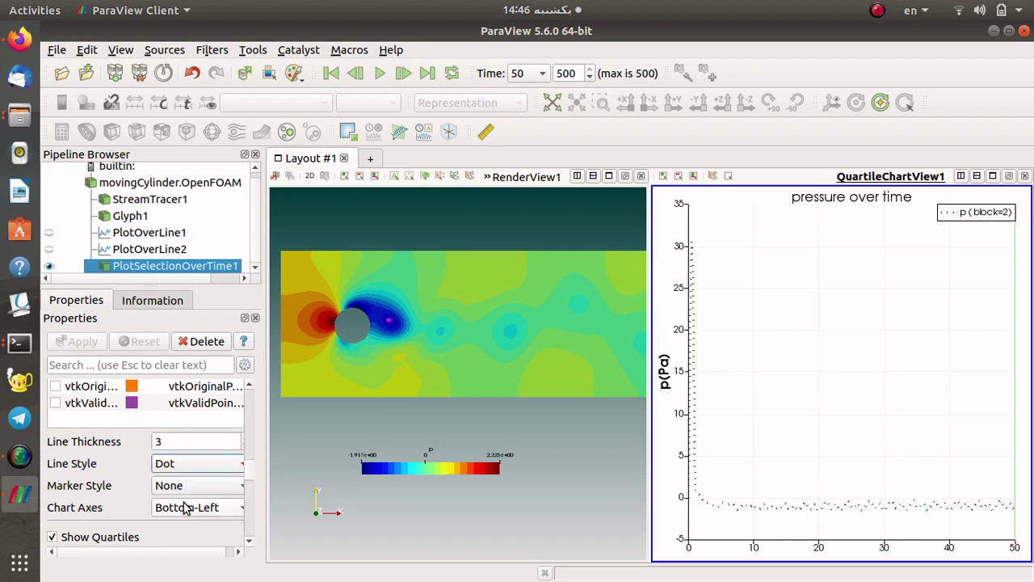
left_click(199, 469)
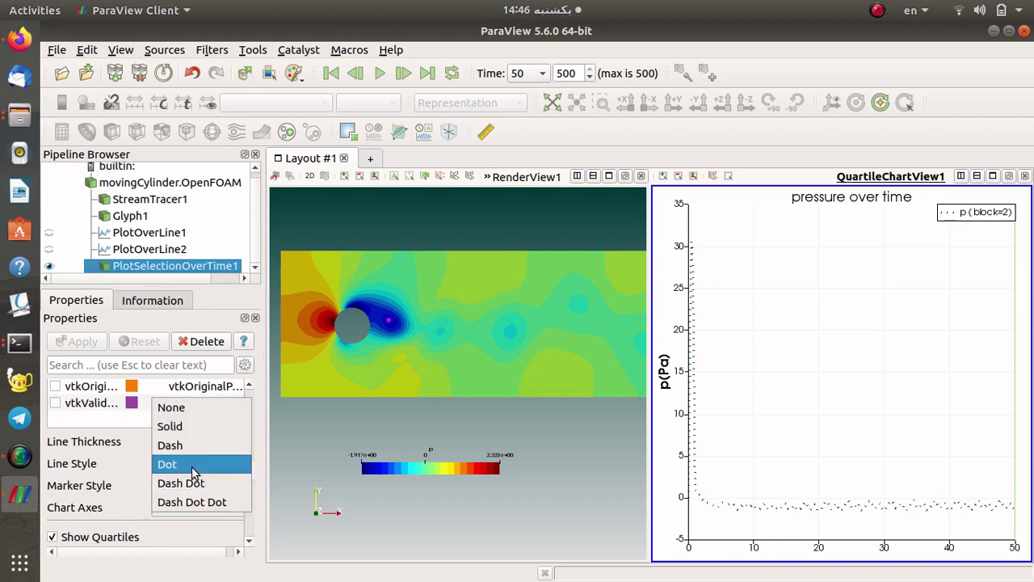
left_click(215, 503)
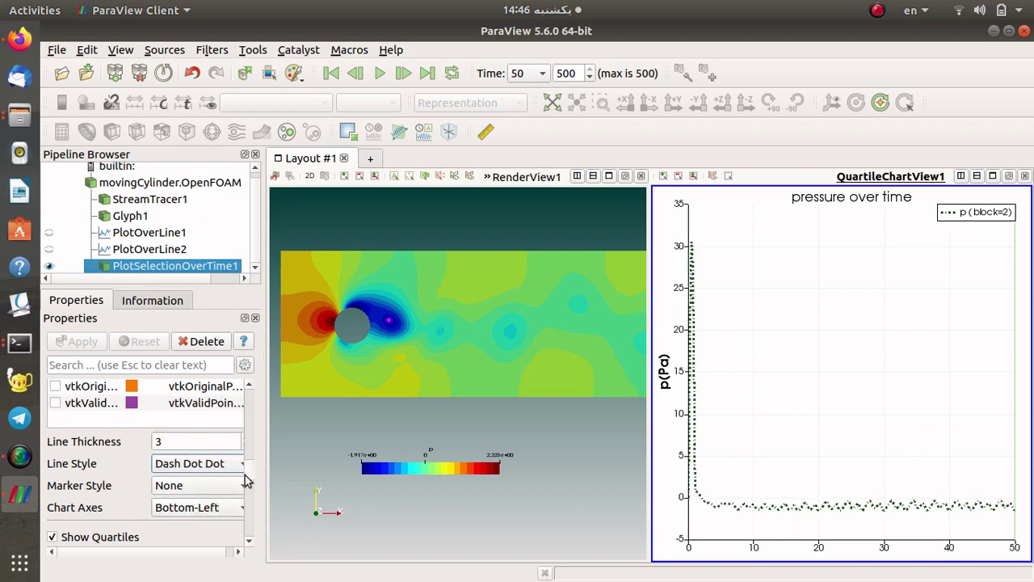
left_click(216, 485)
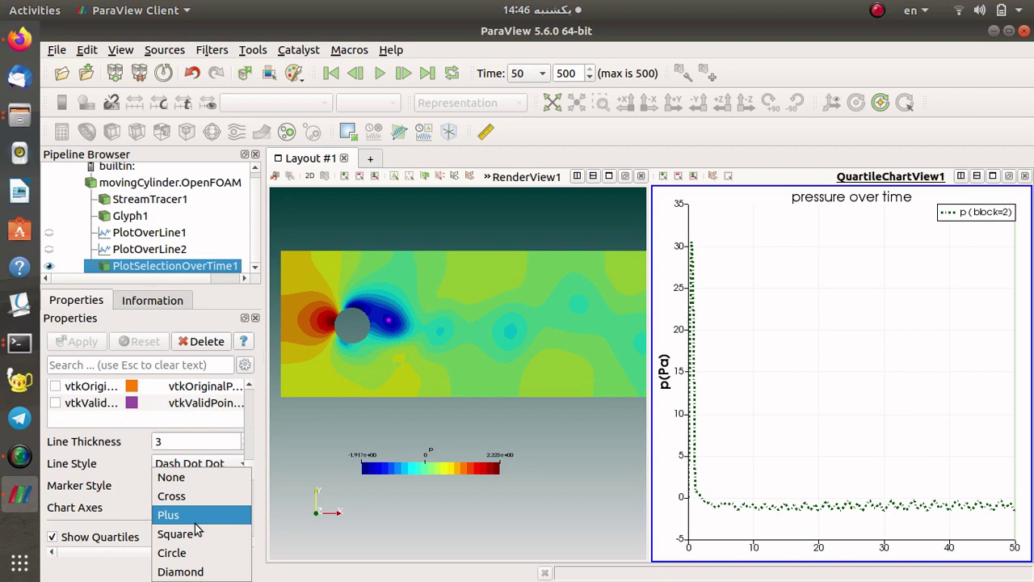
left_click(193, 531)
Review the pressure chart's title, legend, left axis title and left axis range settings
scroll(249, 495, "down", 3)
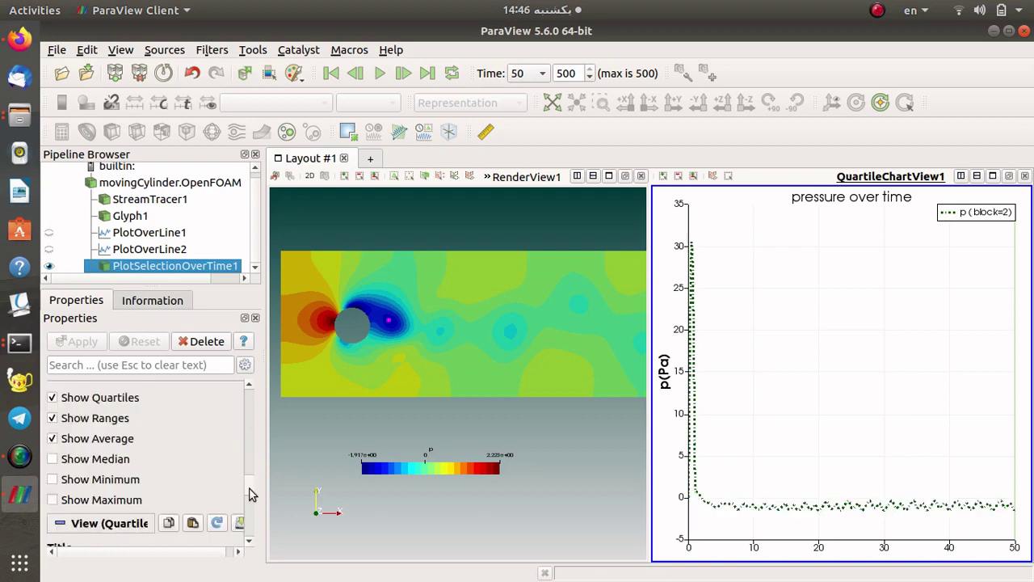
scroll(249, 495, "down", 5)
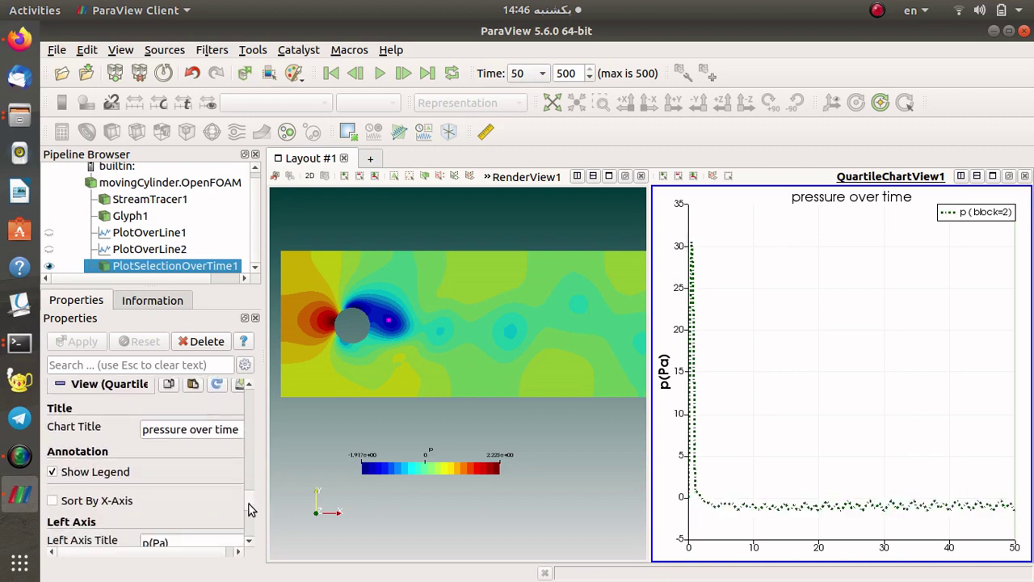
triple_click(188, 429)
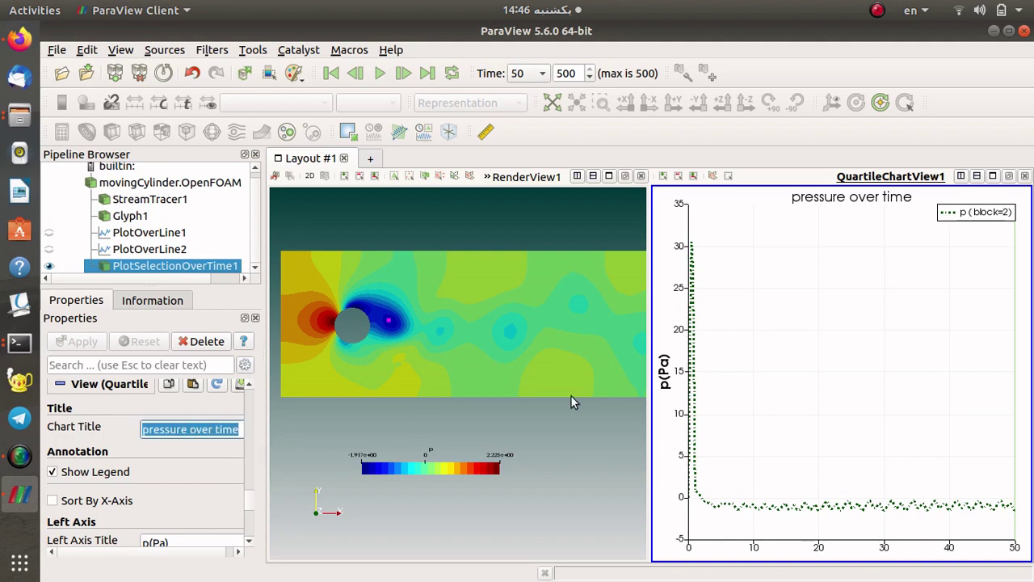
left_click(815, 257)
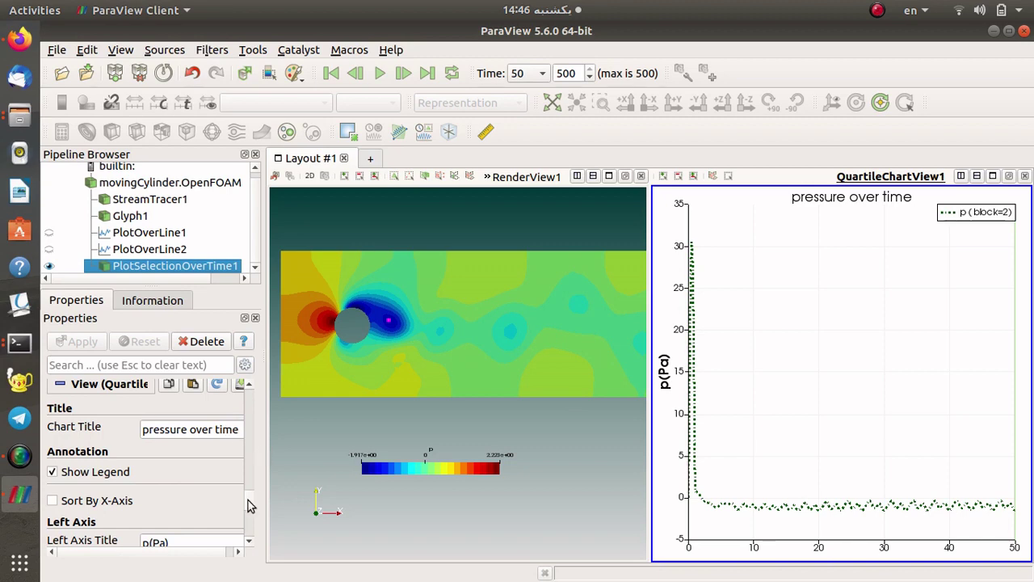
scroll(248, 505, "down", 2)
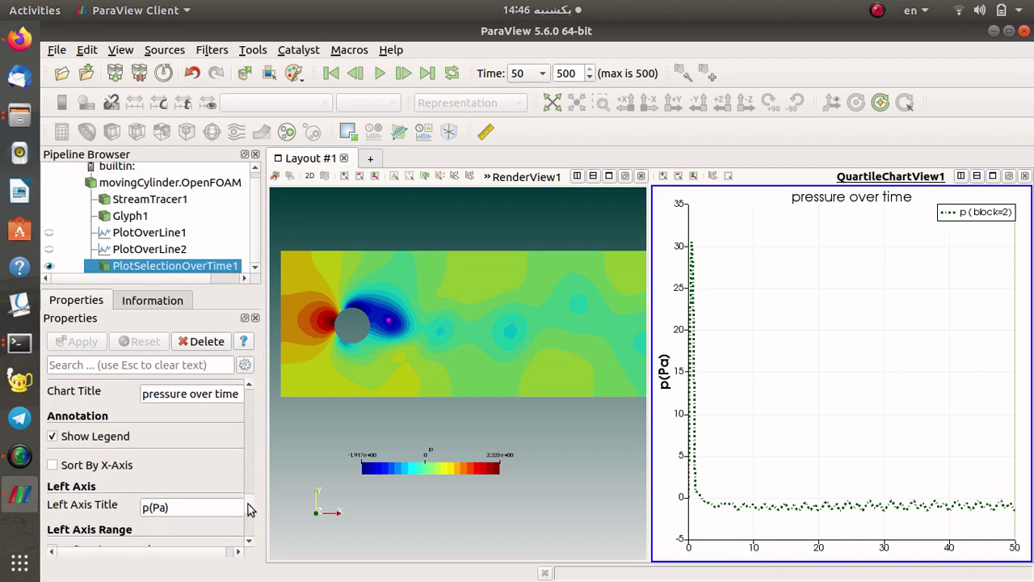
scroll(248, 511, "down", 4)
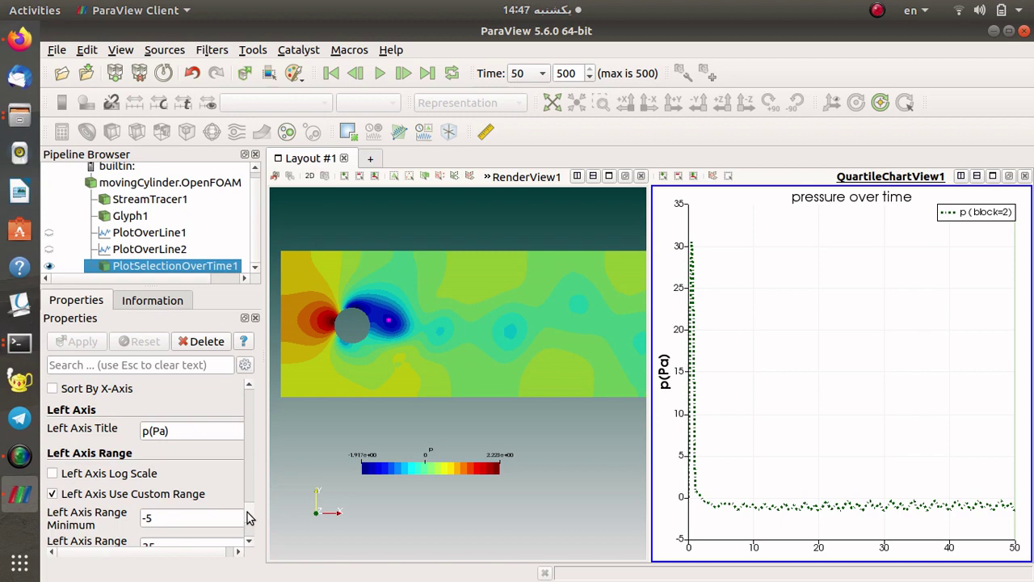
left_click(189, 431)
scroll(249, 514, "down", 2)
scroll(249, 517, "down", 15)
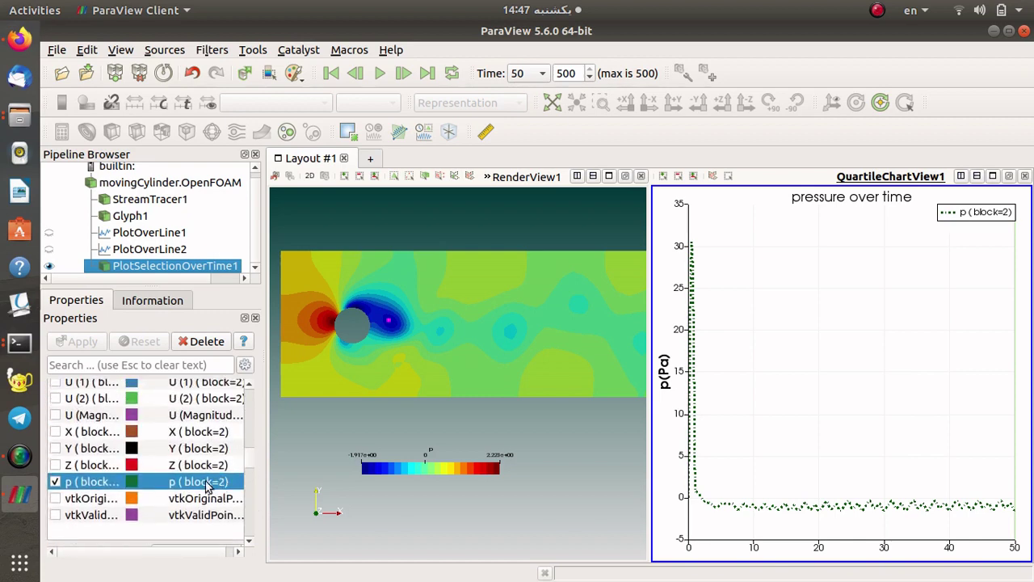
Show the U (Magnitude) (block=2) series in the pressure chart and hide it again
scroll(249, 462, "up", 4)
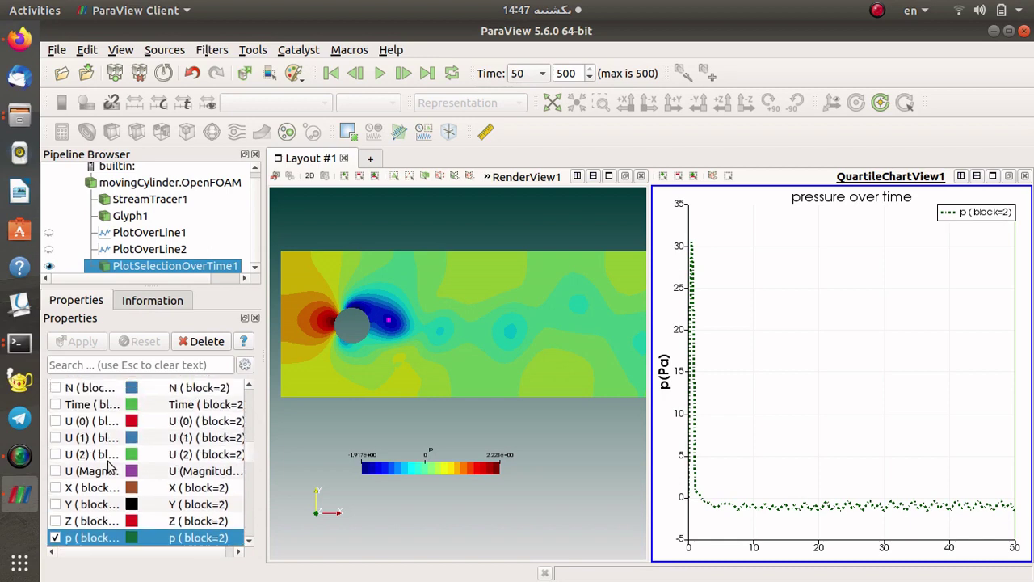
left_click(55, 471)
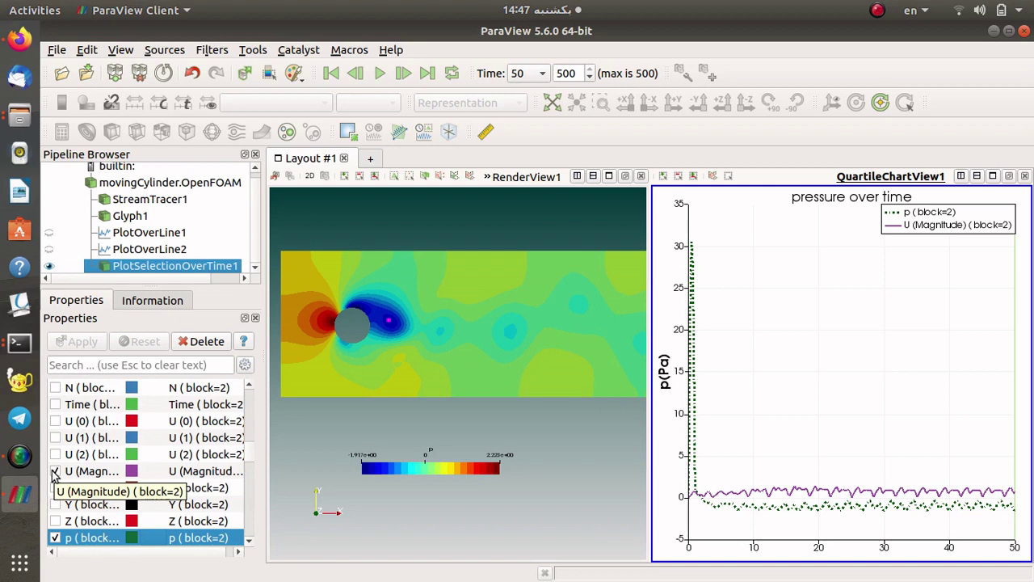
left_click(55, 472)
Turn off the custom range for the left axis of the pressure over time chart
scroll(250, 485, "down", 5)
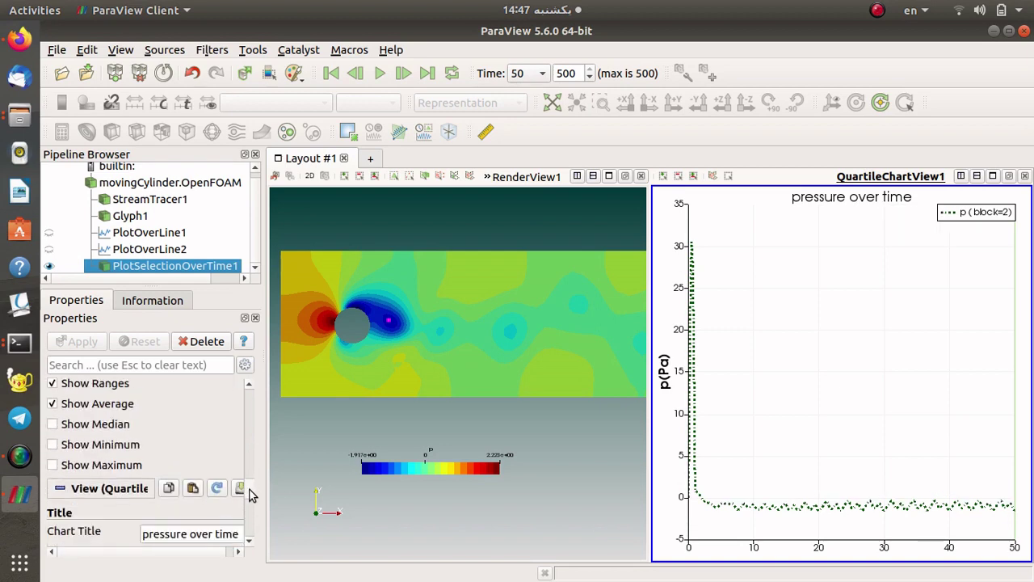
scroll(249, 501, "down", 6)
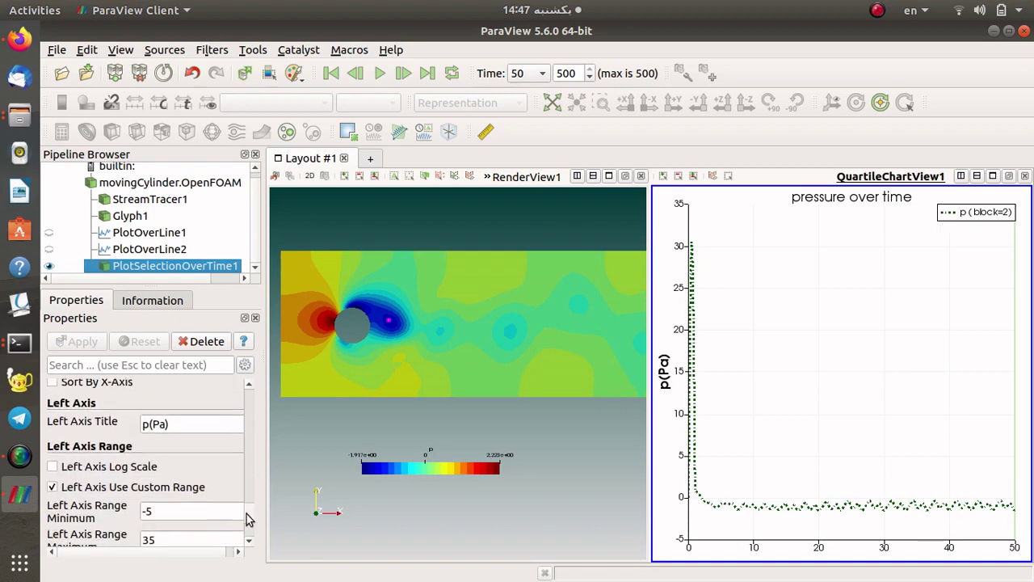
scroll(247, 517, "down", 3)
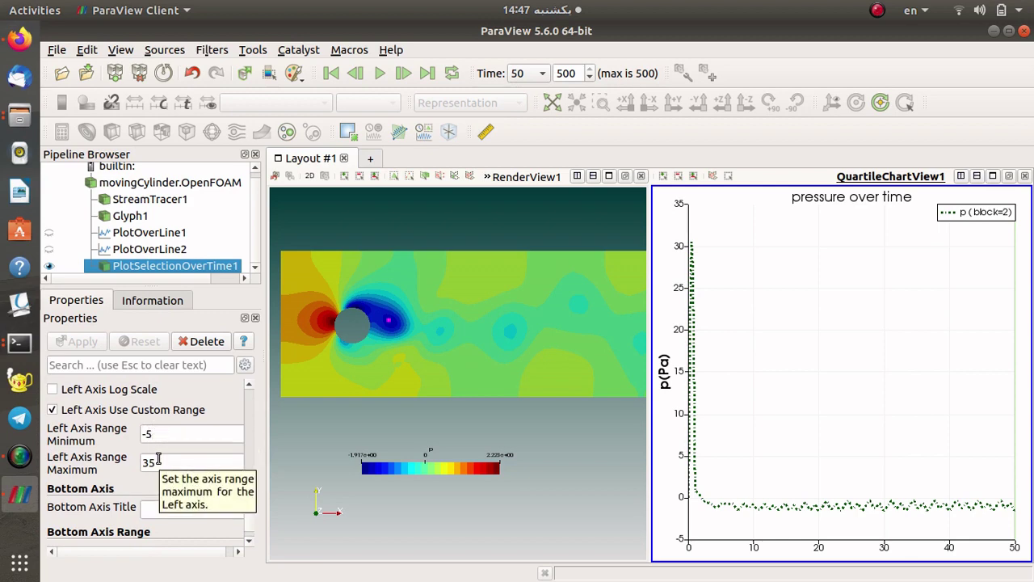
left_click(111, 414)
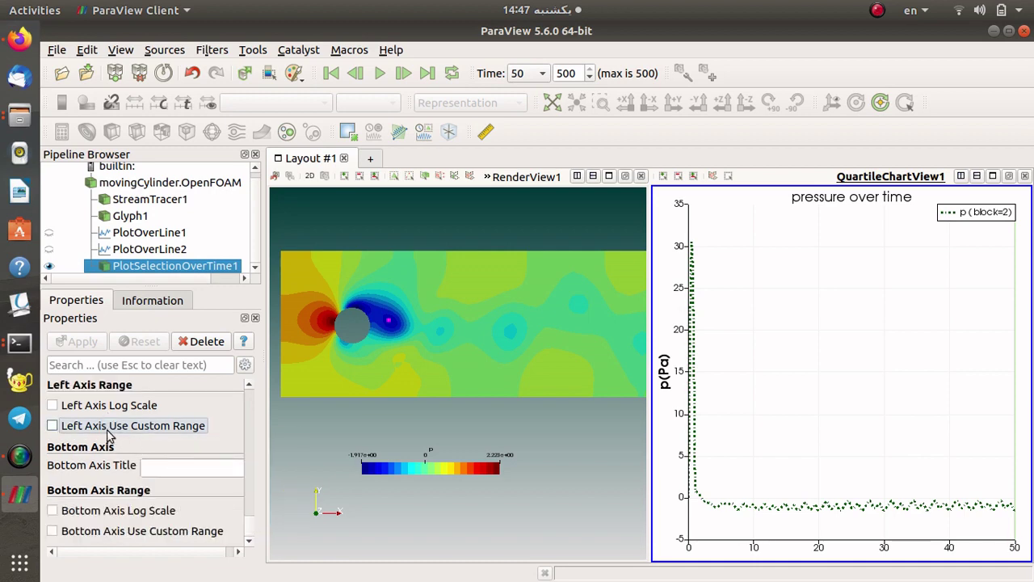
left_click(249, 530)
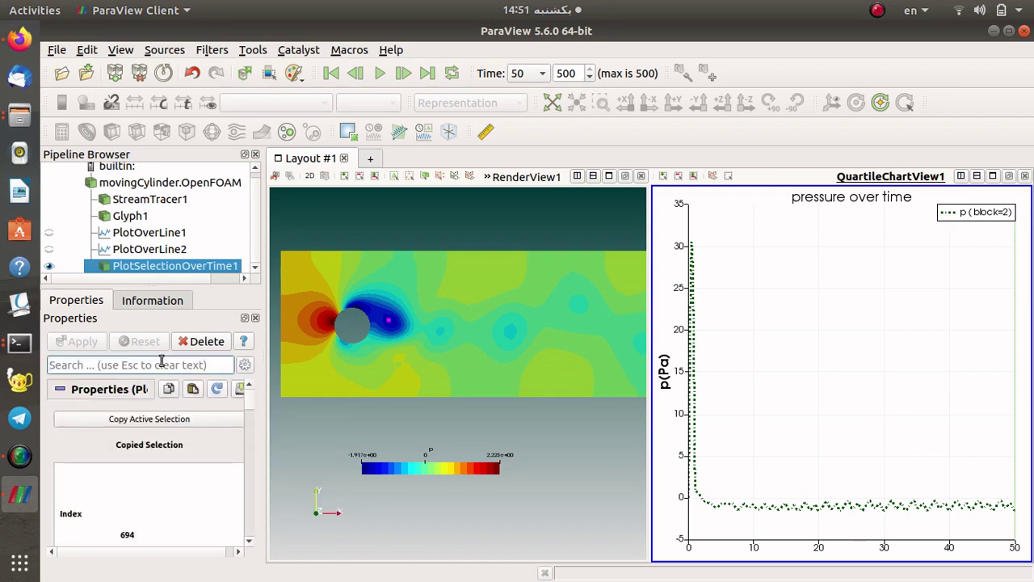
Filter the properties by "legend" and try the series label prefix "time.", clearing the prefix again
left_click(162, 365)
type("legend")
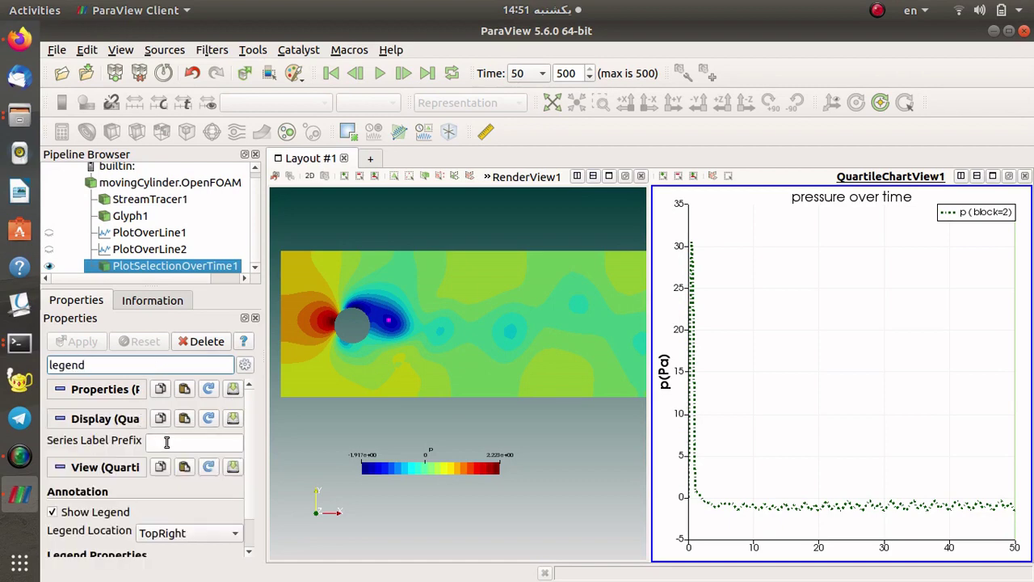
left_click(167, 441)
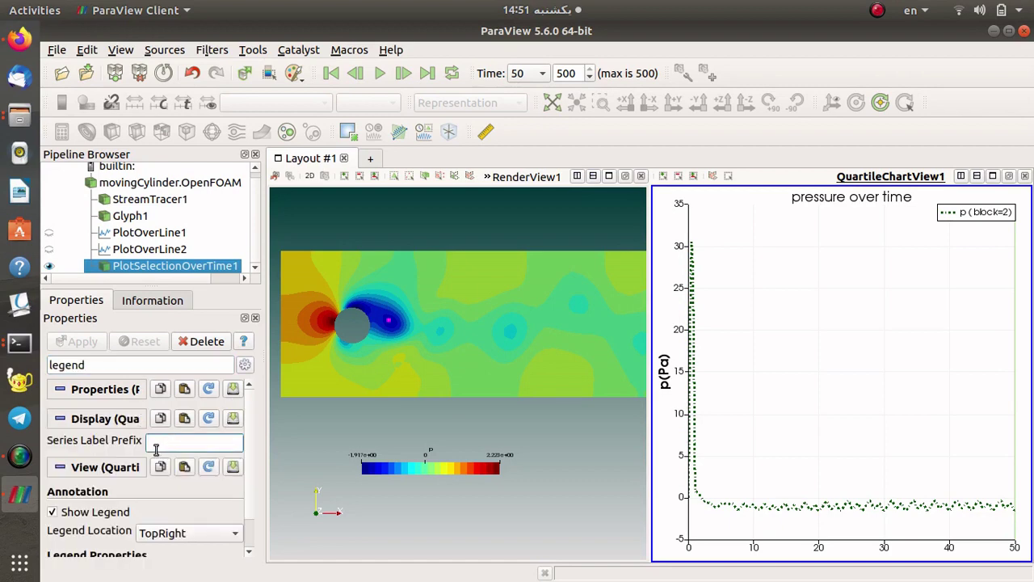
type("time.")
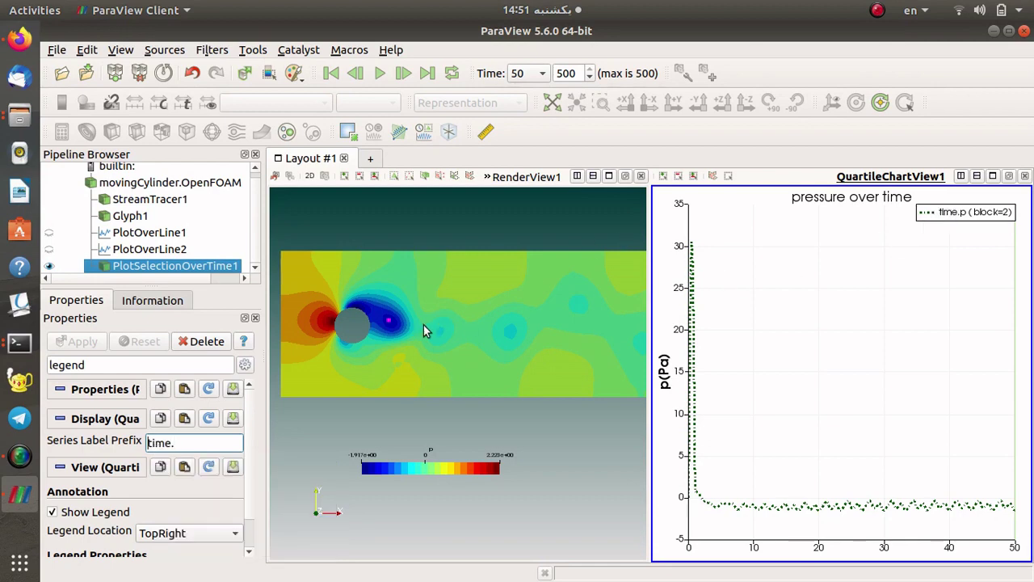
key("ctrl+a")
key("BackSpace")
Try the legend locations BottomRight and BottomLeft, and return the legend to TopRight
scroll(253, 505, "down", 1)
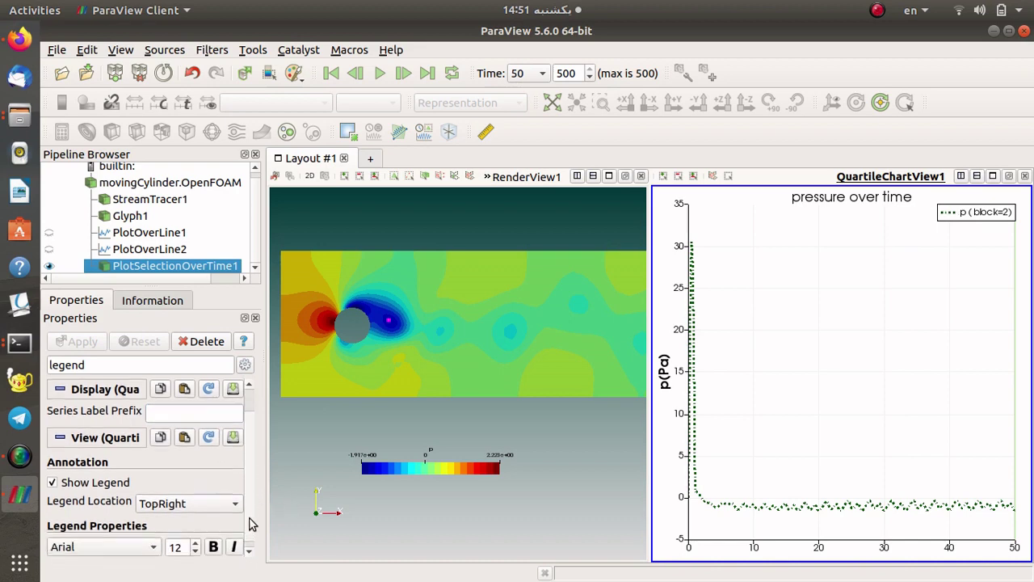
left_click(196, 500)
left_click(196, 460)
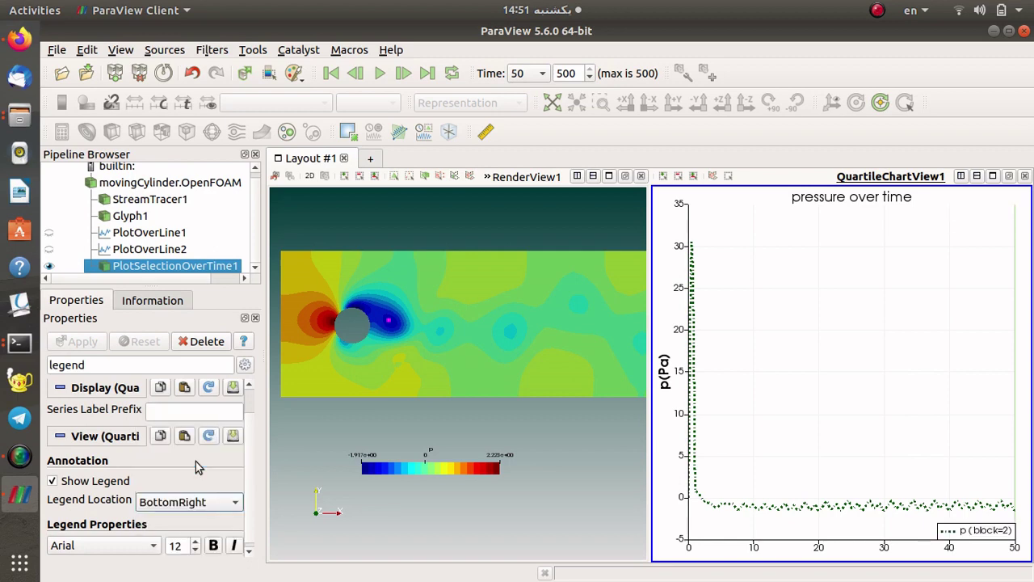
left_click(196, 501)
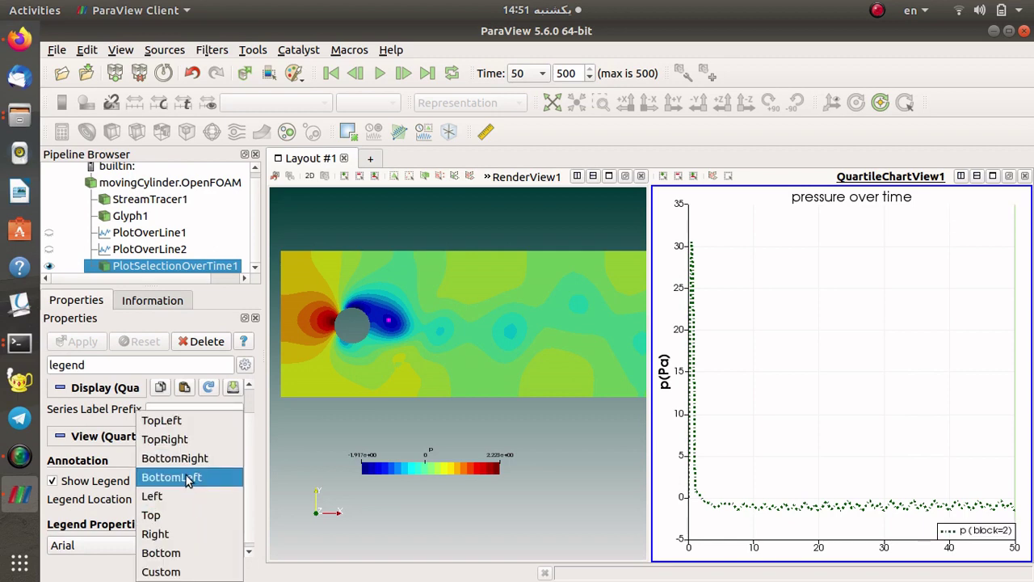
left_click(188, 479)
left_click(193, 496)
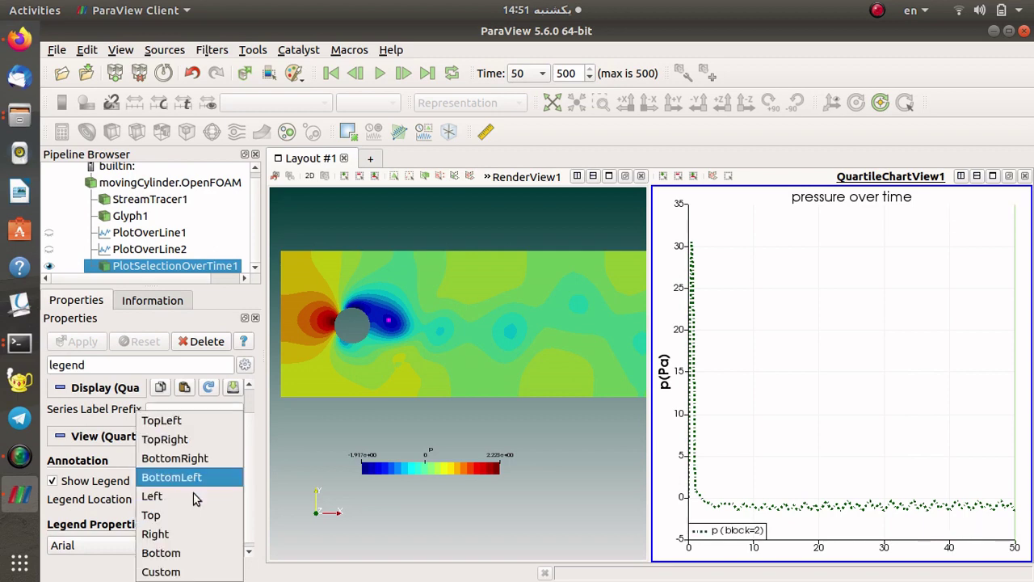
left_click(197, 438)
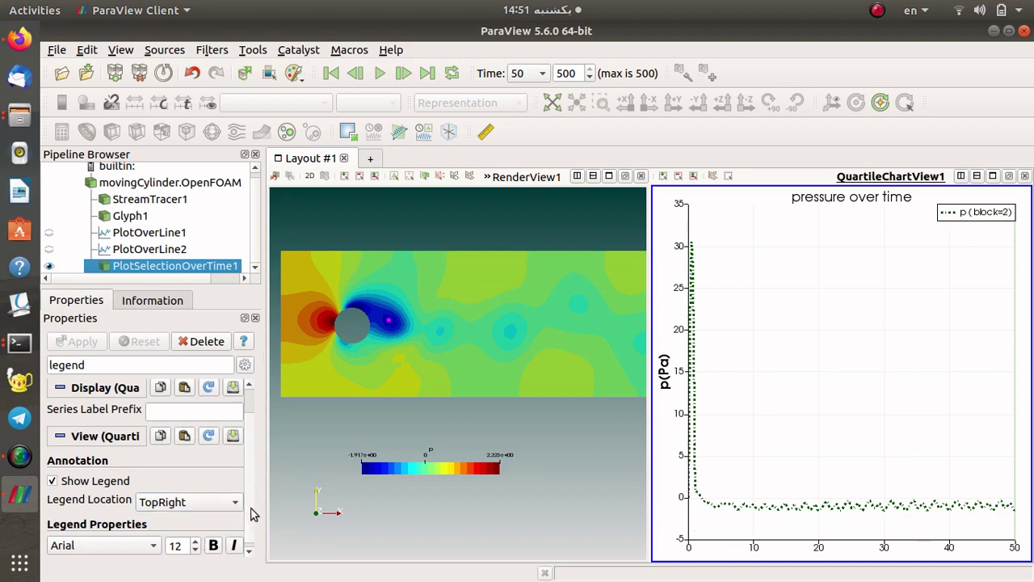
Set the legend font of the pressure chart to Times with size 16
scroll(251, 514, "down", 1)
left_click(101, 540)
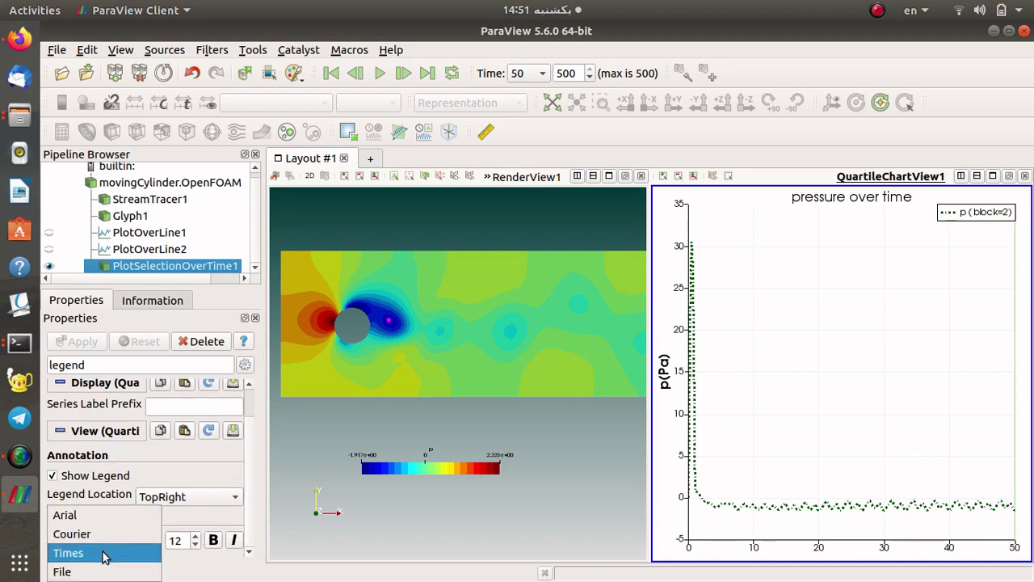
left_click(105, 554)
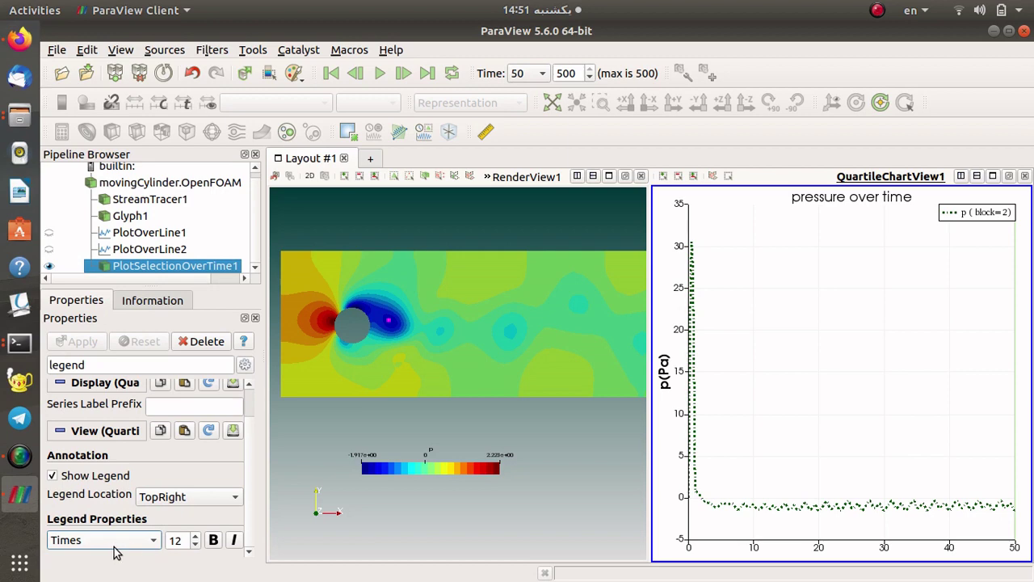
left_click(196, 536)
left_click(196, 536)
left_click(197, 536)
left_click(197, 536)
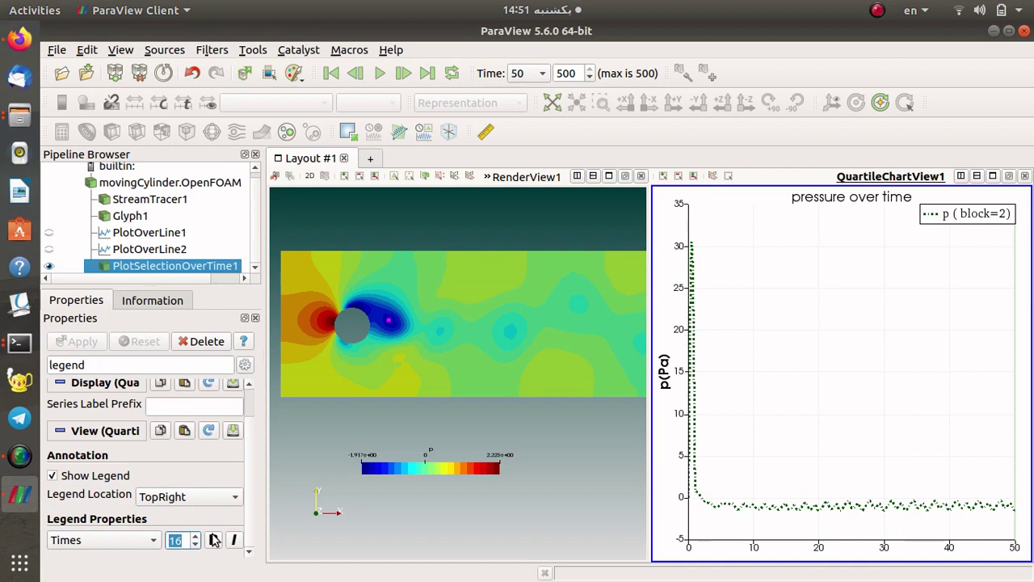
Try bold and italic on the legend text and switch both off again
left_click(214, 540)
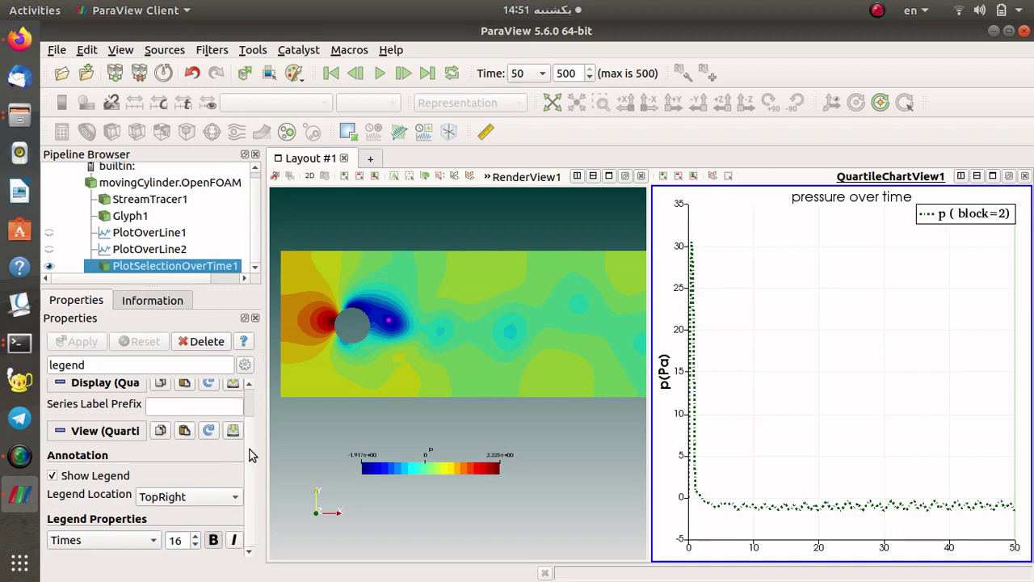
left_click(235, 541)
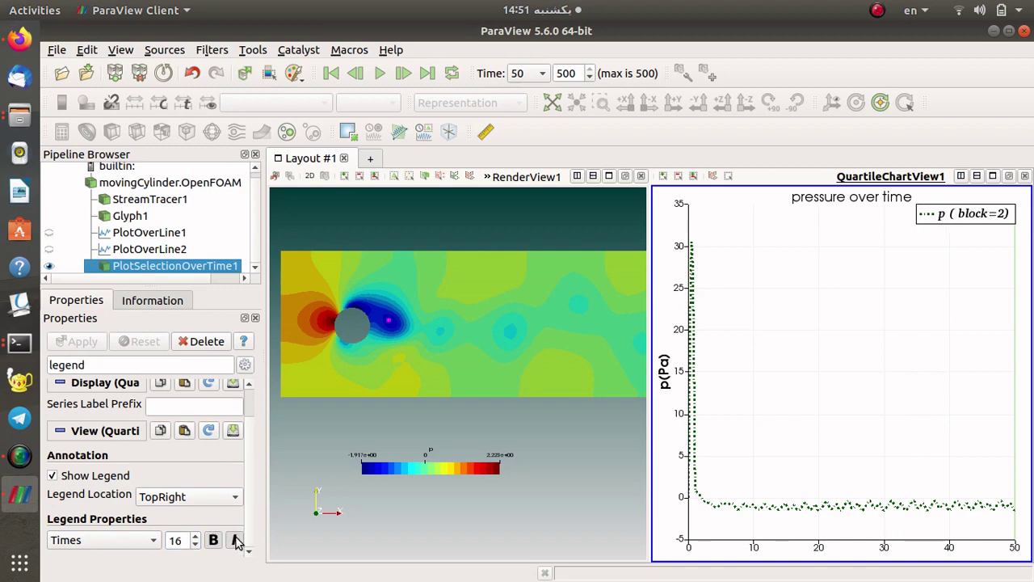
left_click(236, 541)
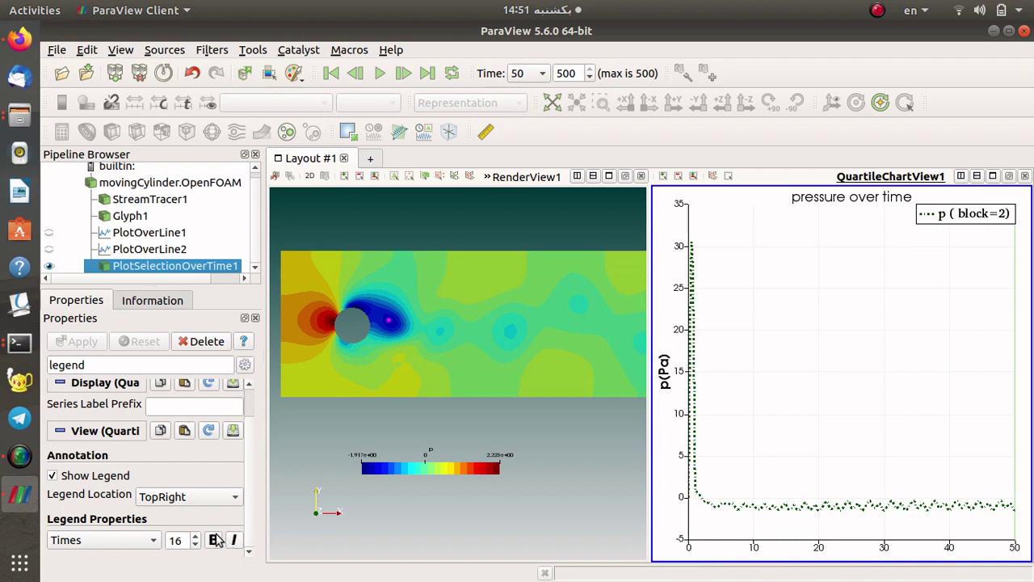
left_click(214, 540)
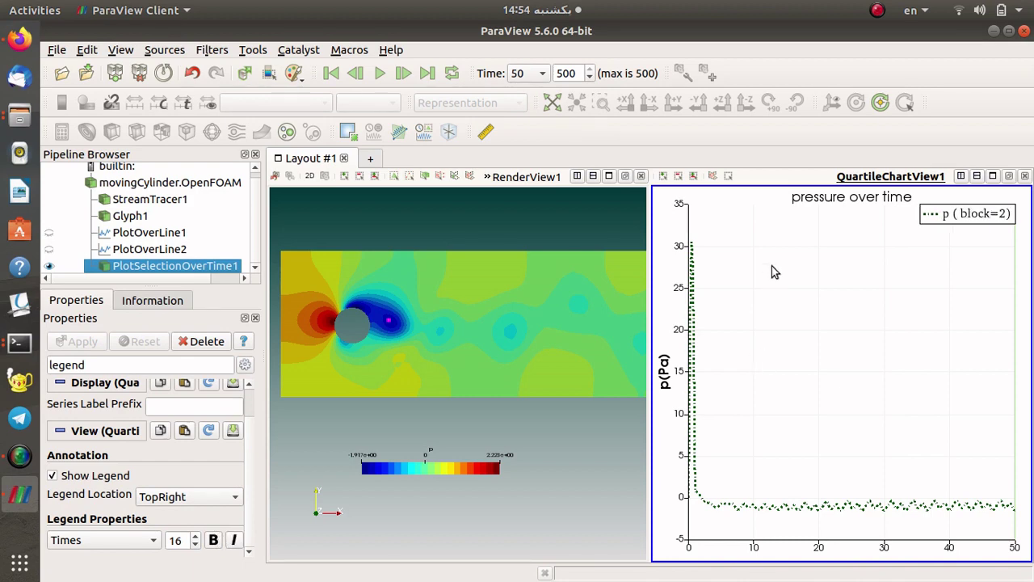
Save the pressure-over-time data as a delimited text file named DataSet, with scientific notation and Write Time Steps enabled
left_click(56, 50)
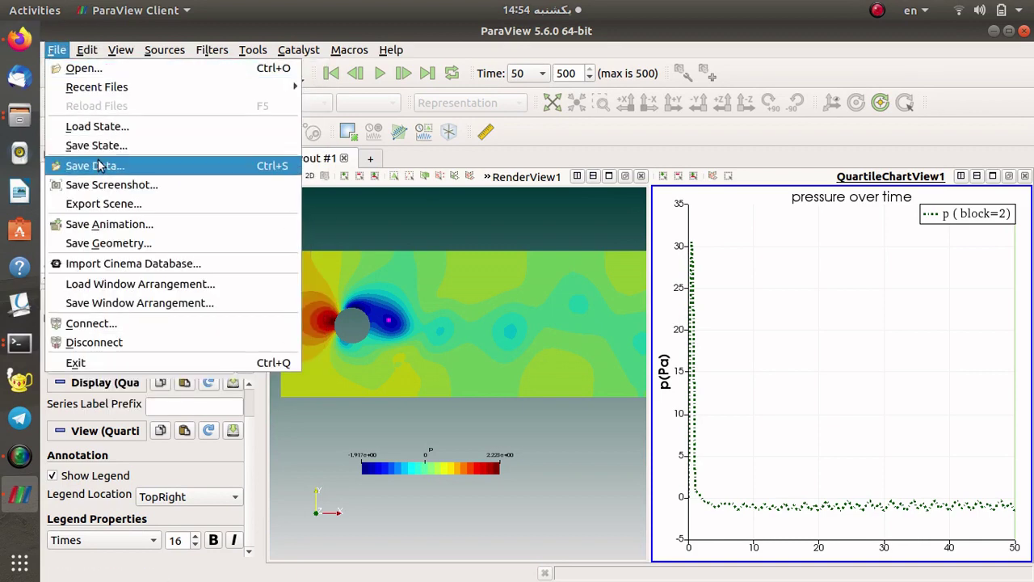
left_click(90, 165)
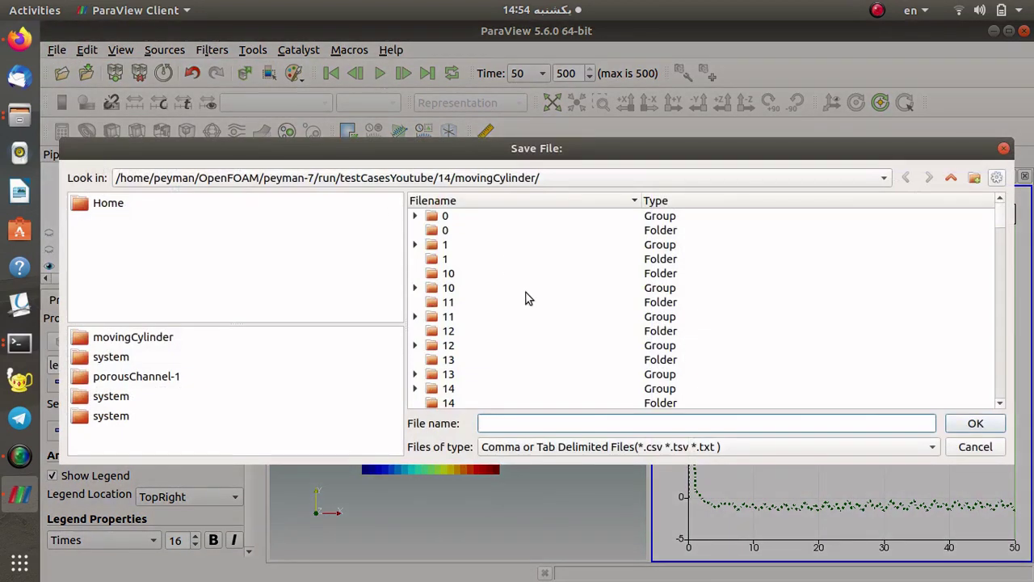
type("DataSet")
key("Return")
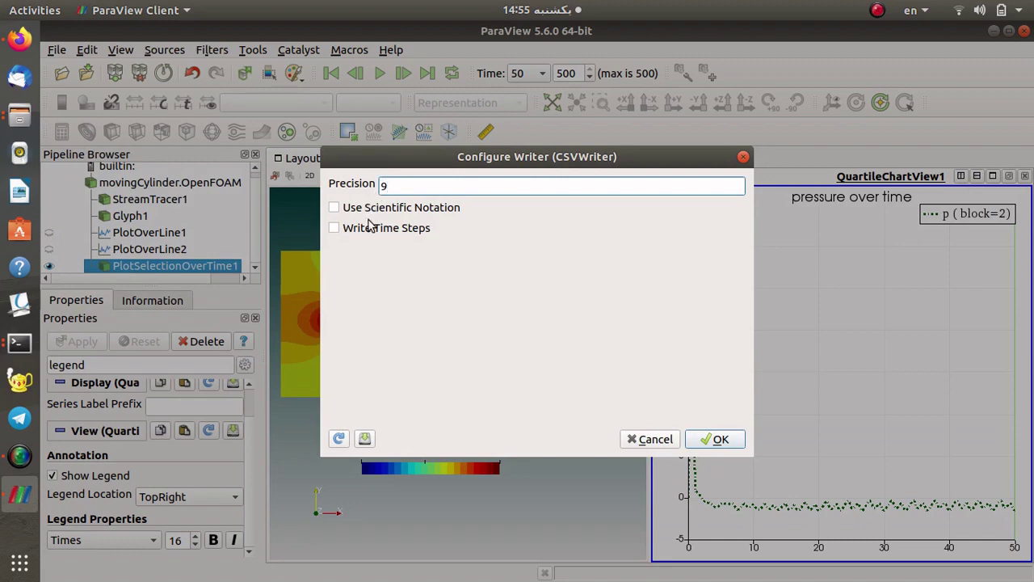
left_click(381, 210)
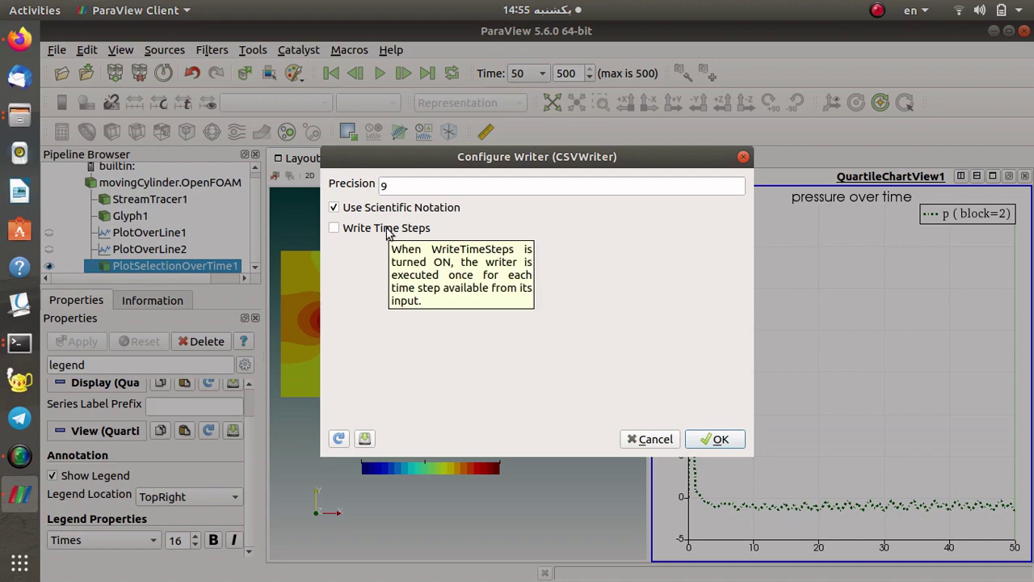
left_click(392, 236)
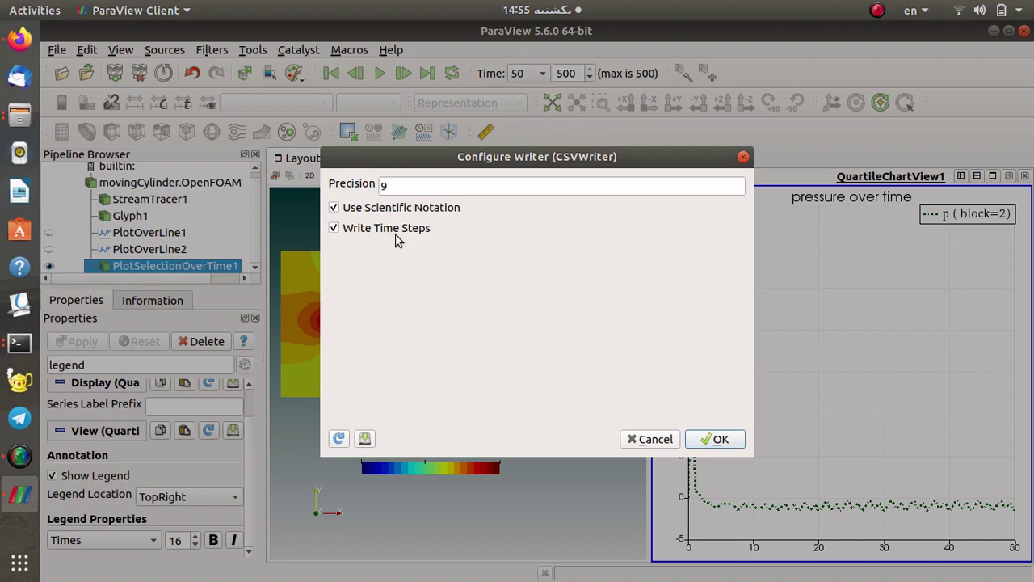
left_click(714, 439)
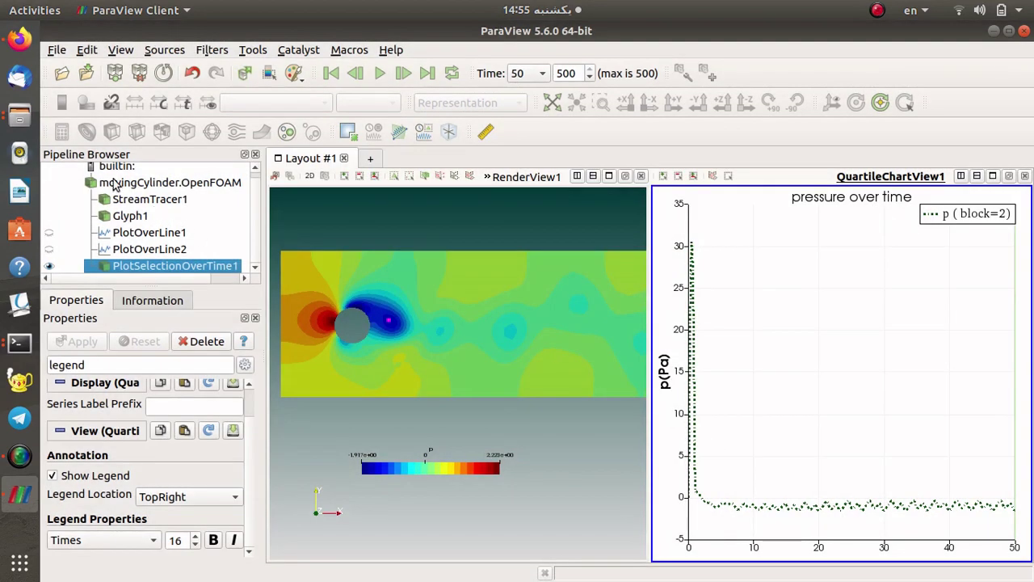
Open DataSet0.0.csv from the movingCylinder folder in LibreOffice Calc with the default import options and examine its columns, Time values and last rows
left_click(19, 114)
left_click(129, 89)
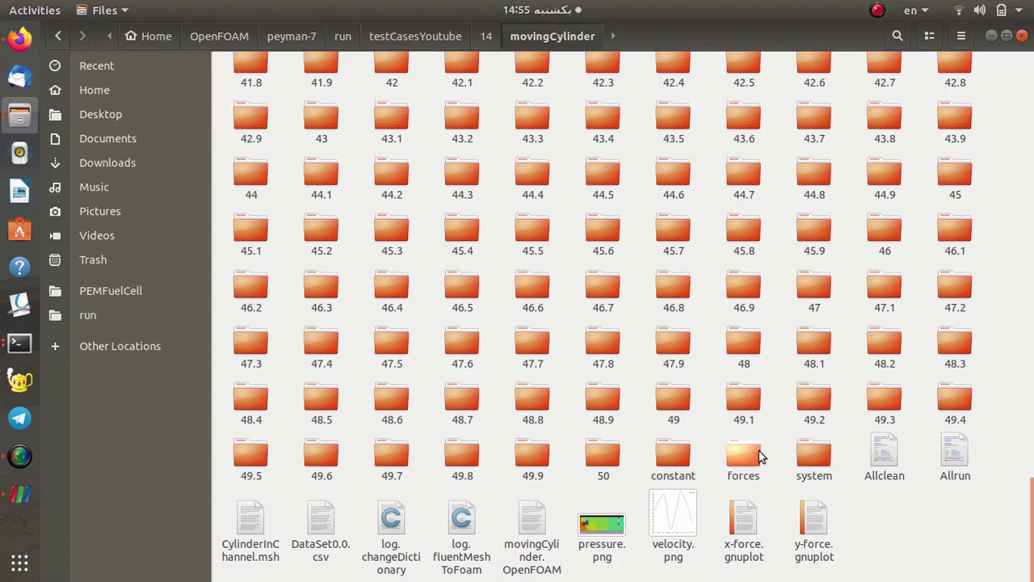
double_click(318, 517)
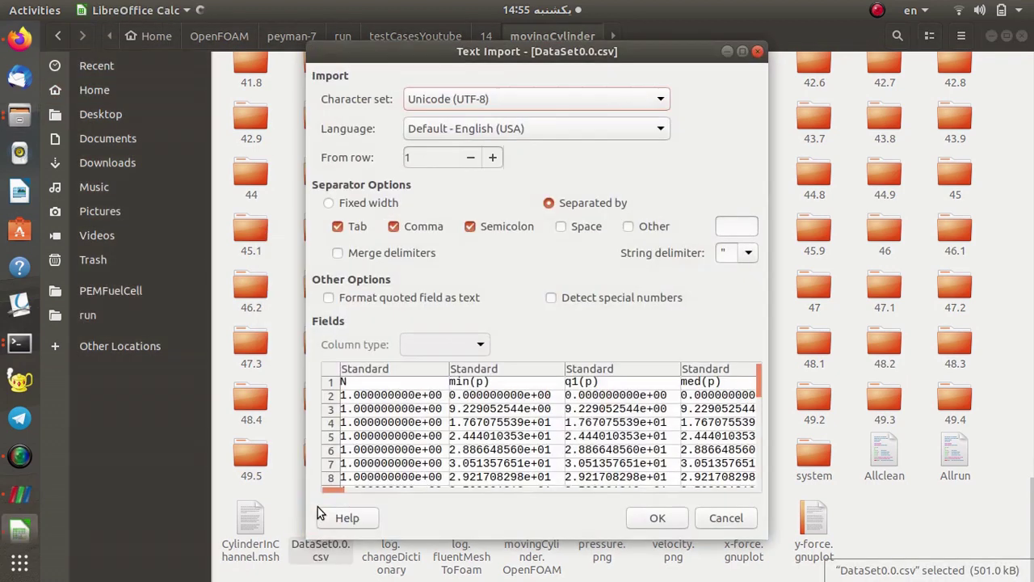
left_click(659, 518)
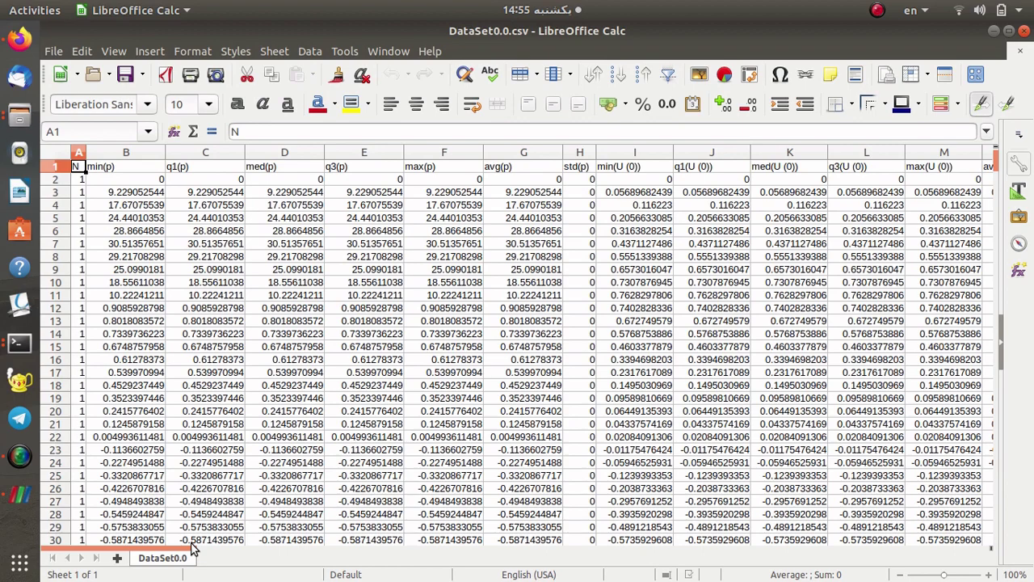
left_click_drag(187, 550, 860, 556)
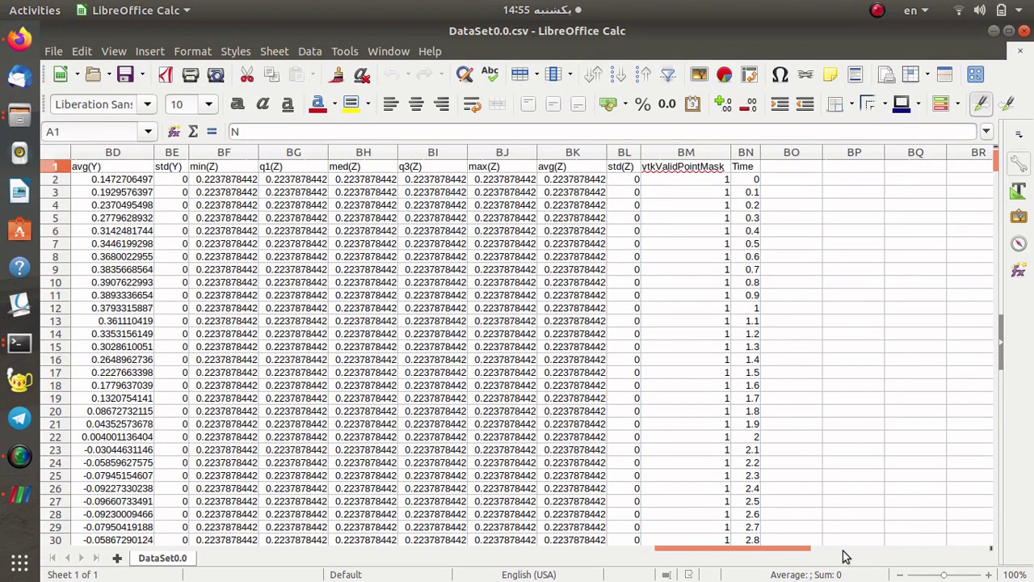
left_click_drag(803, 555, 795, 555)
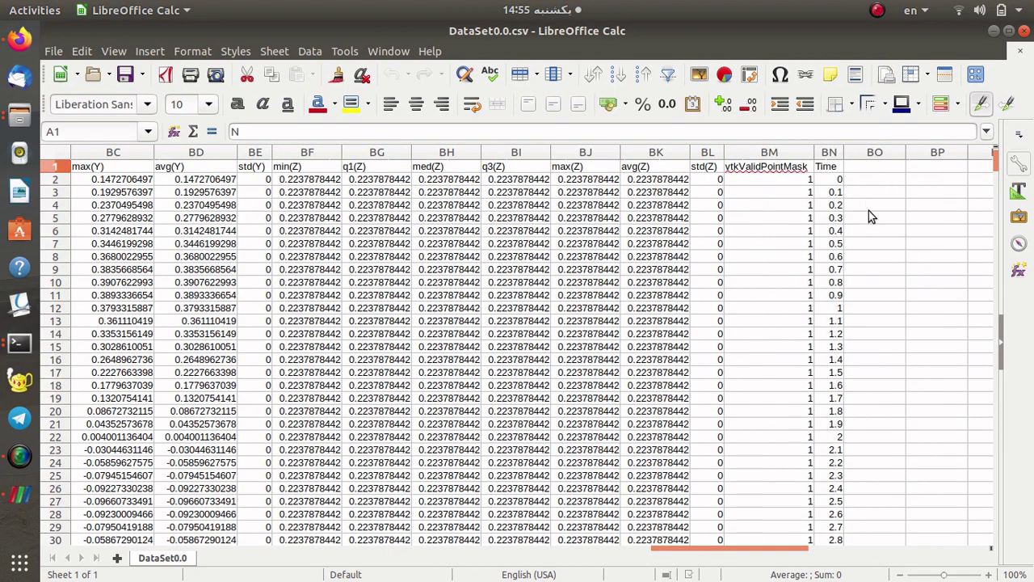
left_click_drag(996, 159, 971, 514)
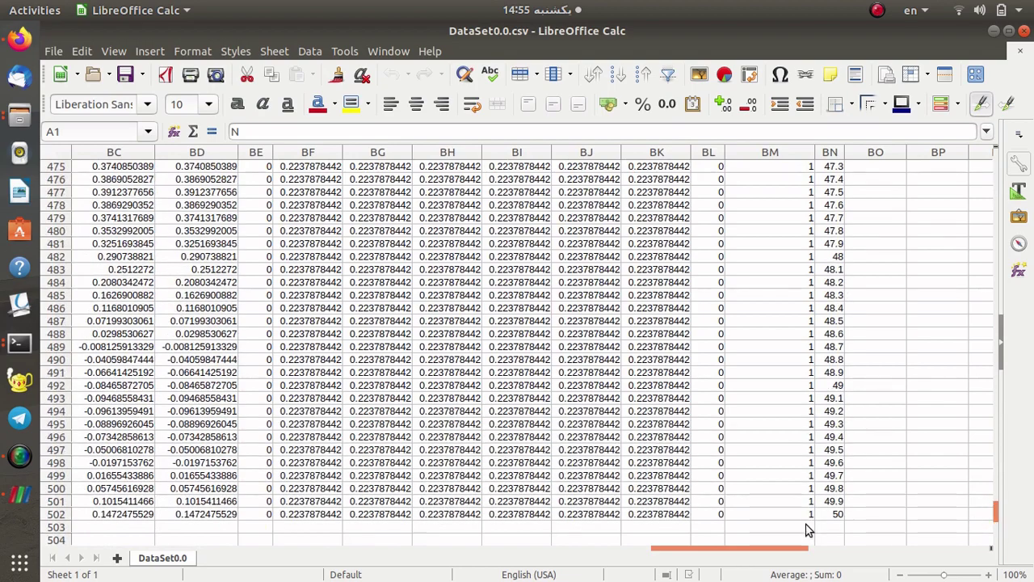
left_click_drag(750, 554, 89, 540)
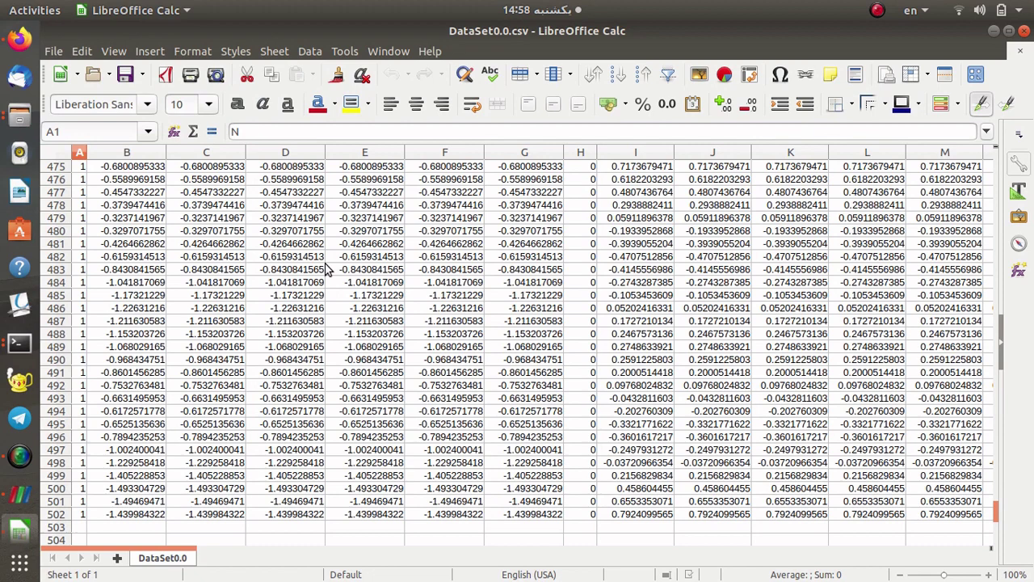
Switch to Firefox and look over the OpenFOAM tutorial products on the Hyper Lyceum category page
left_click(19, 38)
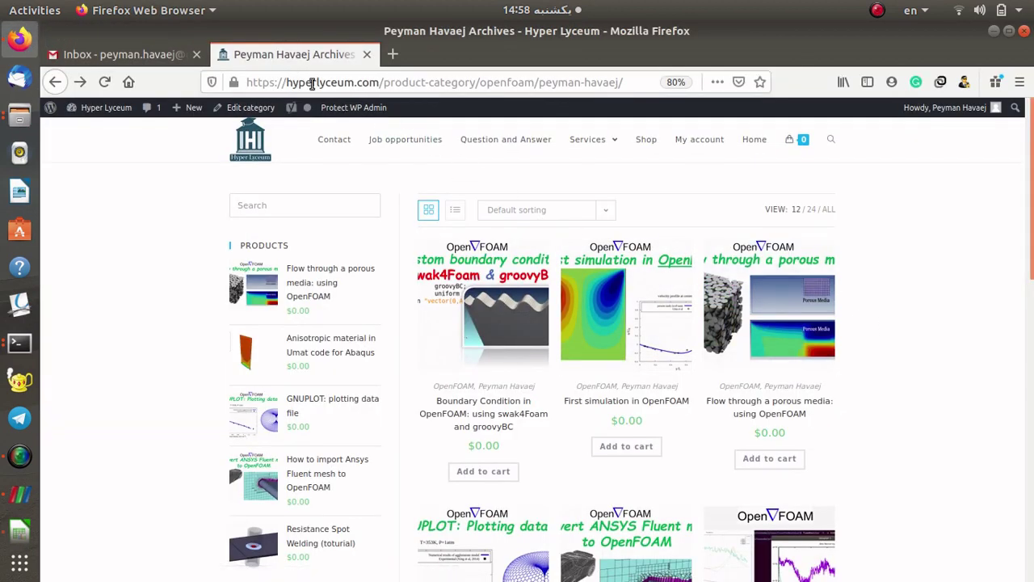
scroll(630, 324, "down", 2)
scroll(727, 404, "up", 2)
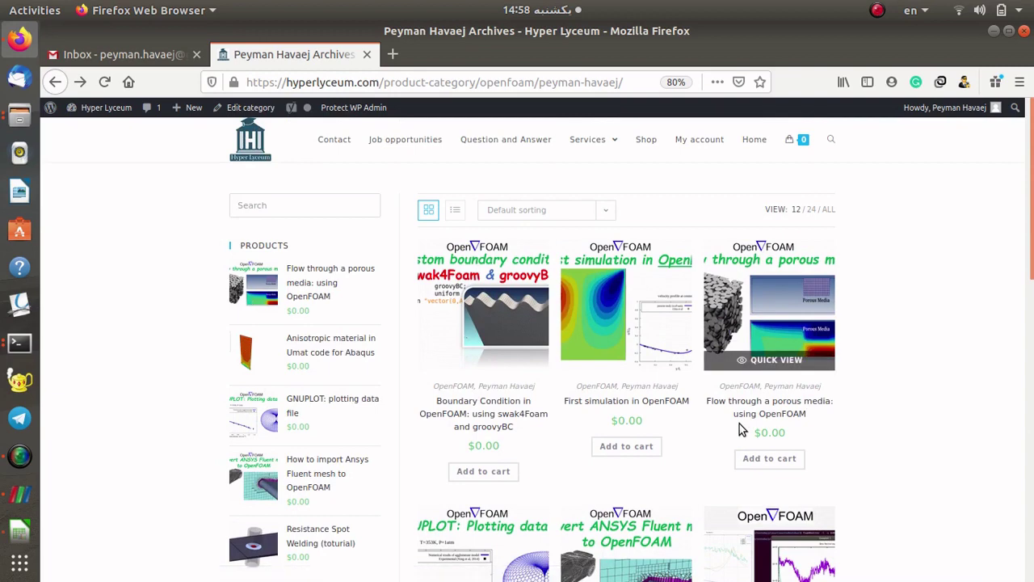